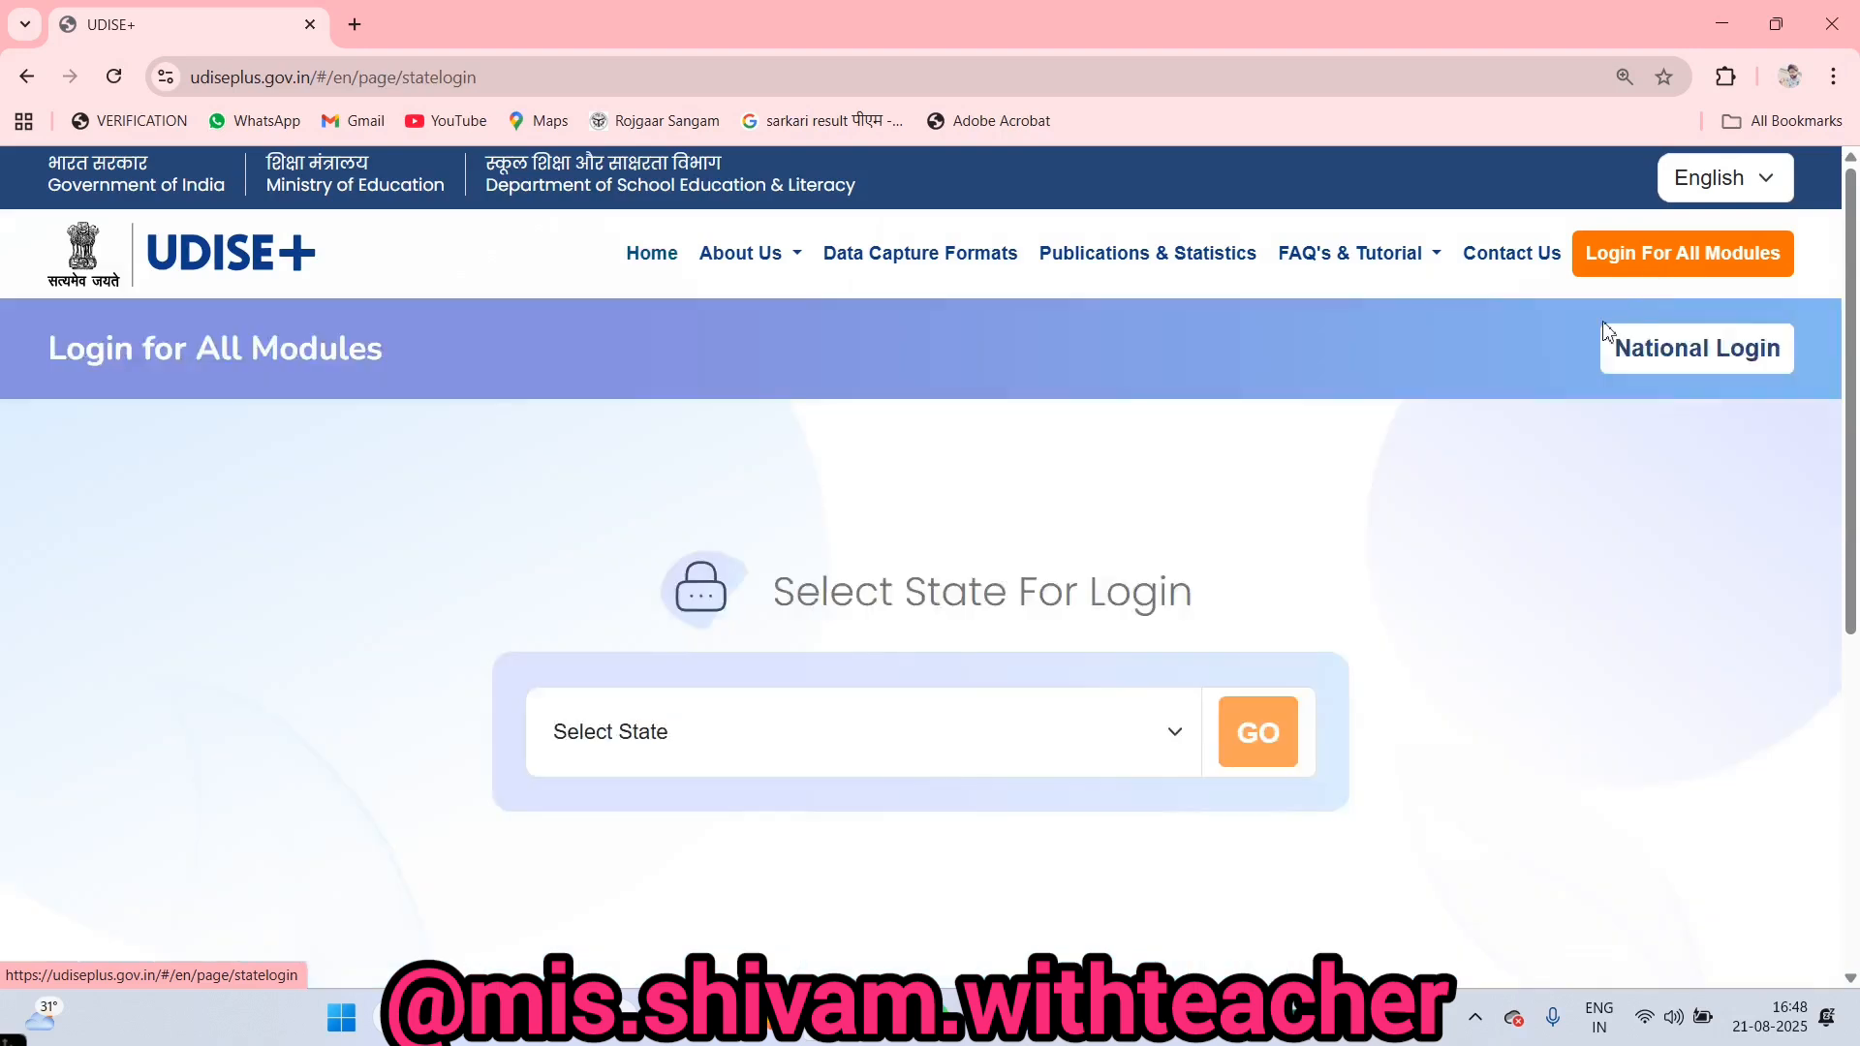
- Select UTTAR PRADESH as the login state and go to its list of login modules
click(647, 742)
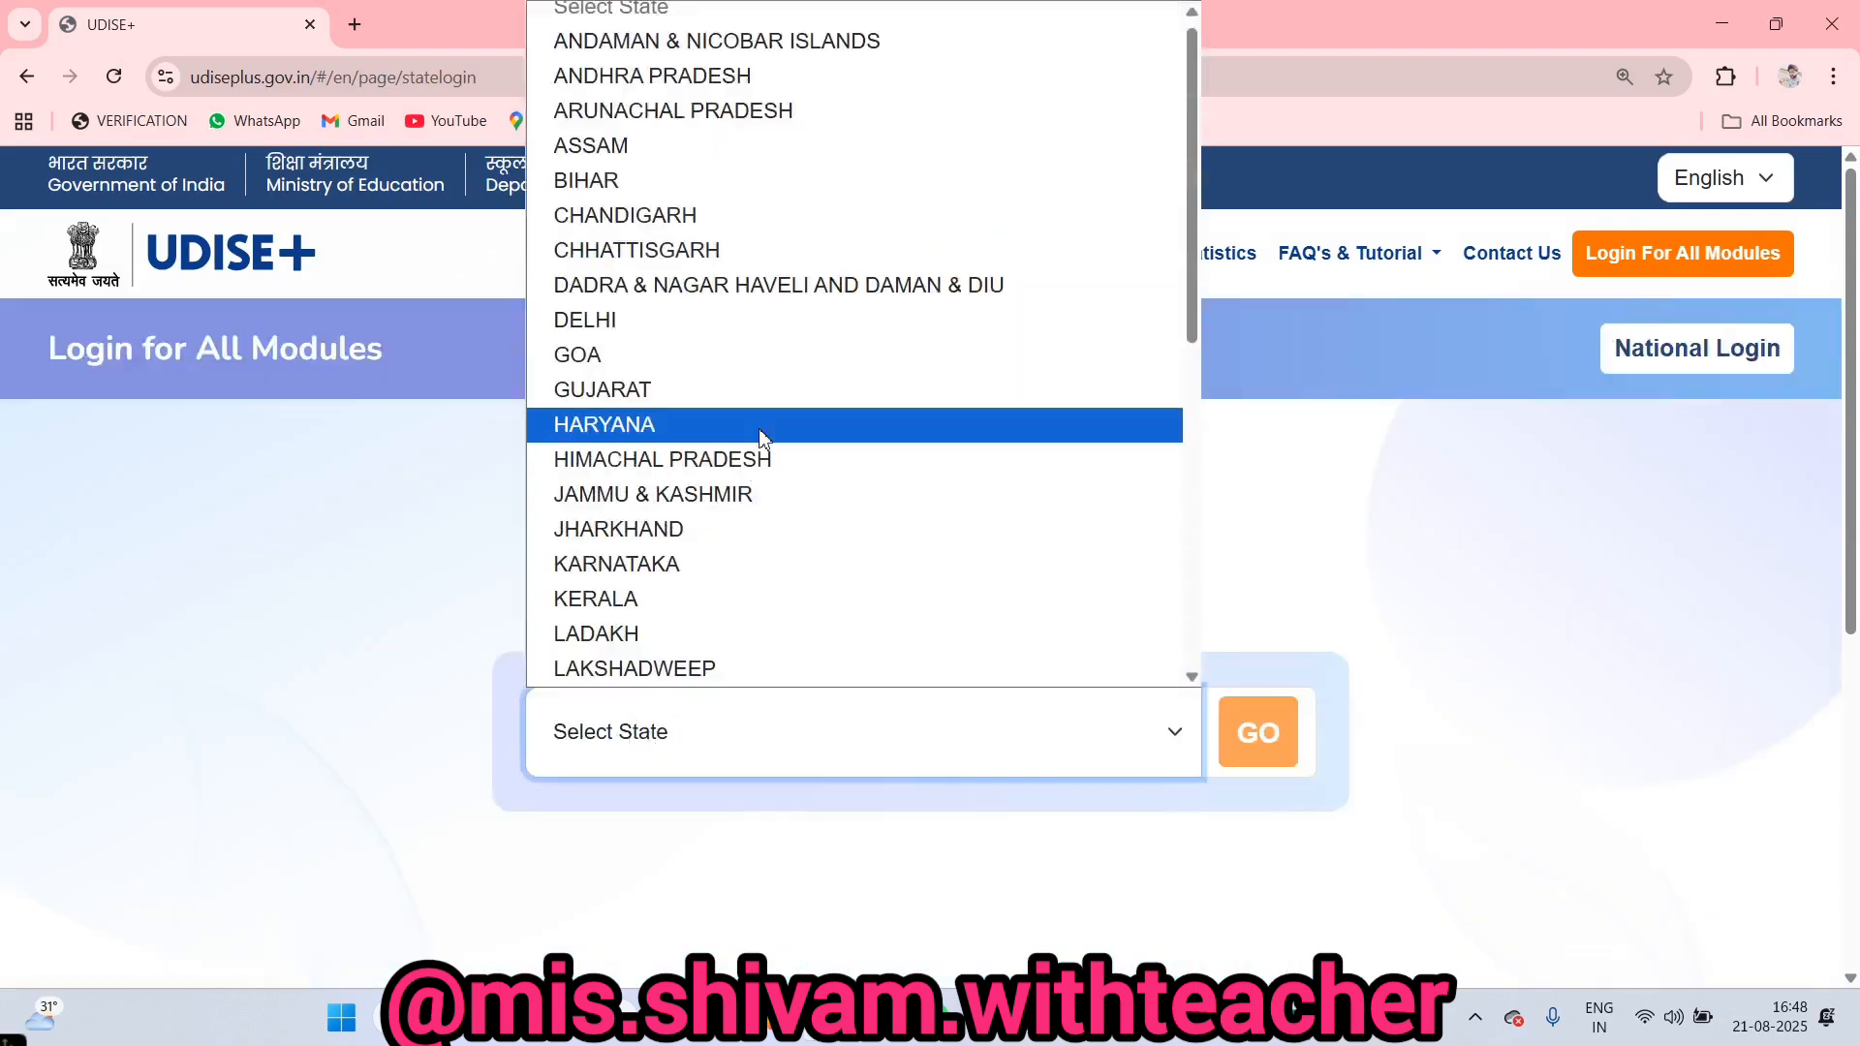
scroll(781, 405, down, 7)
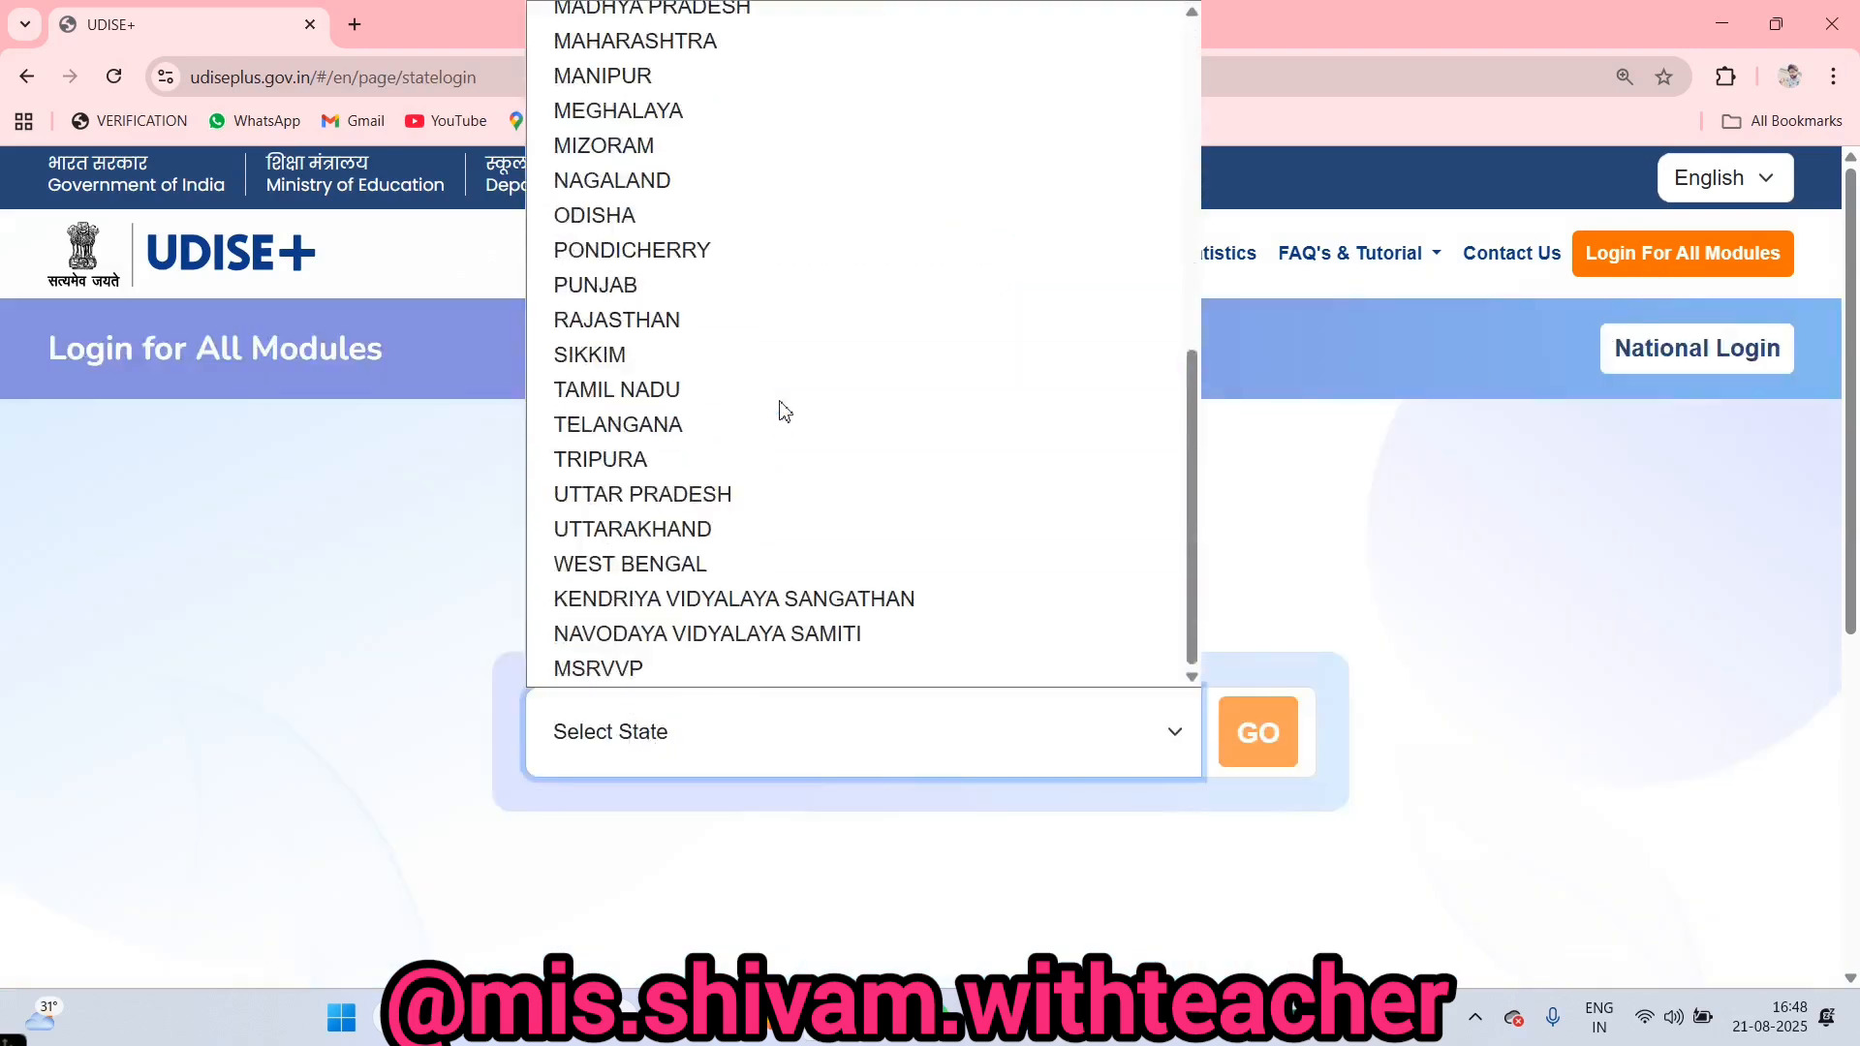
click(694, 494)
click(1254, 732)
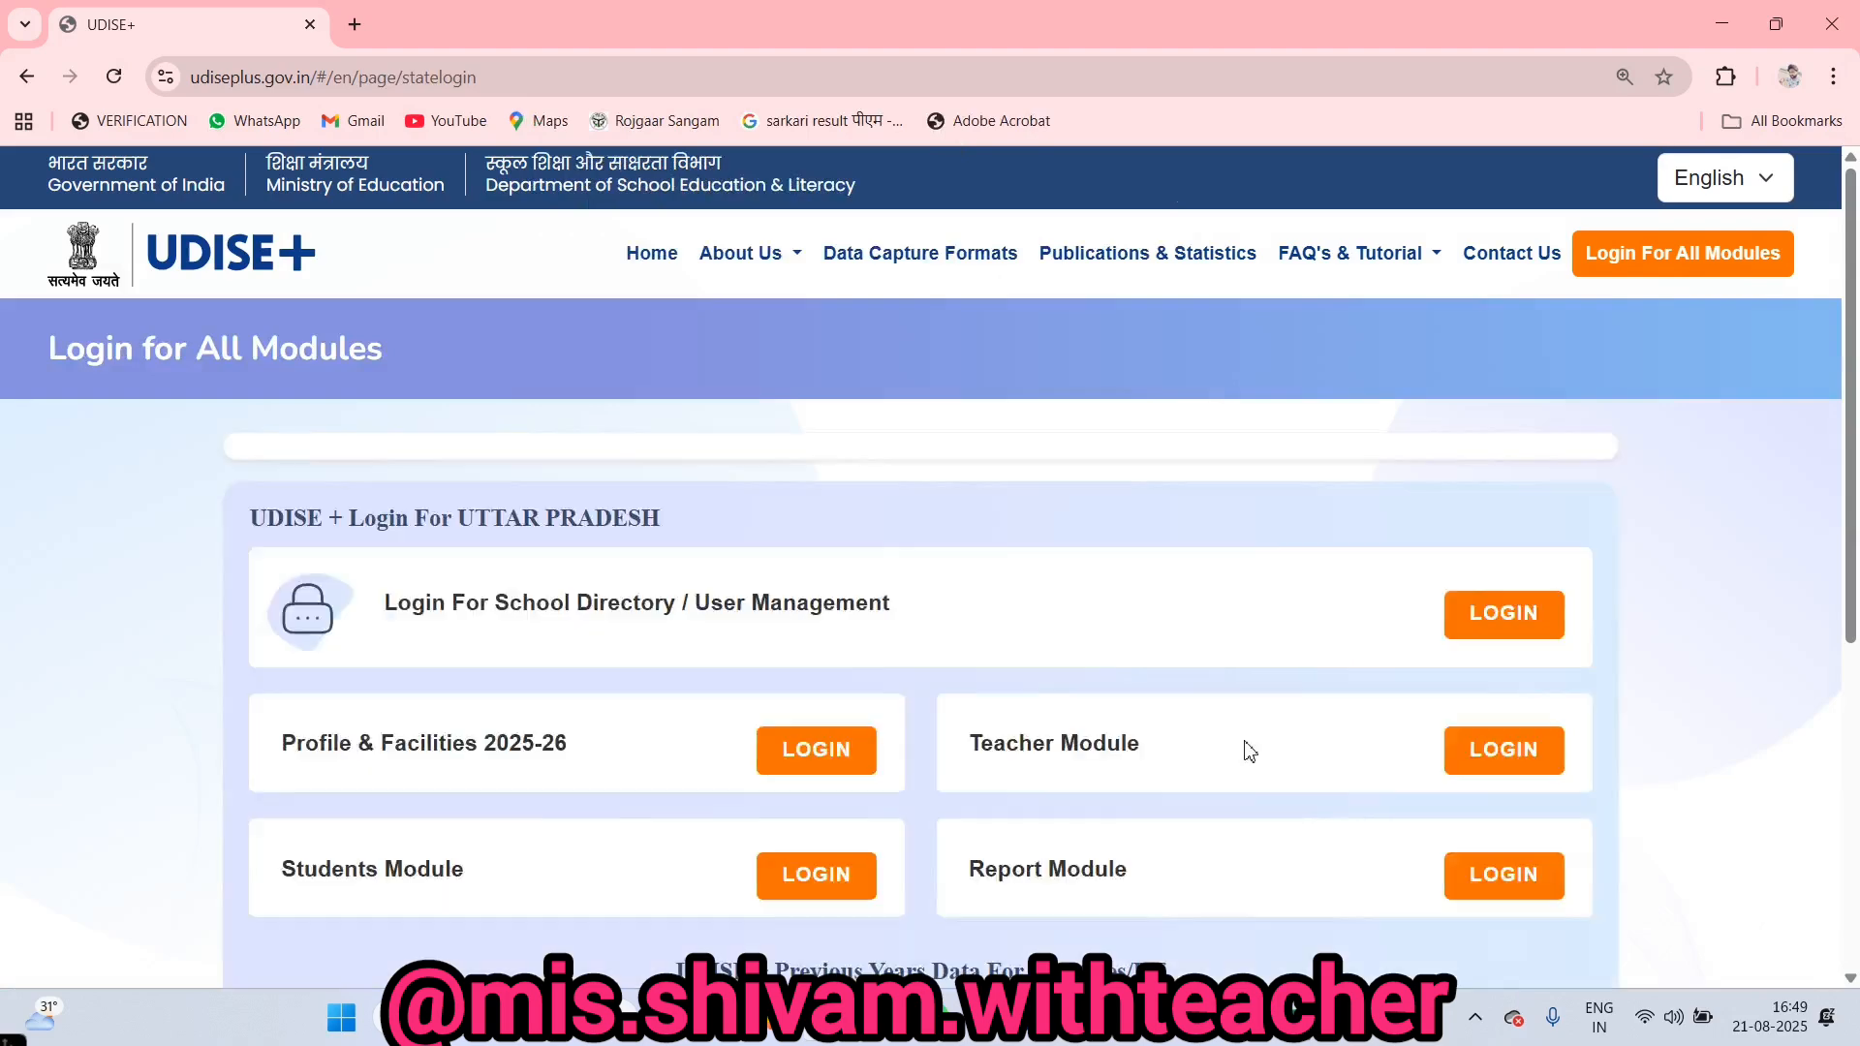
- Open the Students Module login and enter the current academic year 2025-26
scroll(1076, 625, down, 4)
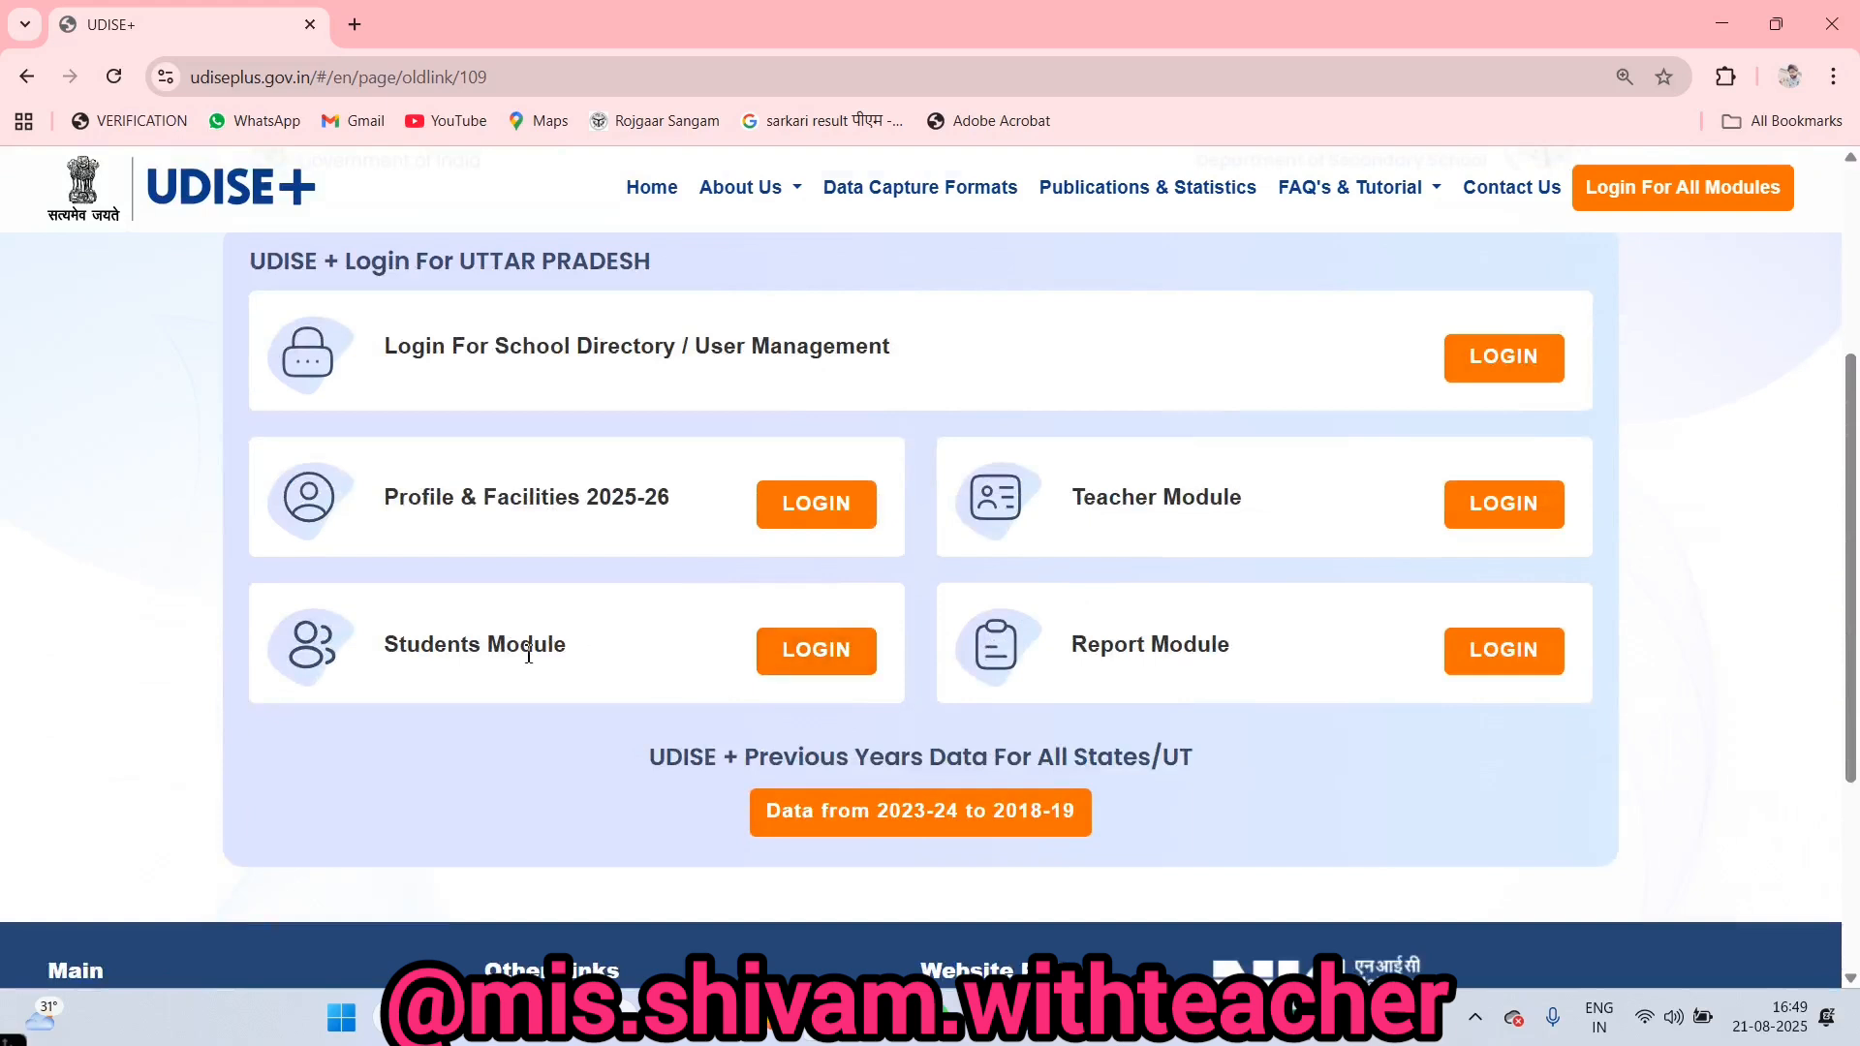
click(833, 662)
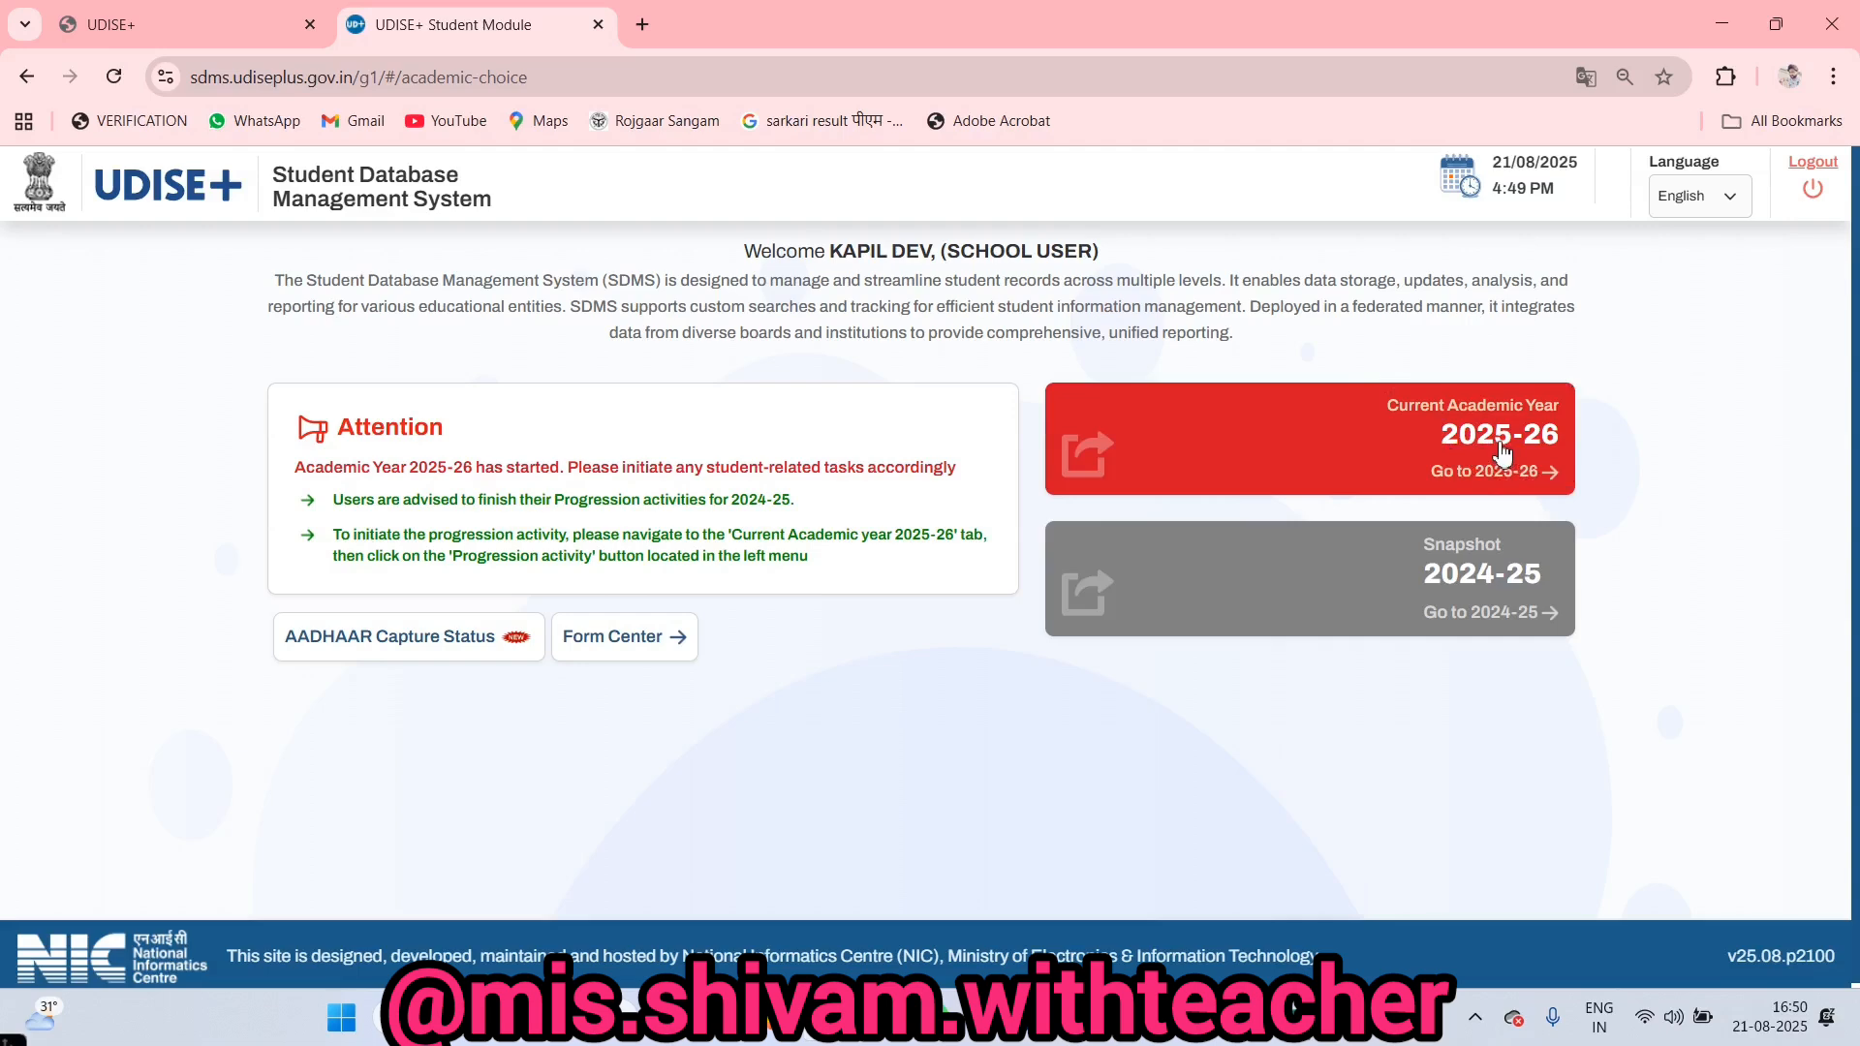
click(1505, 454)
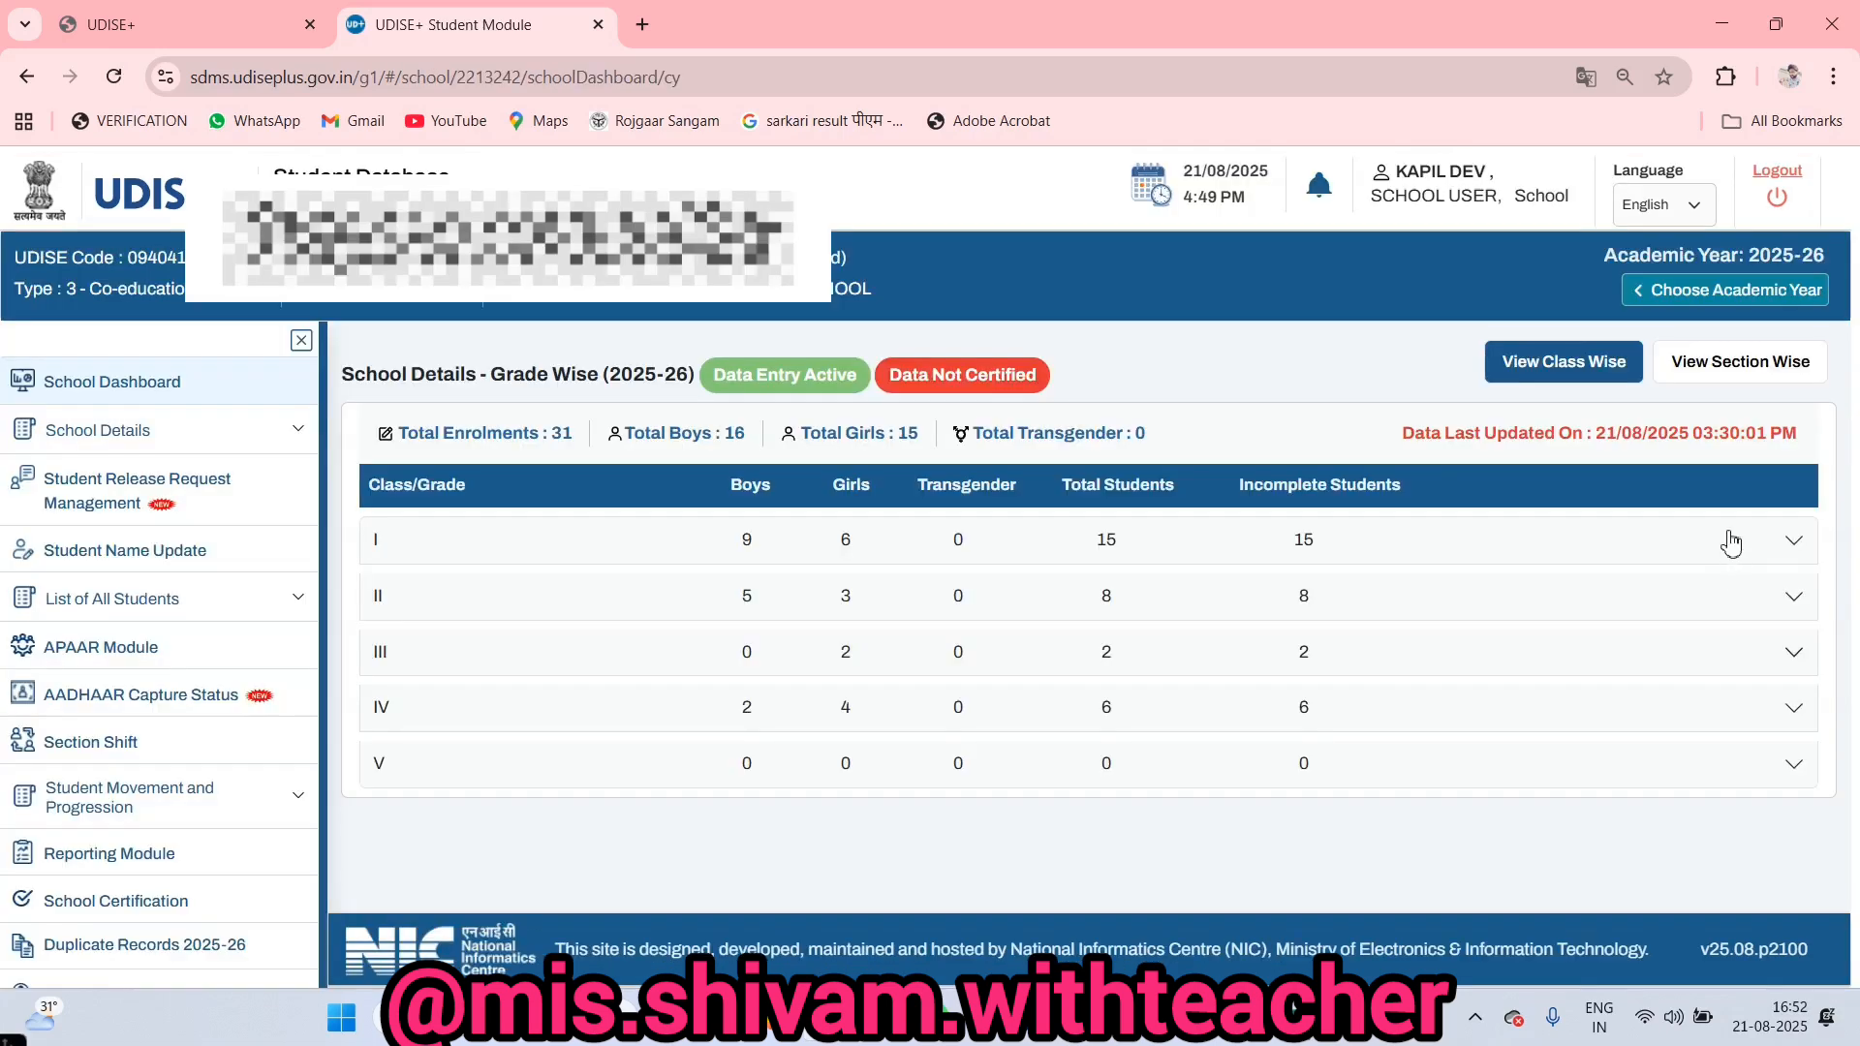
- Open the new-student form for Class I, Section A, look through its fields and return to the dashboard
click(1793, 543)
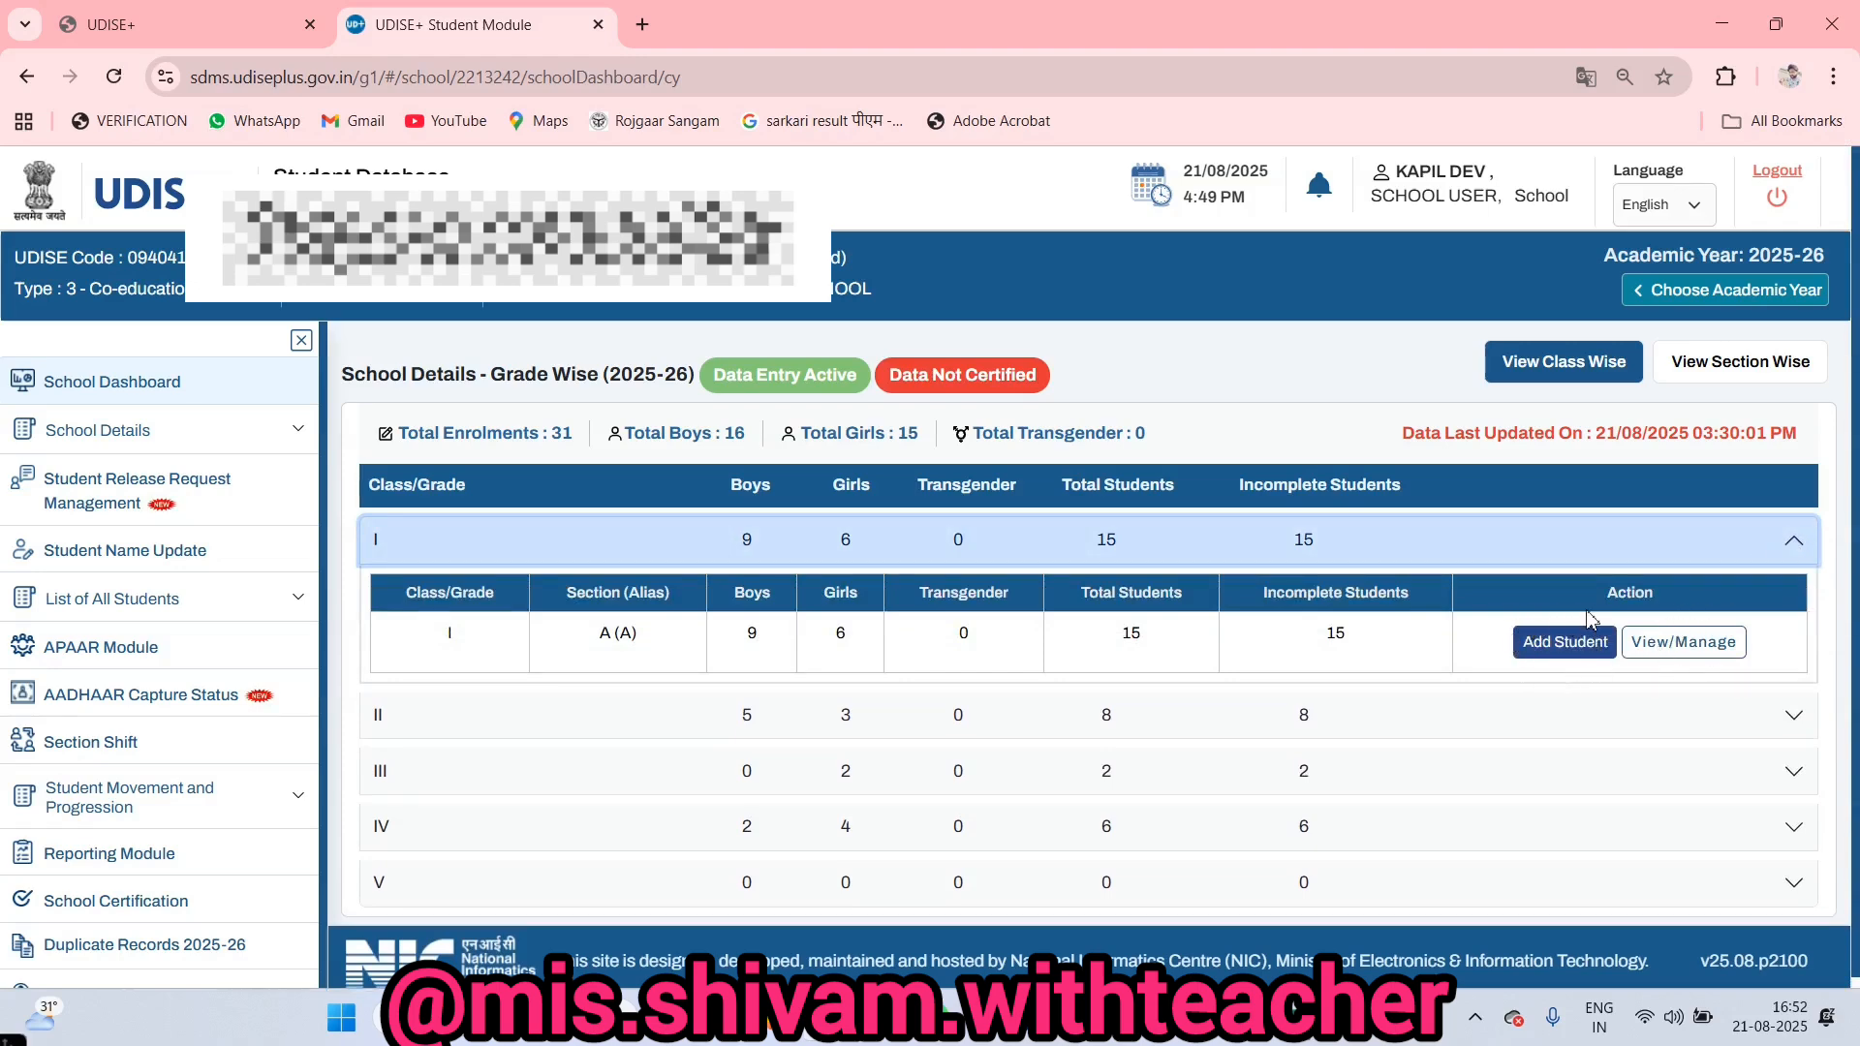
click(1585, 643)
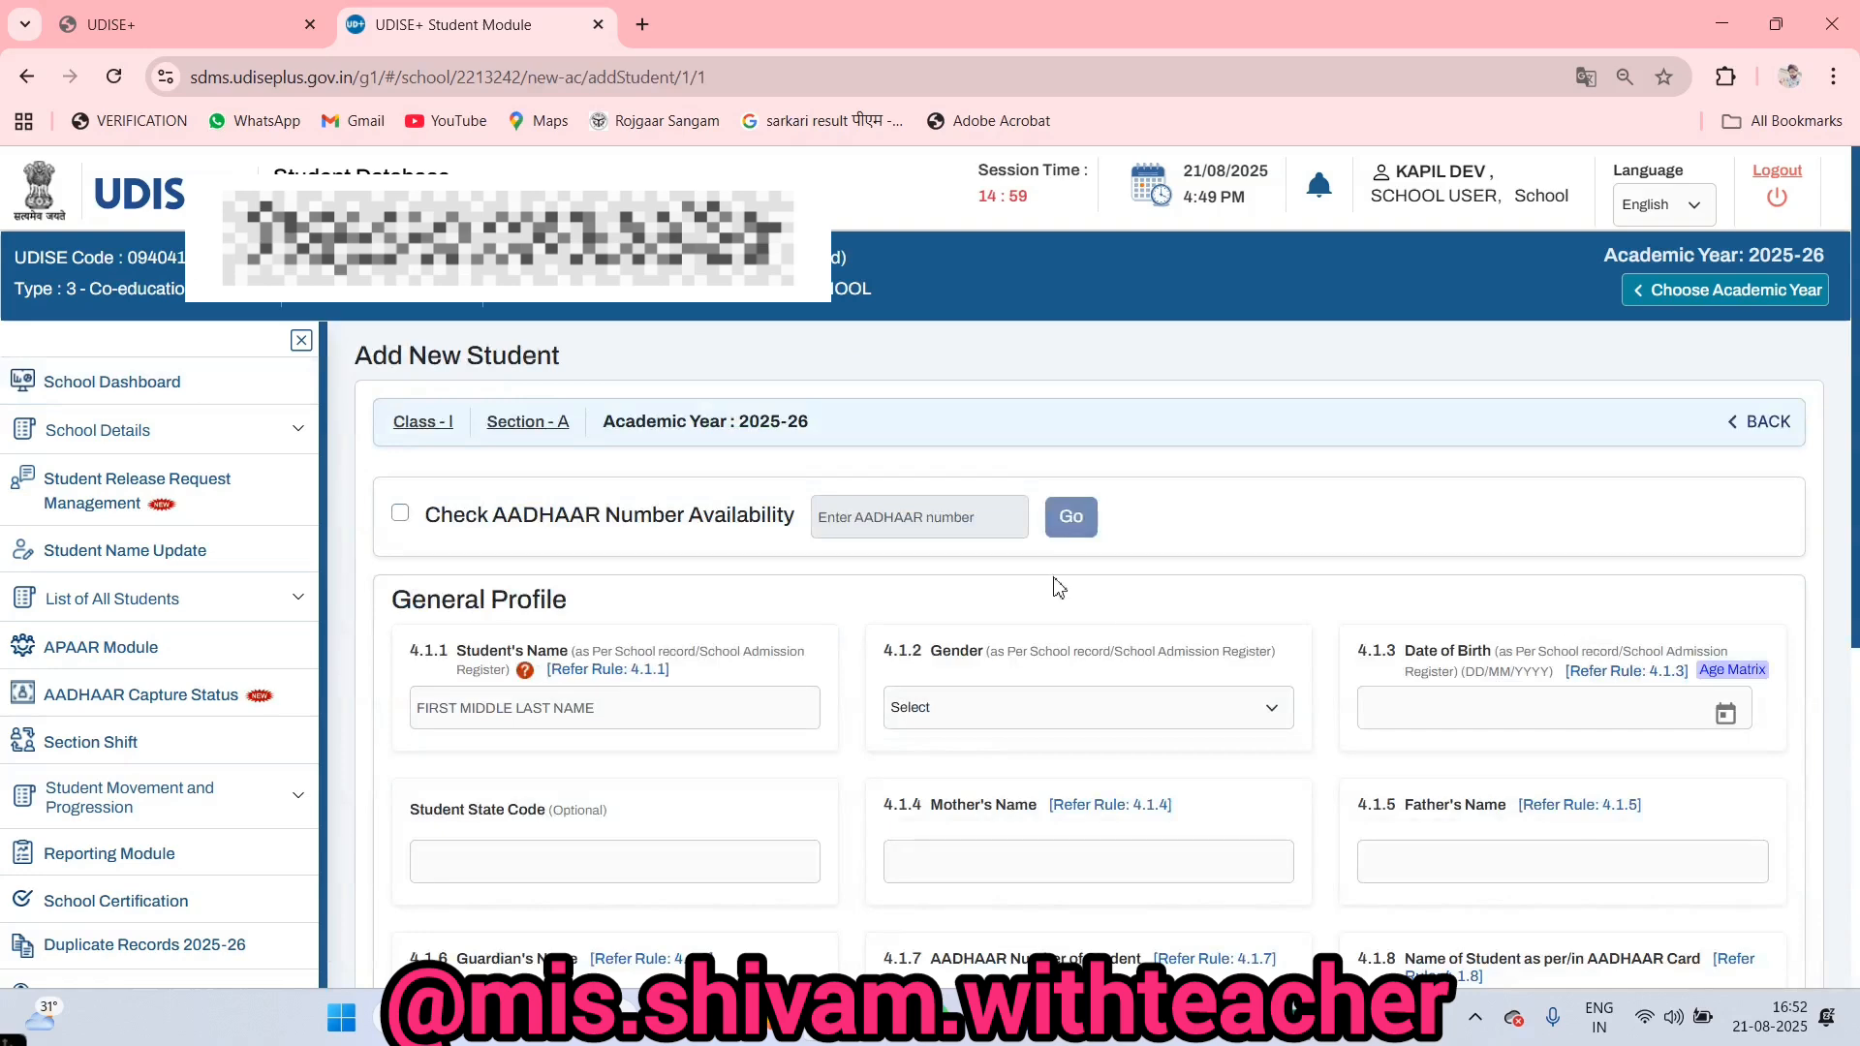
scroll(1054, 581, down, 3)
scroll(1061, 611, up, 5)
scroll(1046, 727, down, 3)
scroll(1082, 768, up, 3)
click(1756, 426)
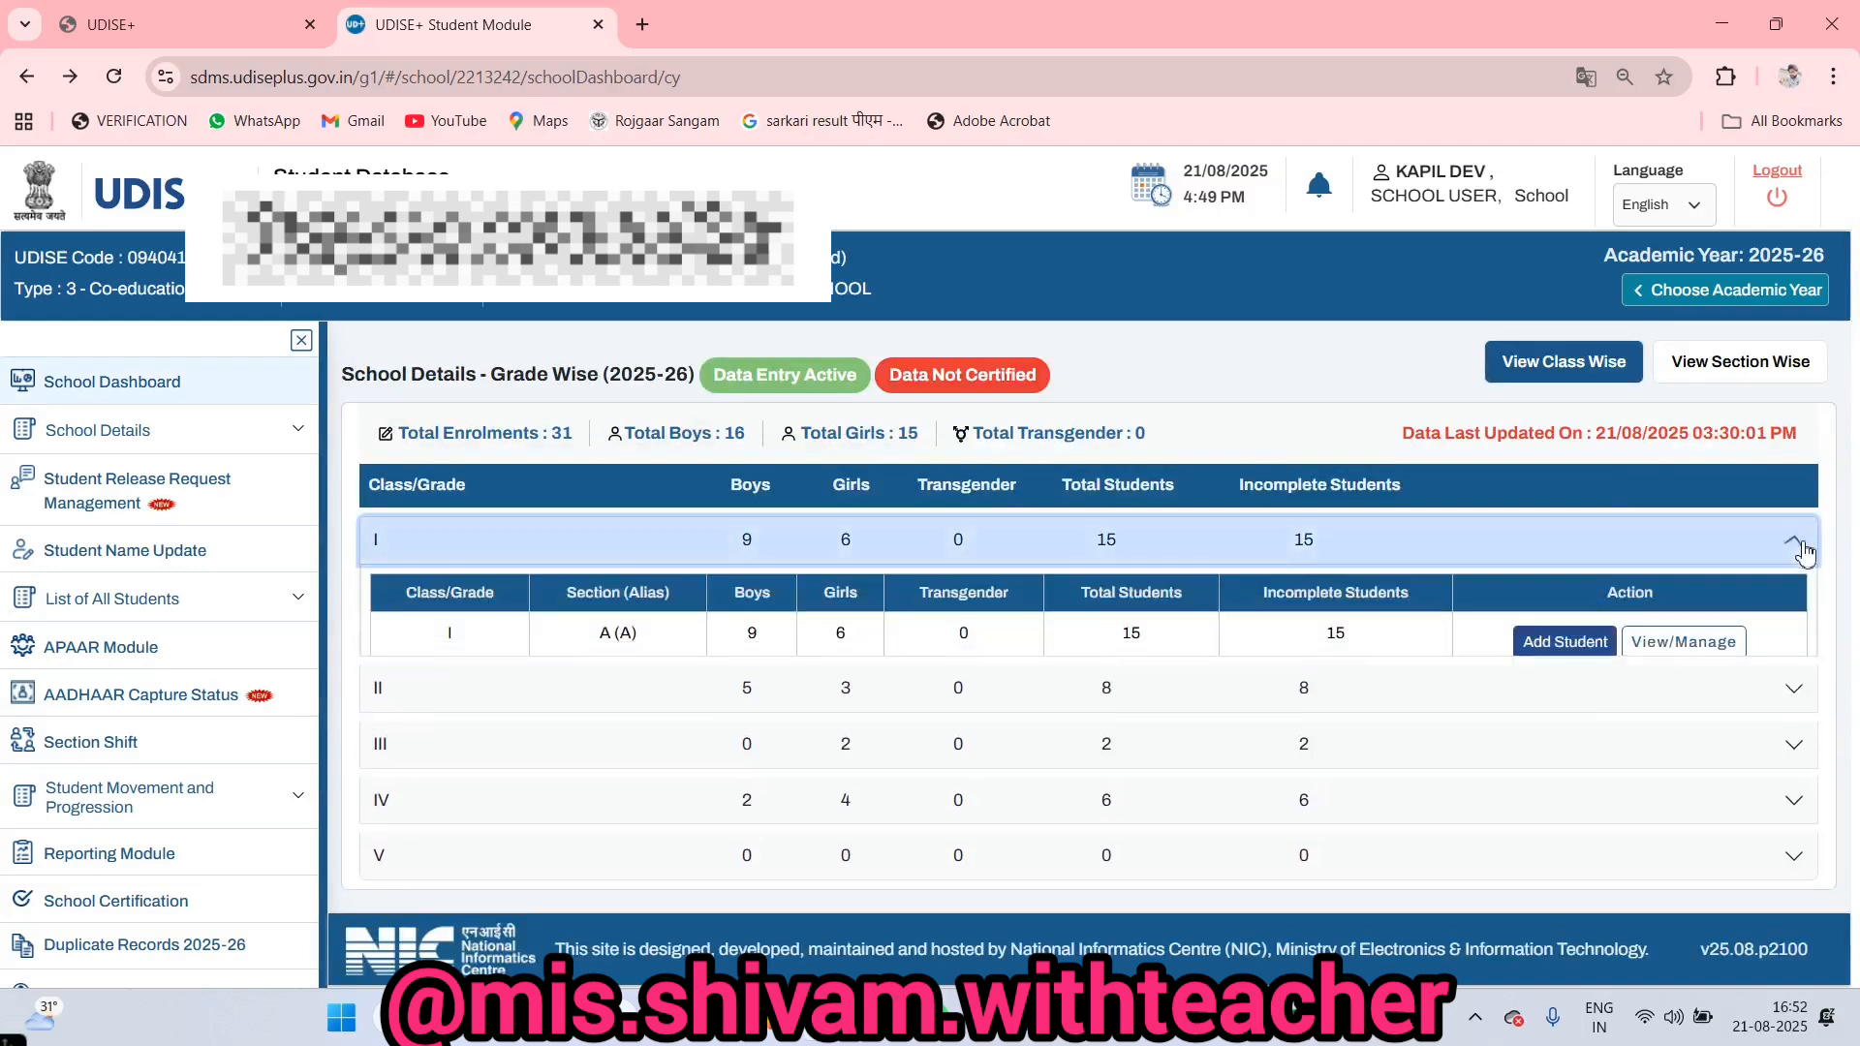
- Open the student list for Class I, Section A and bring up the first student's General Profile
click(1793, 541)
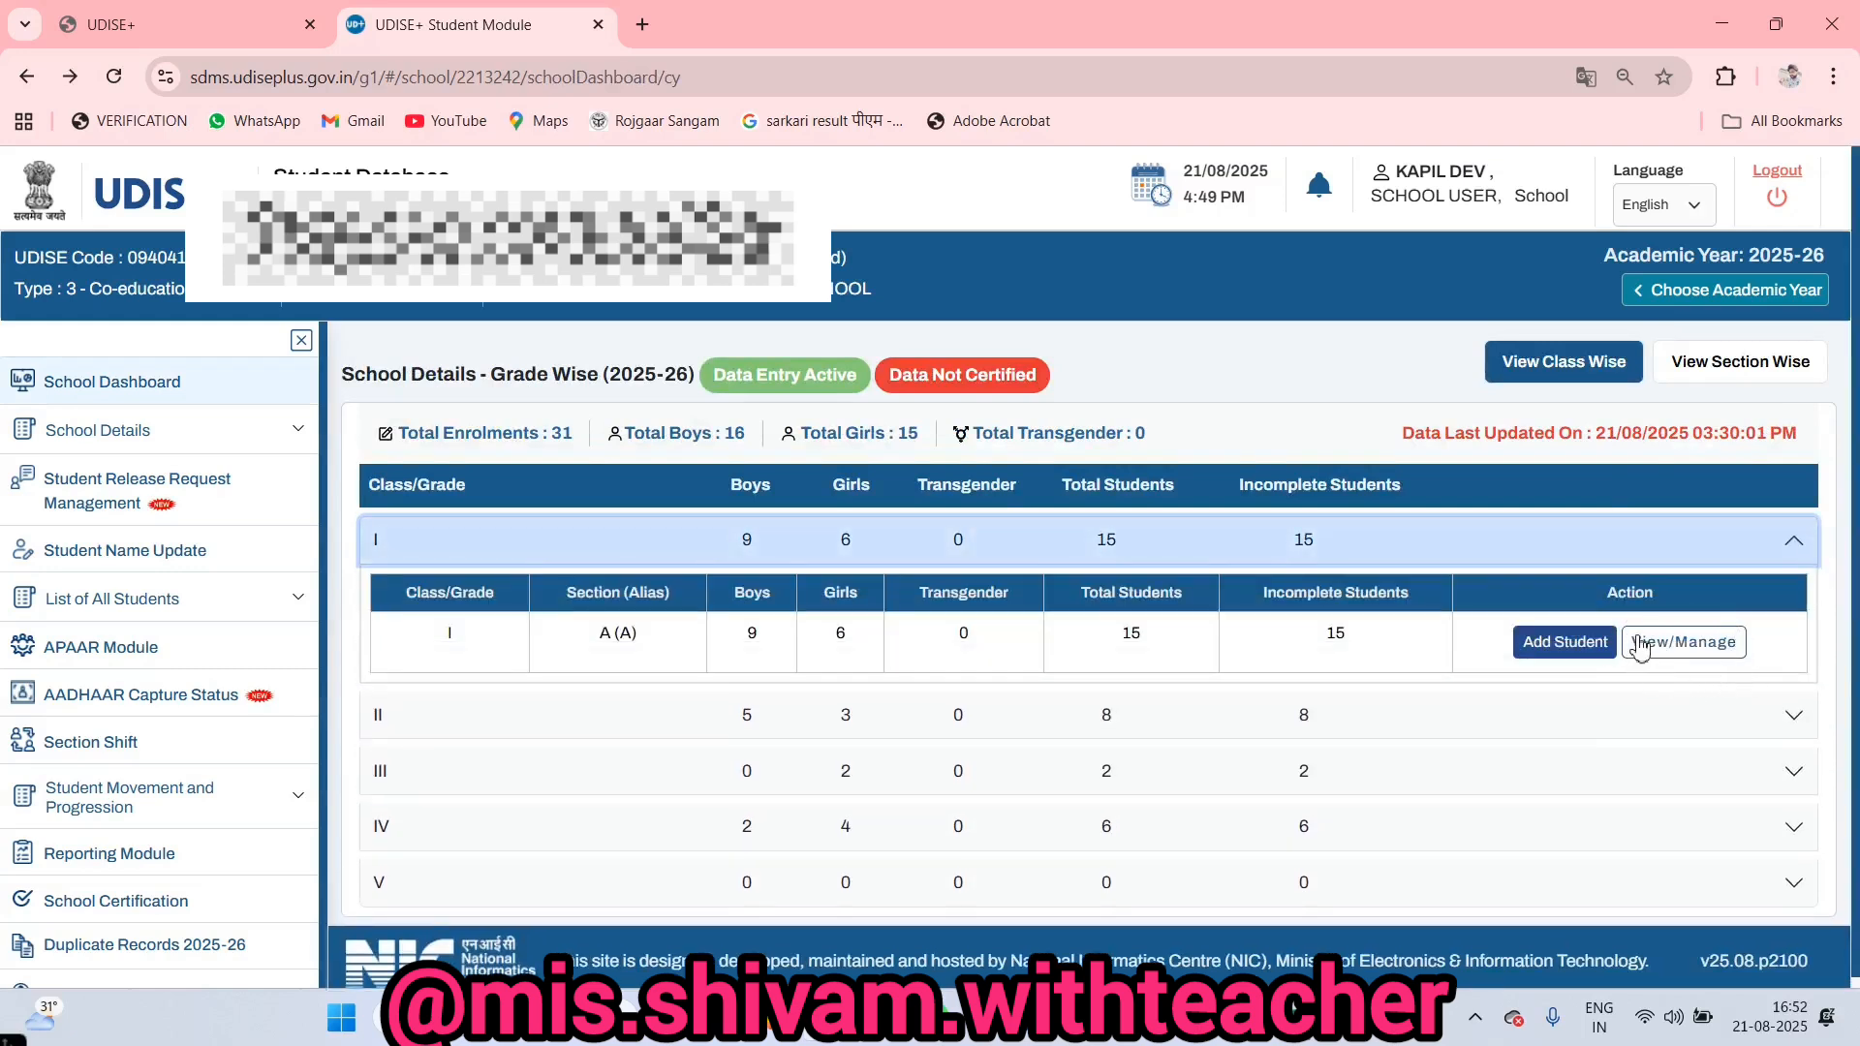
click(1715, 647)
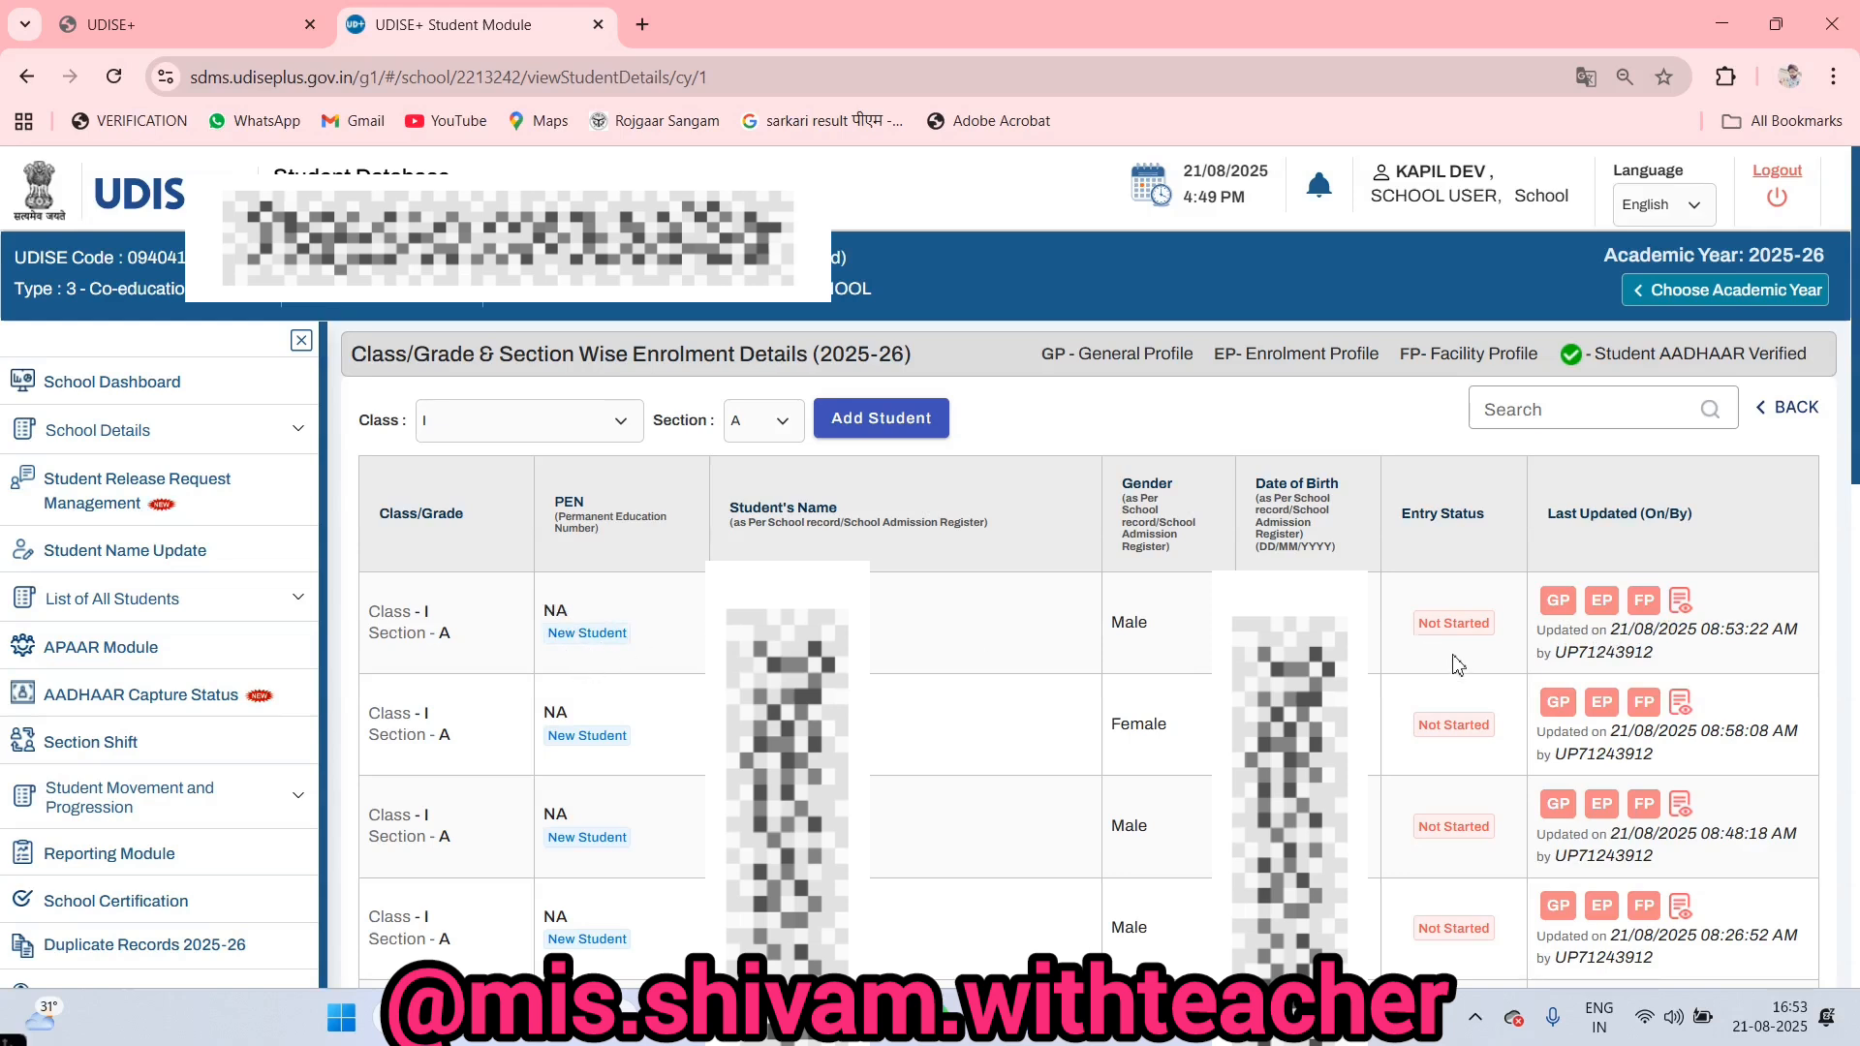
click(1560, 610)
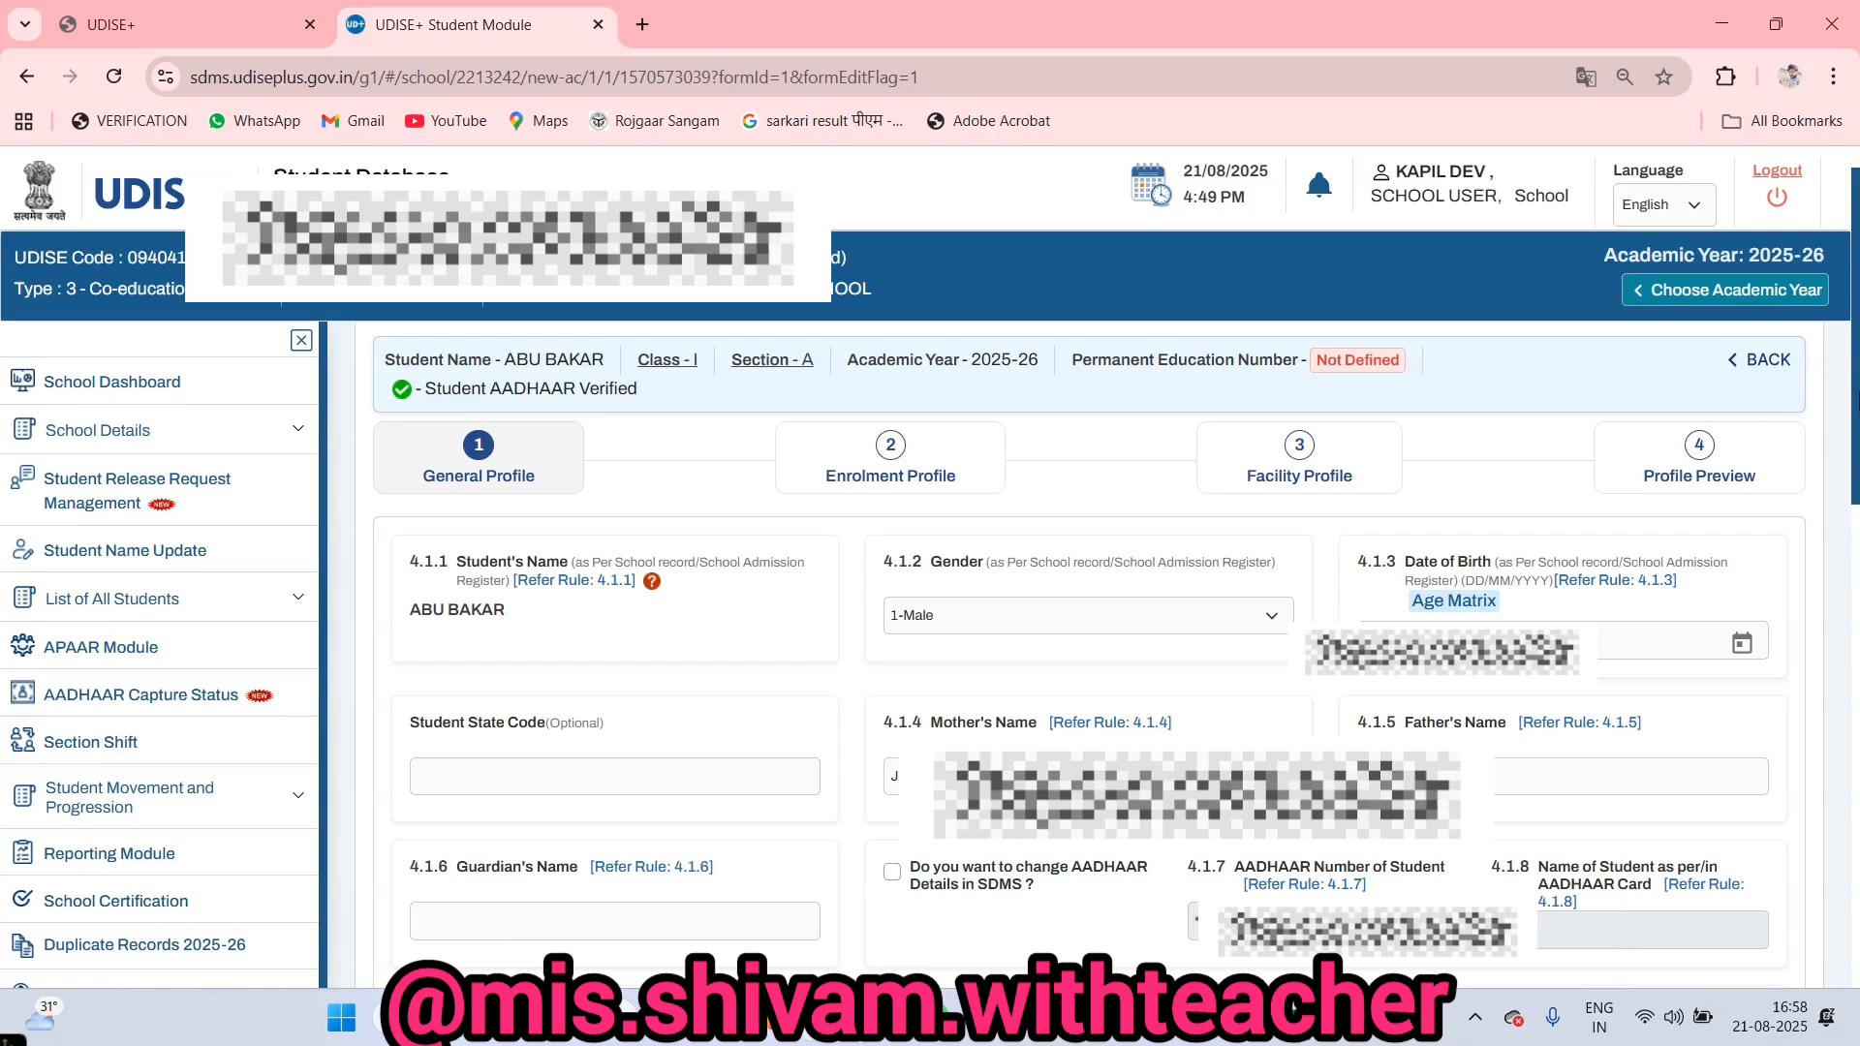
- Set the student's mother tongue to 42-HINDI - Hindi in the General Profile
scroll(566, 438, down, 5)
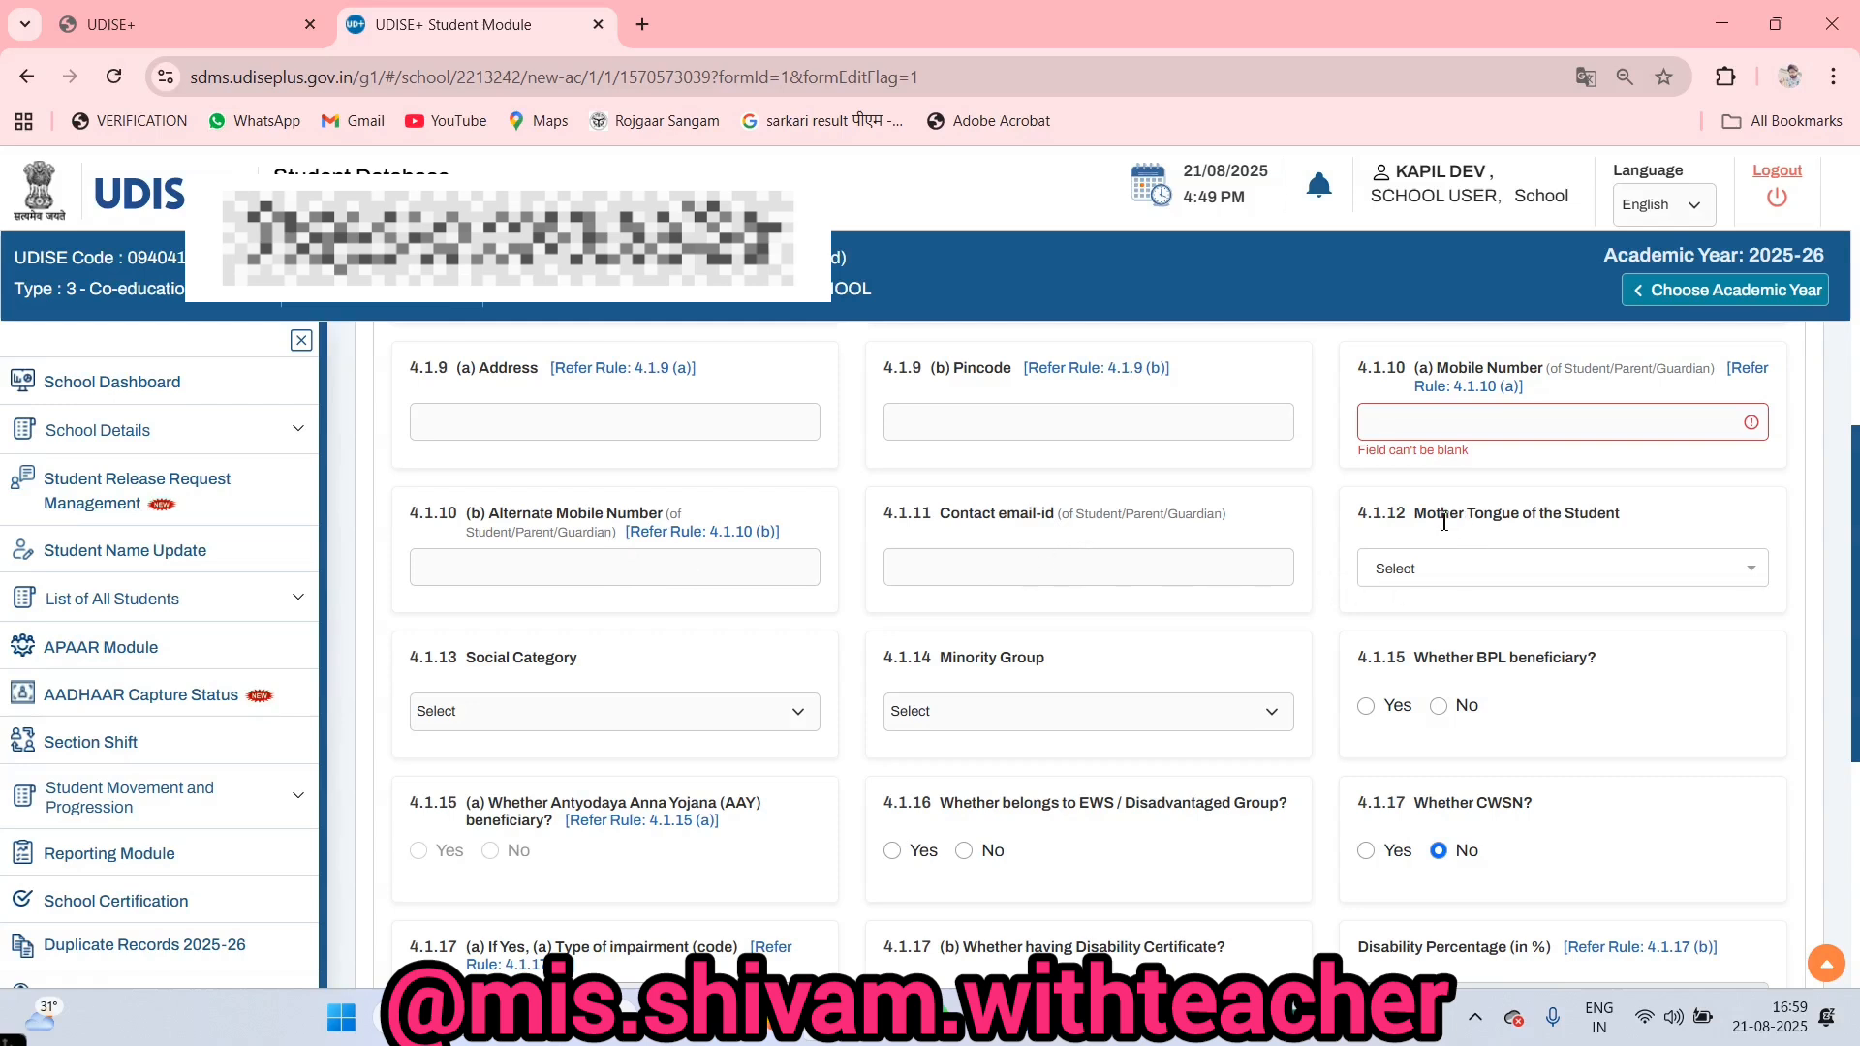
click(1383, 576)
text(42)
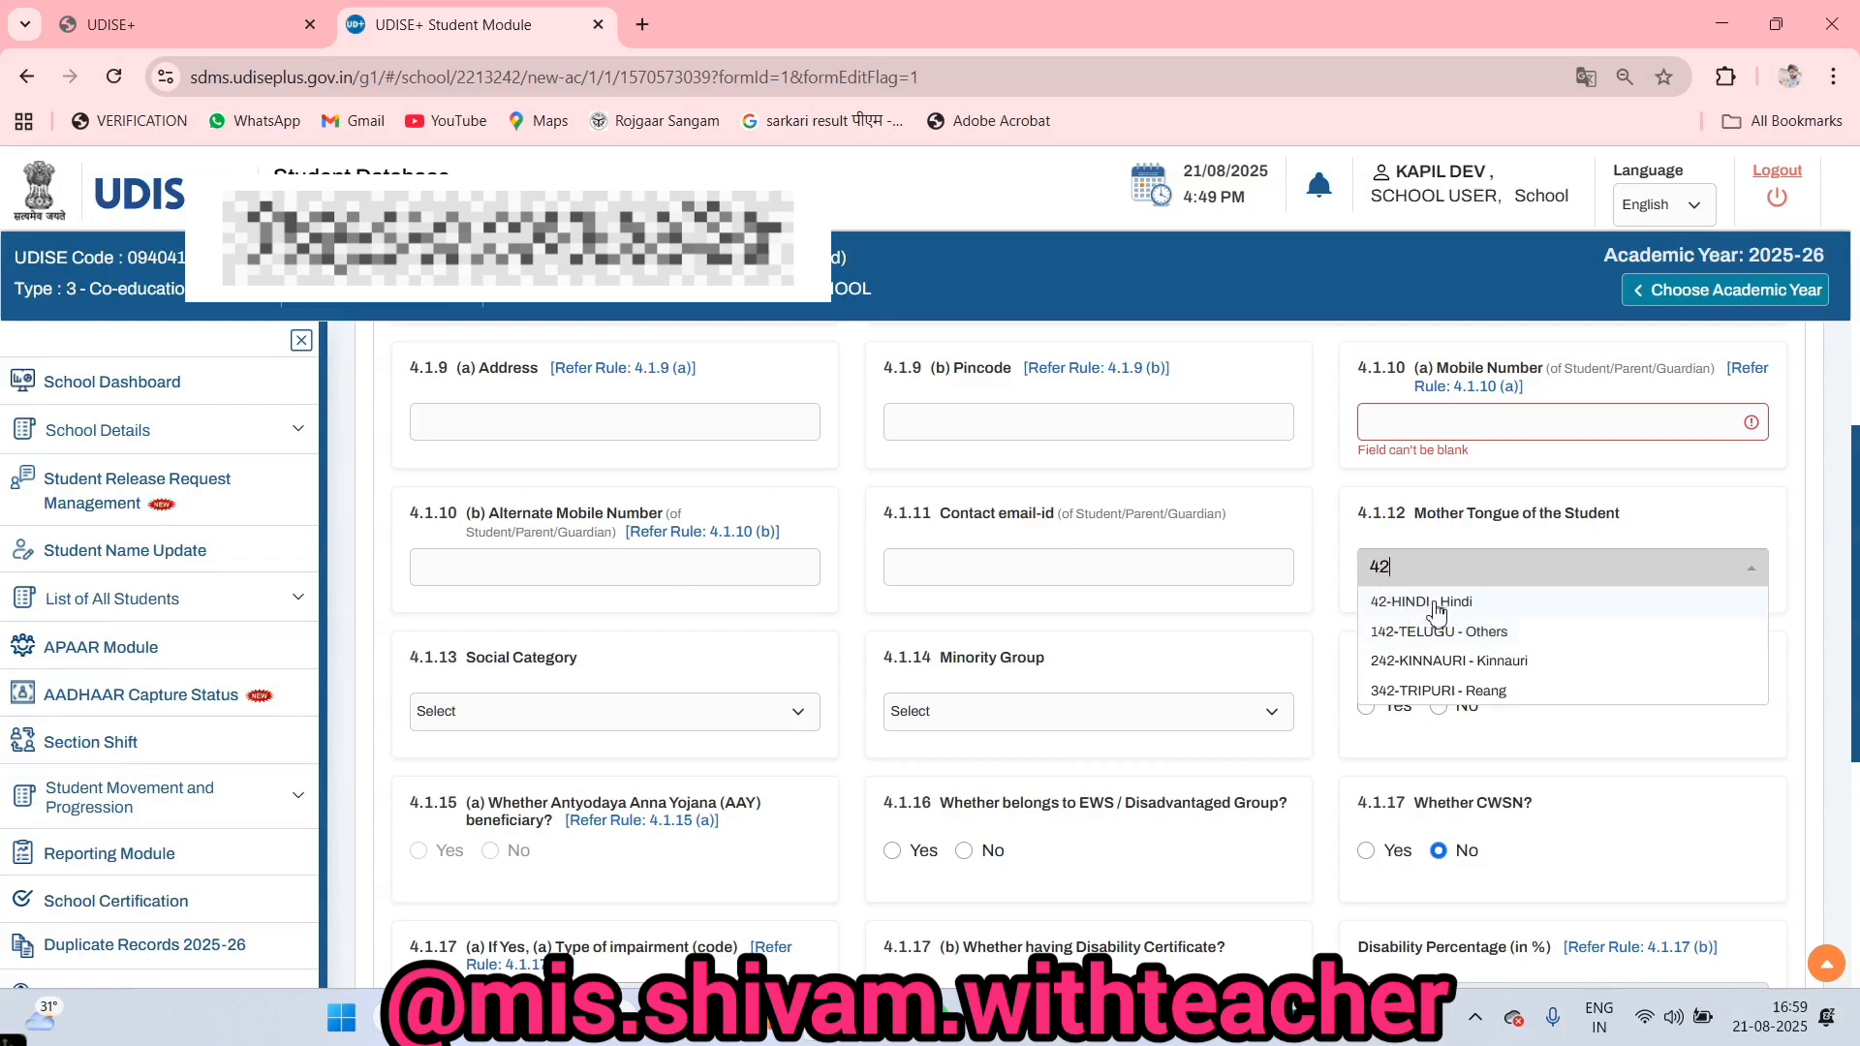
click(1436, 605)
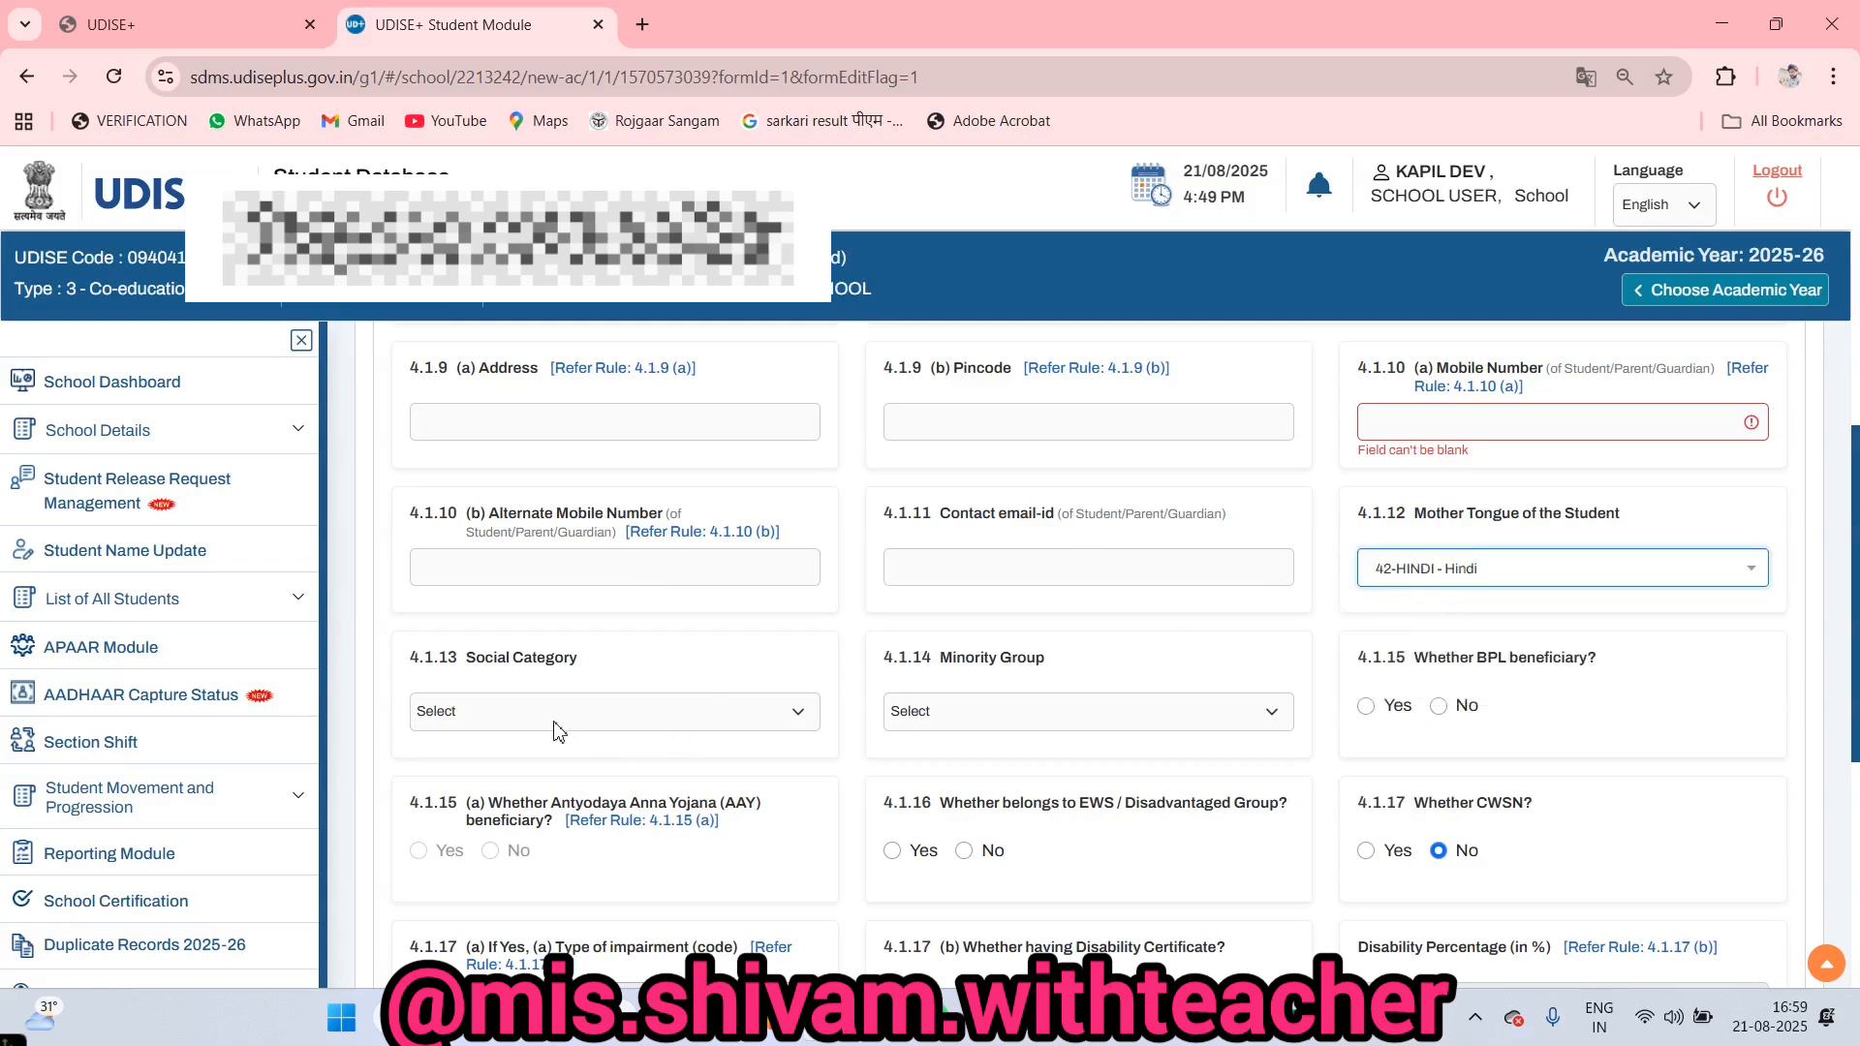
- Set the student's social category to 4 - OBC and the minority group to 7-NA
click(507, 717)
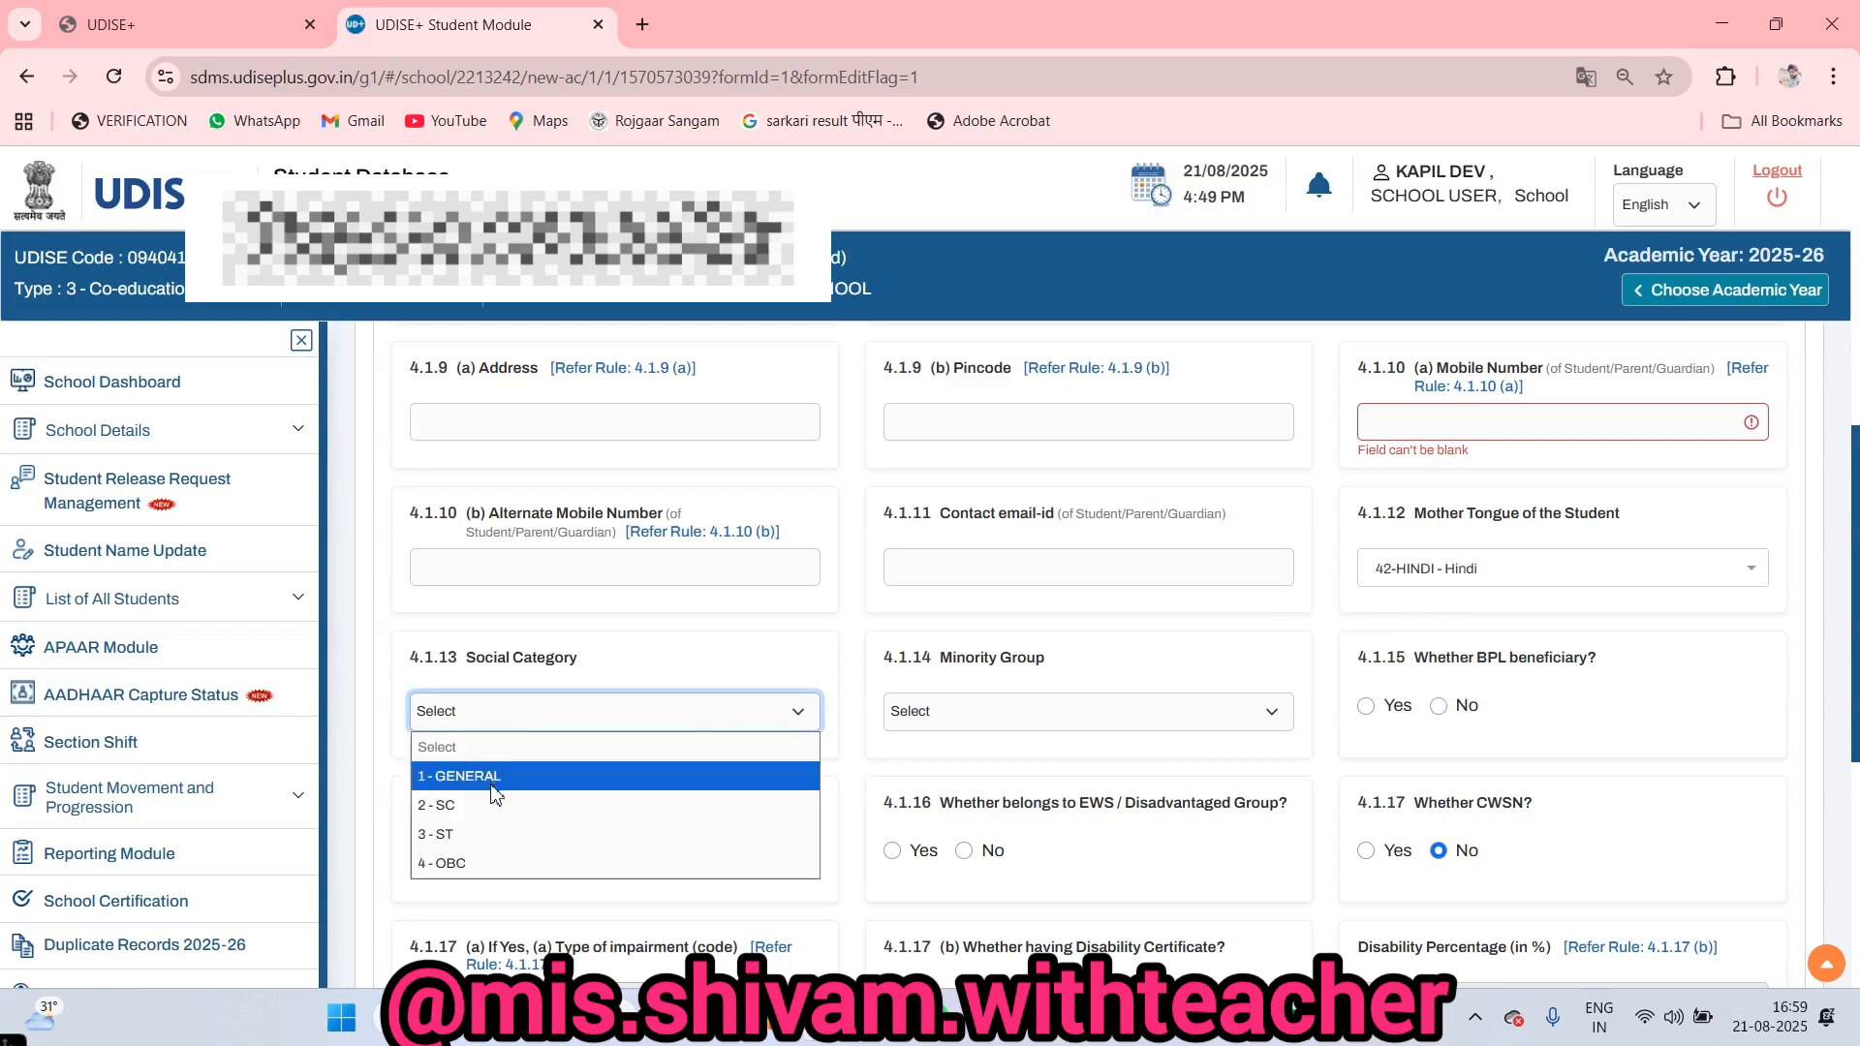
click(494, 863)
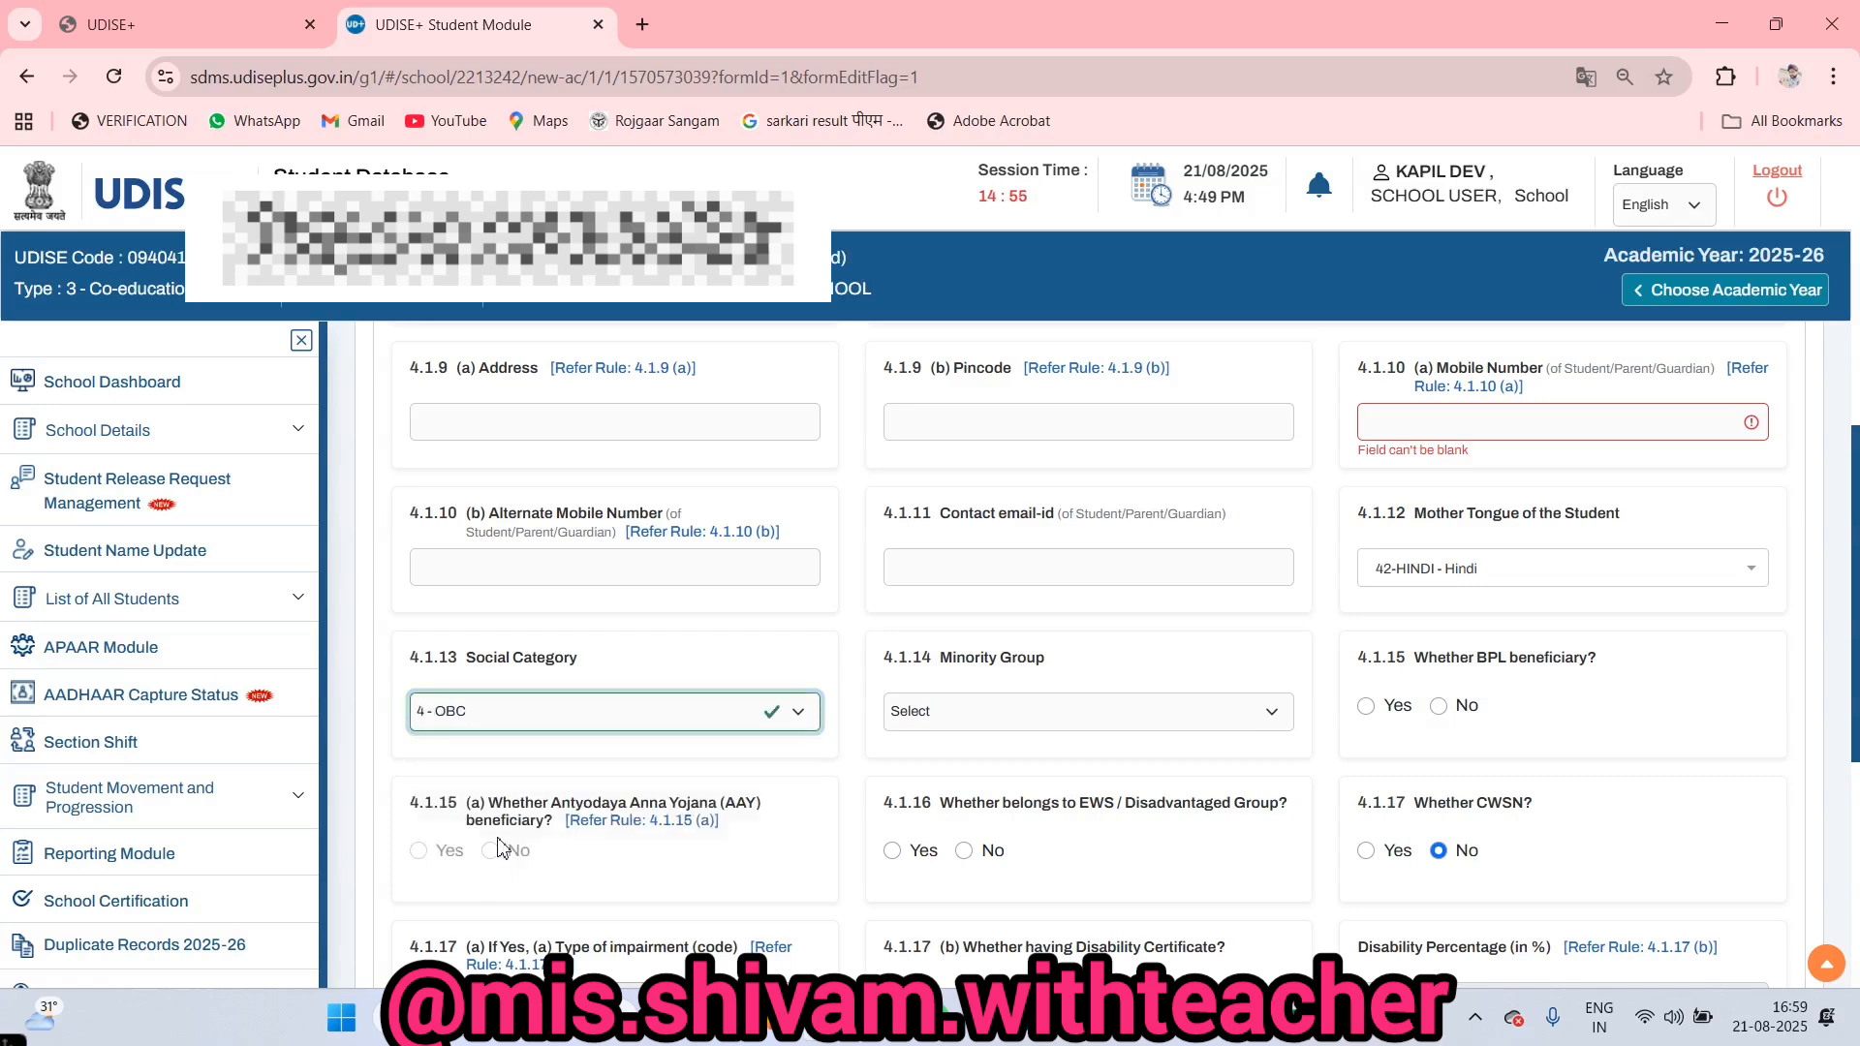
click(949, 723)
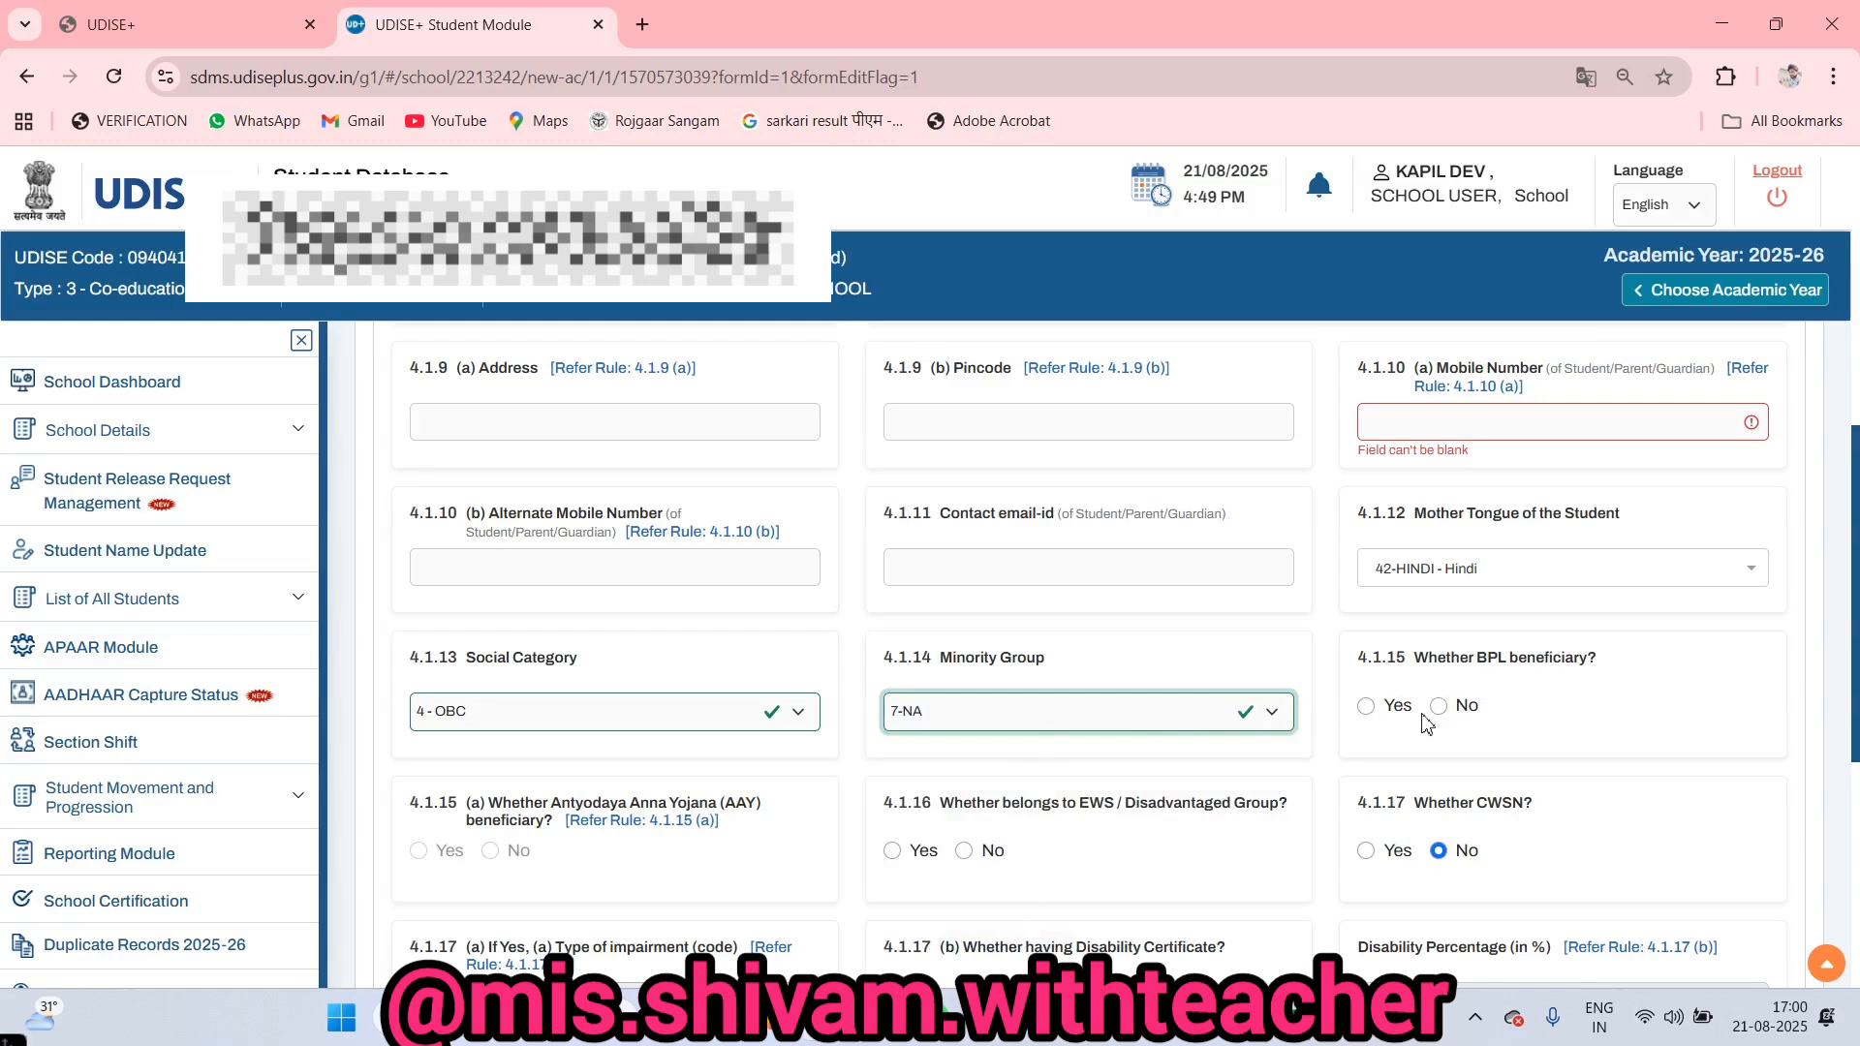
- Answer Yes for BPL beneficiary, and No for both Antyodaya Anna Yojana beneficiary and EWS / Disadvantaged Group
scroll(1528, 713, down, 1)
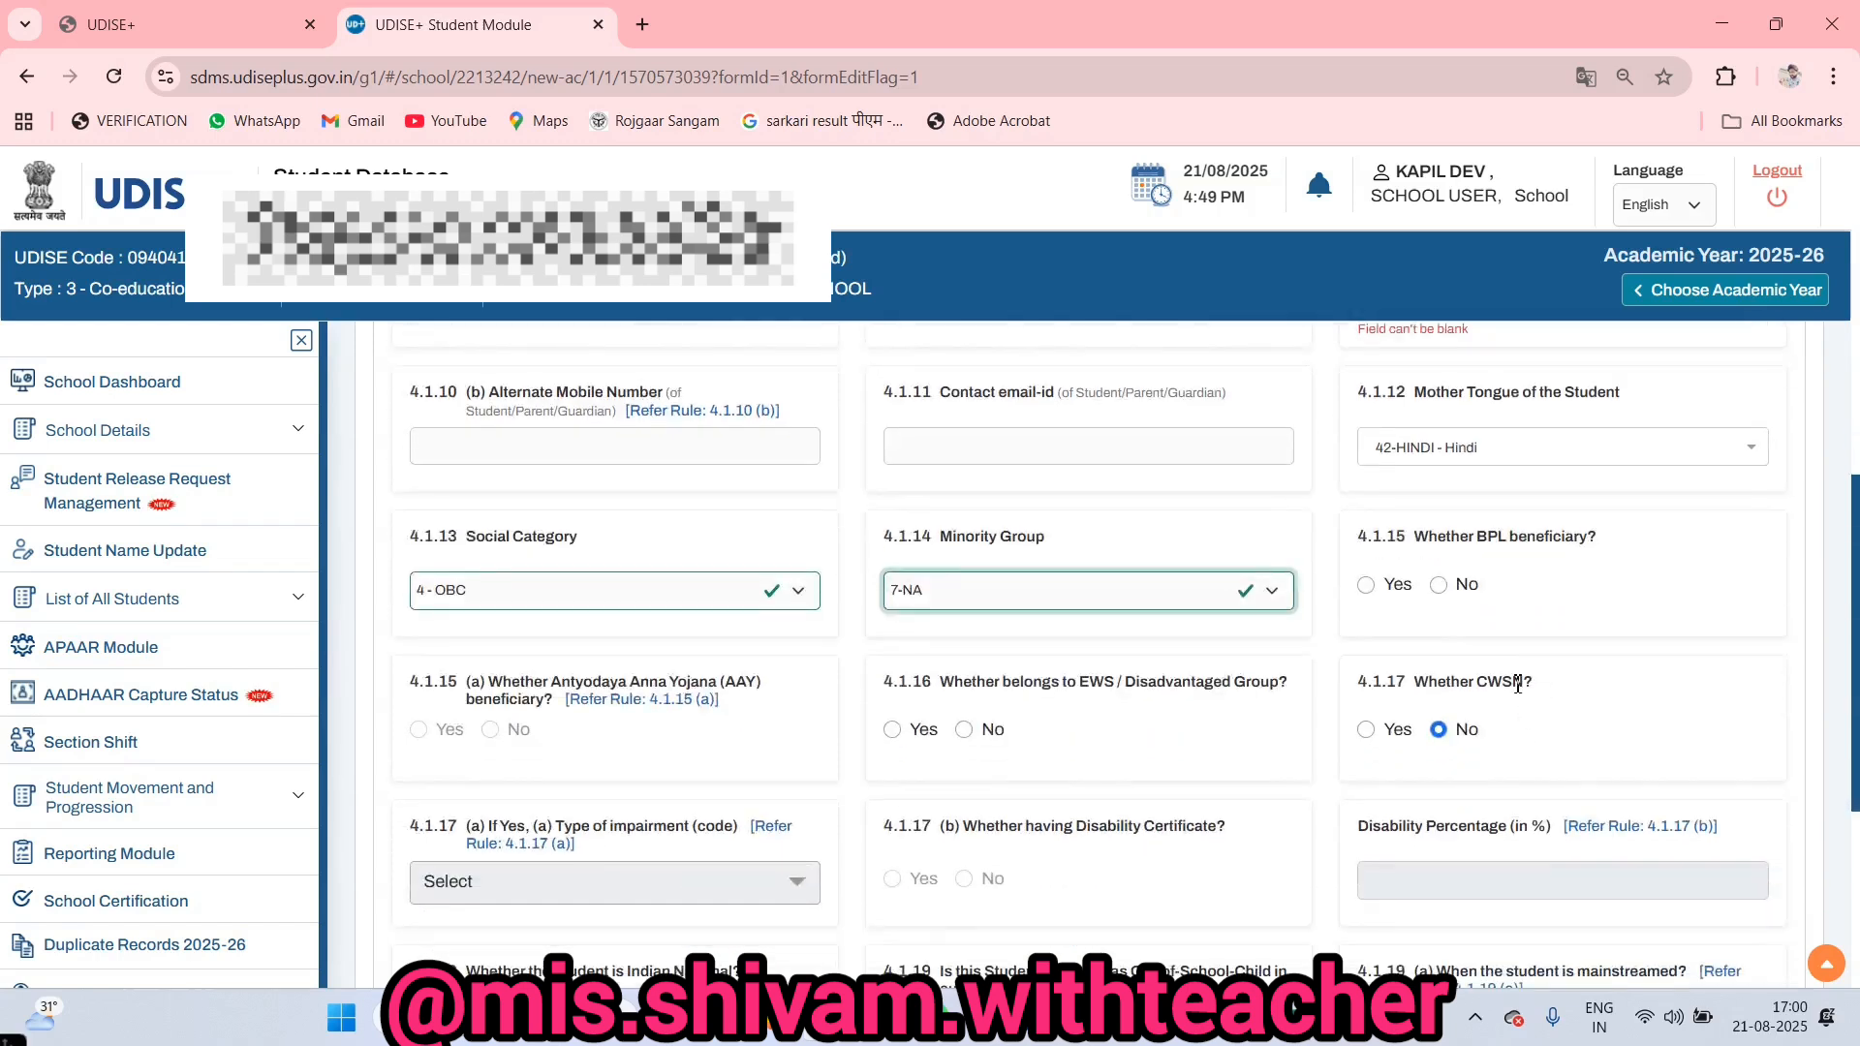
scroll(1518, 685, down, 1)
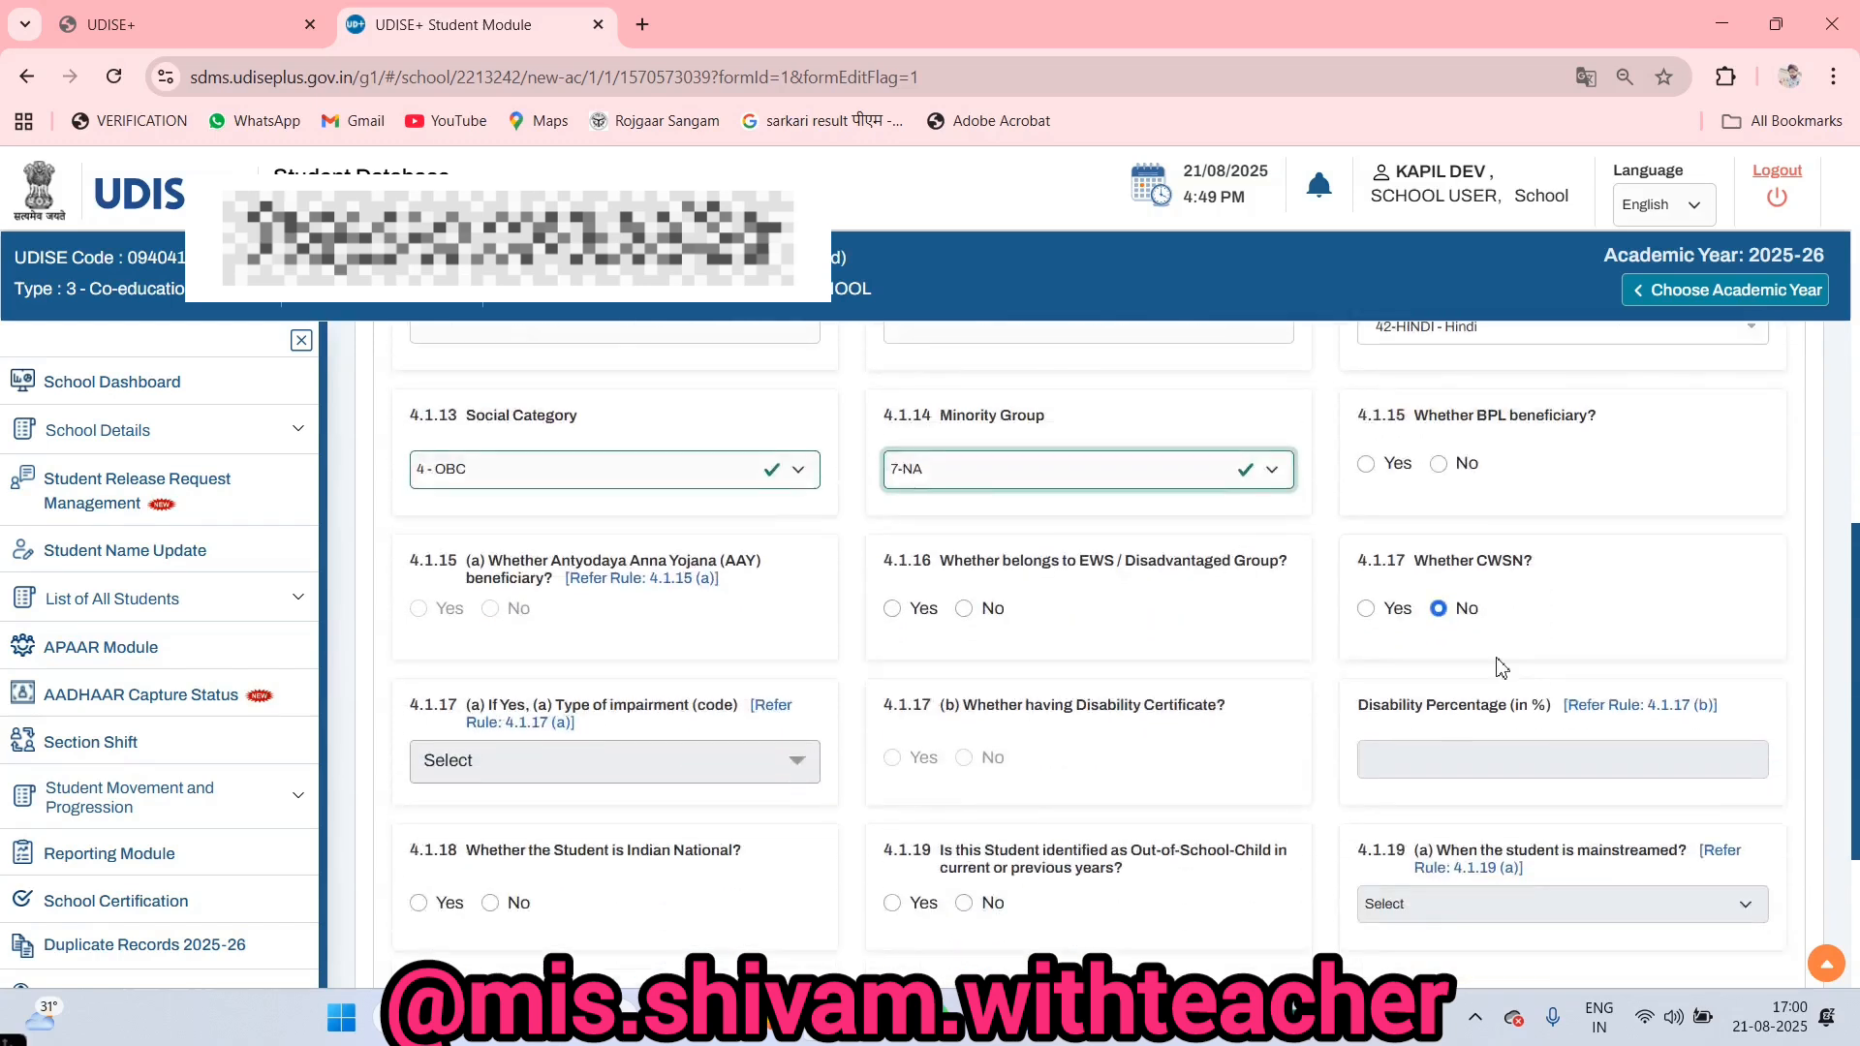
click(1366, 466)
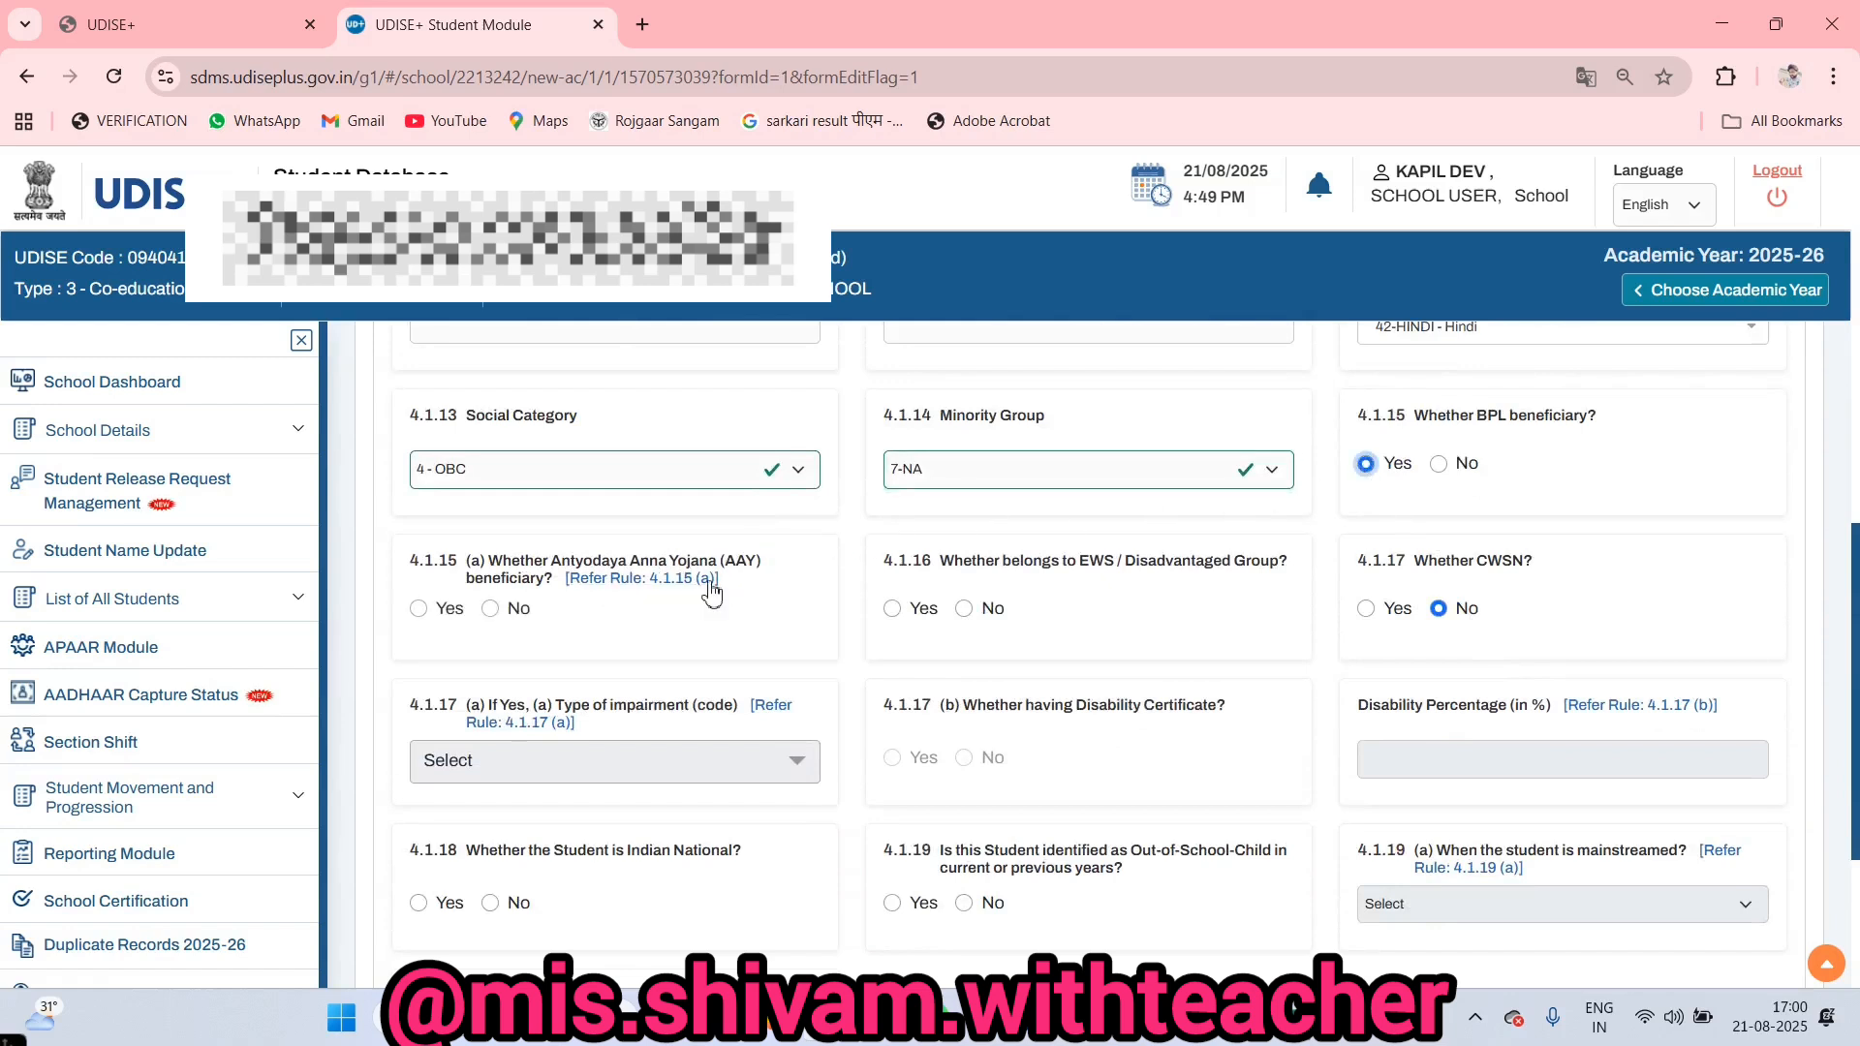
click(490, 611)
click(965, 609)
- Switch CWSN to Yes, view the impairment type options, and set CWSN back to No
scroll(1438, 621, down, 1)
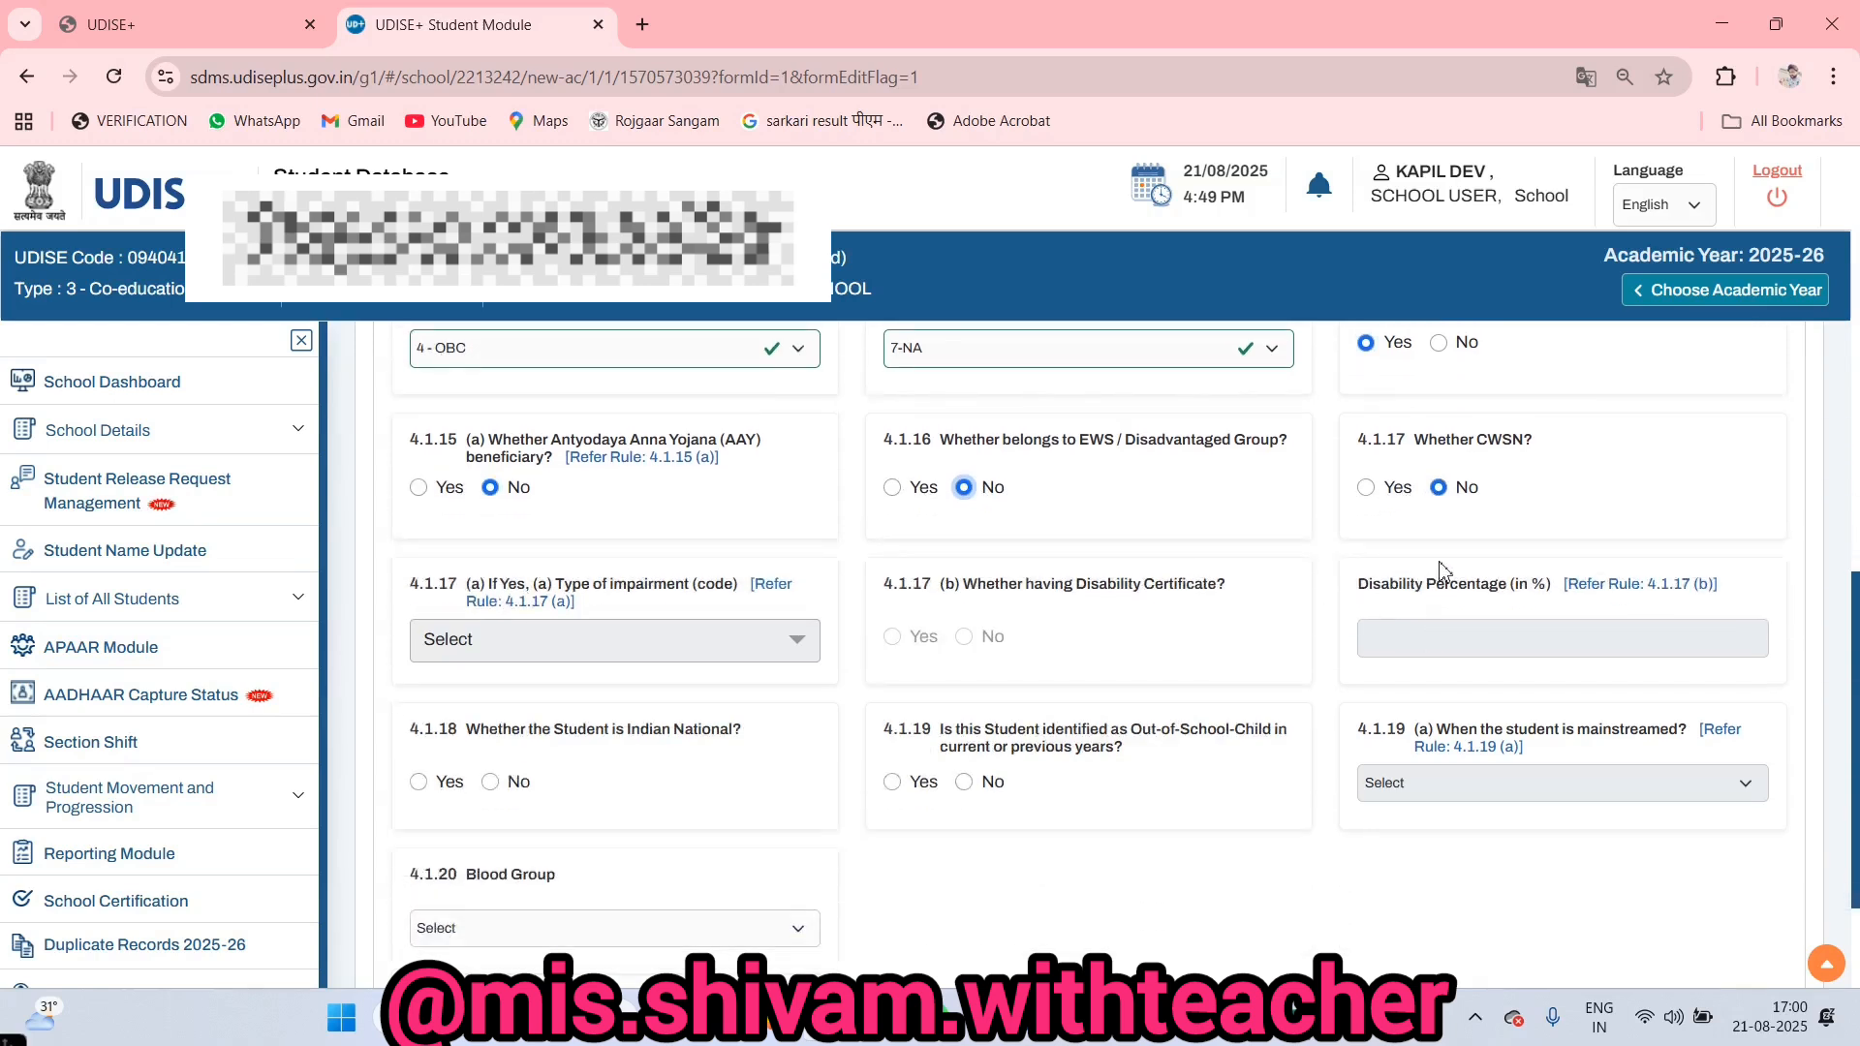
click(1367, 492)
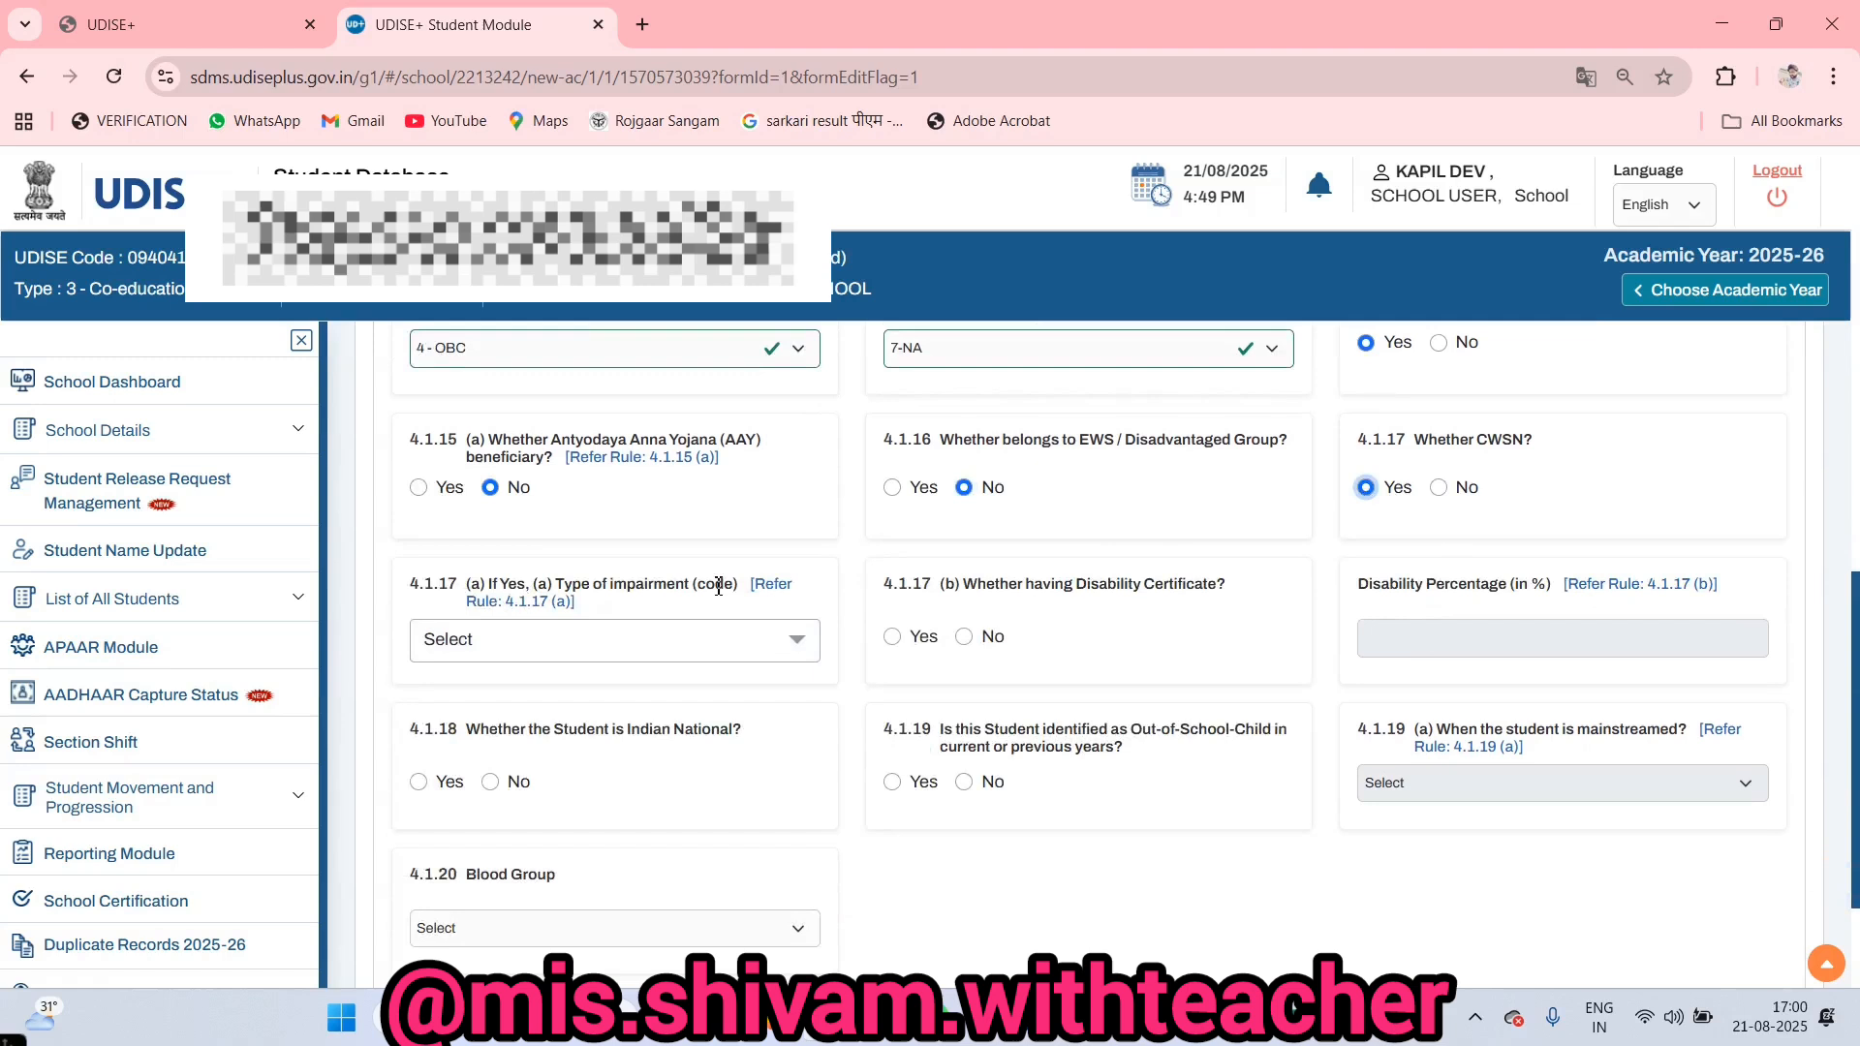
click(560, 646)
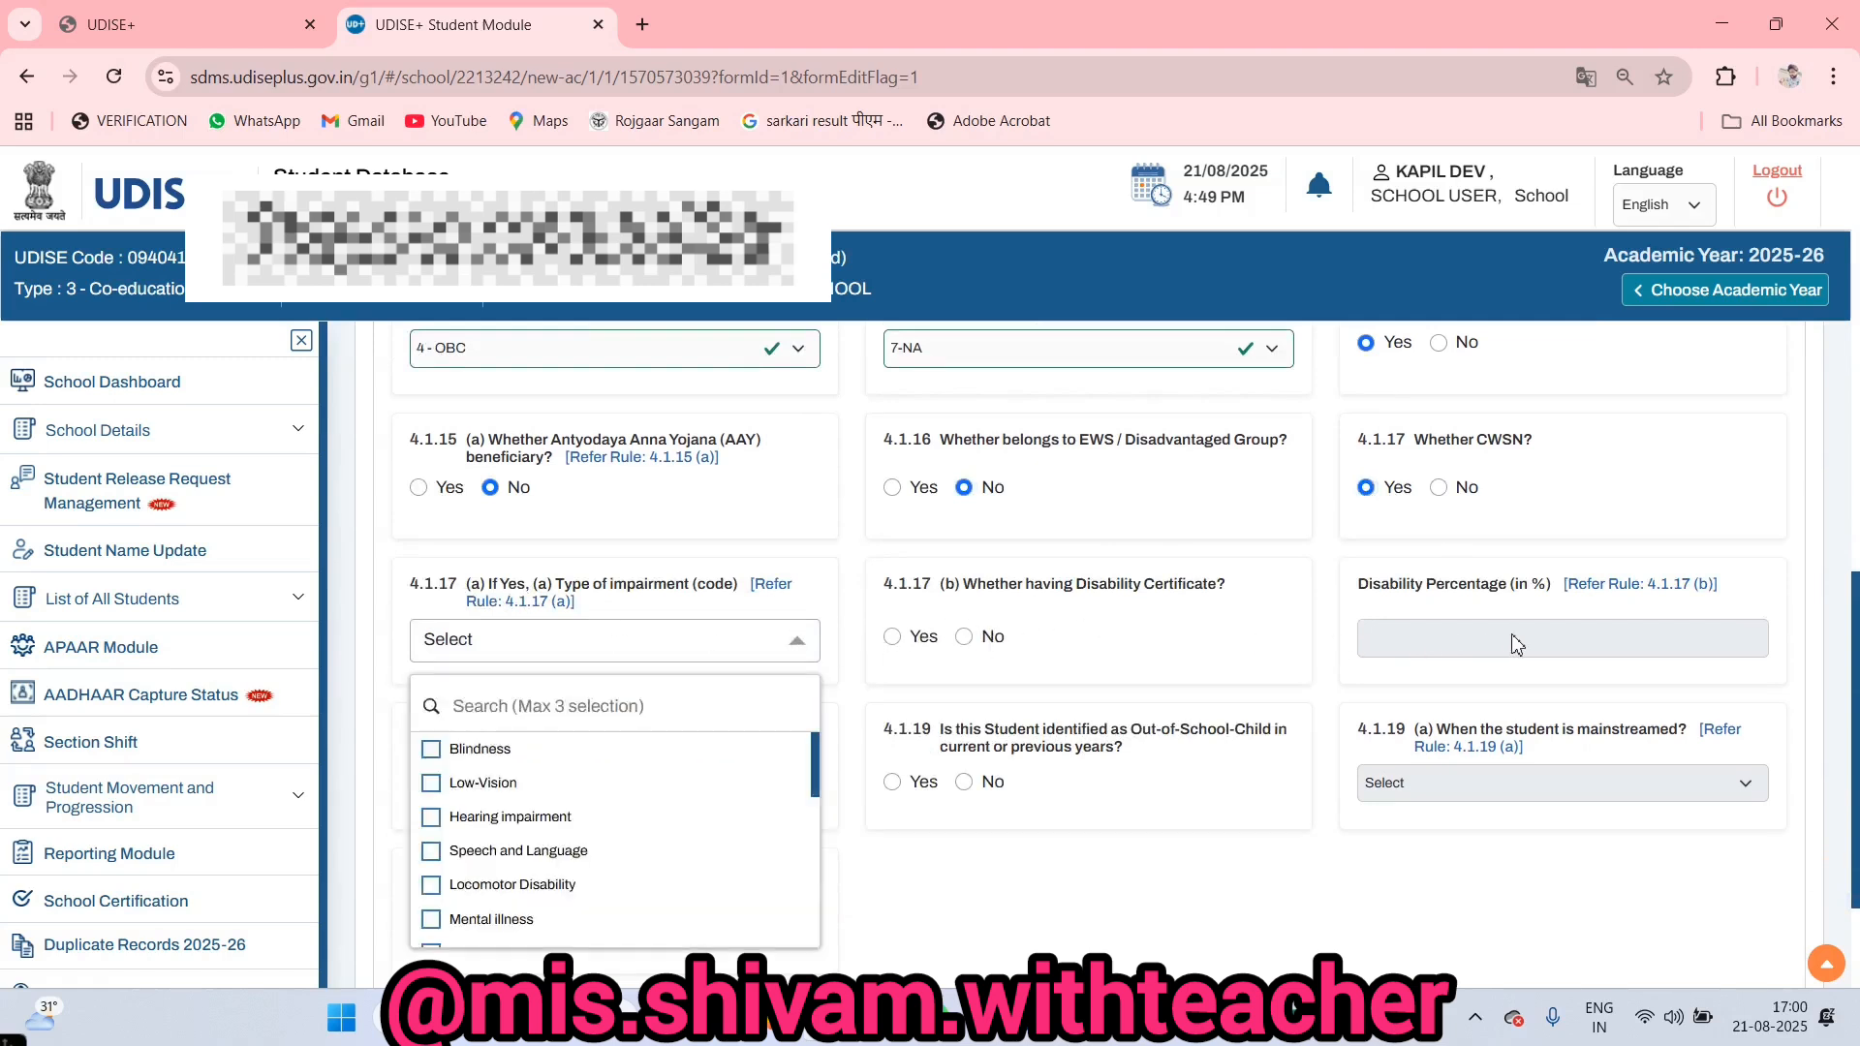
click(1440, 491)
click(1441, 489)
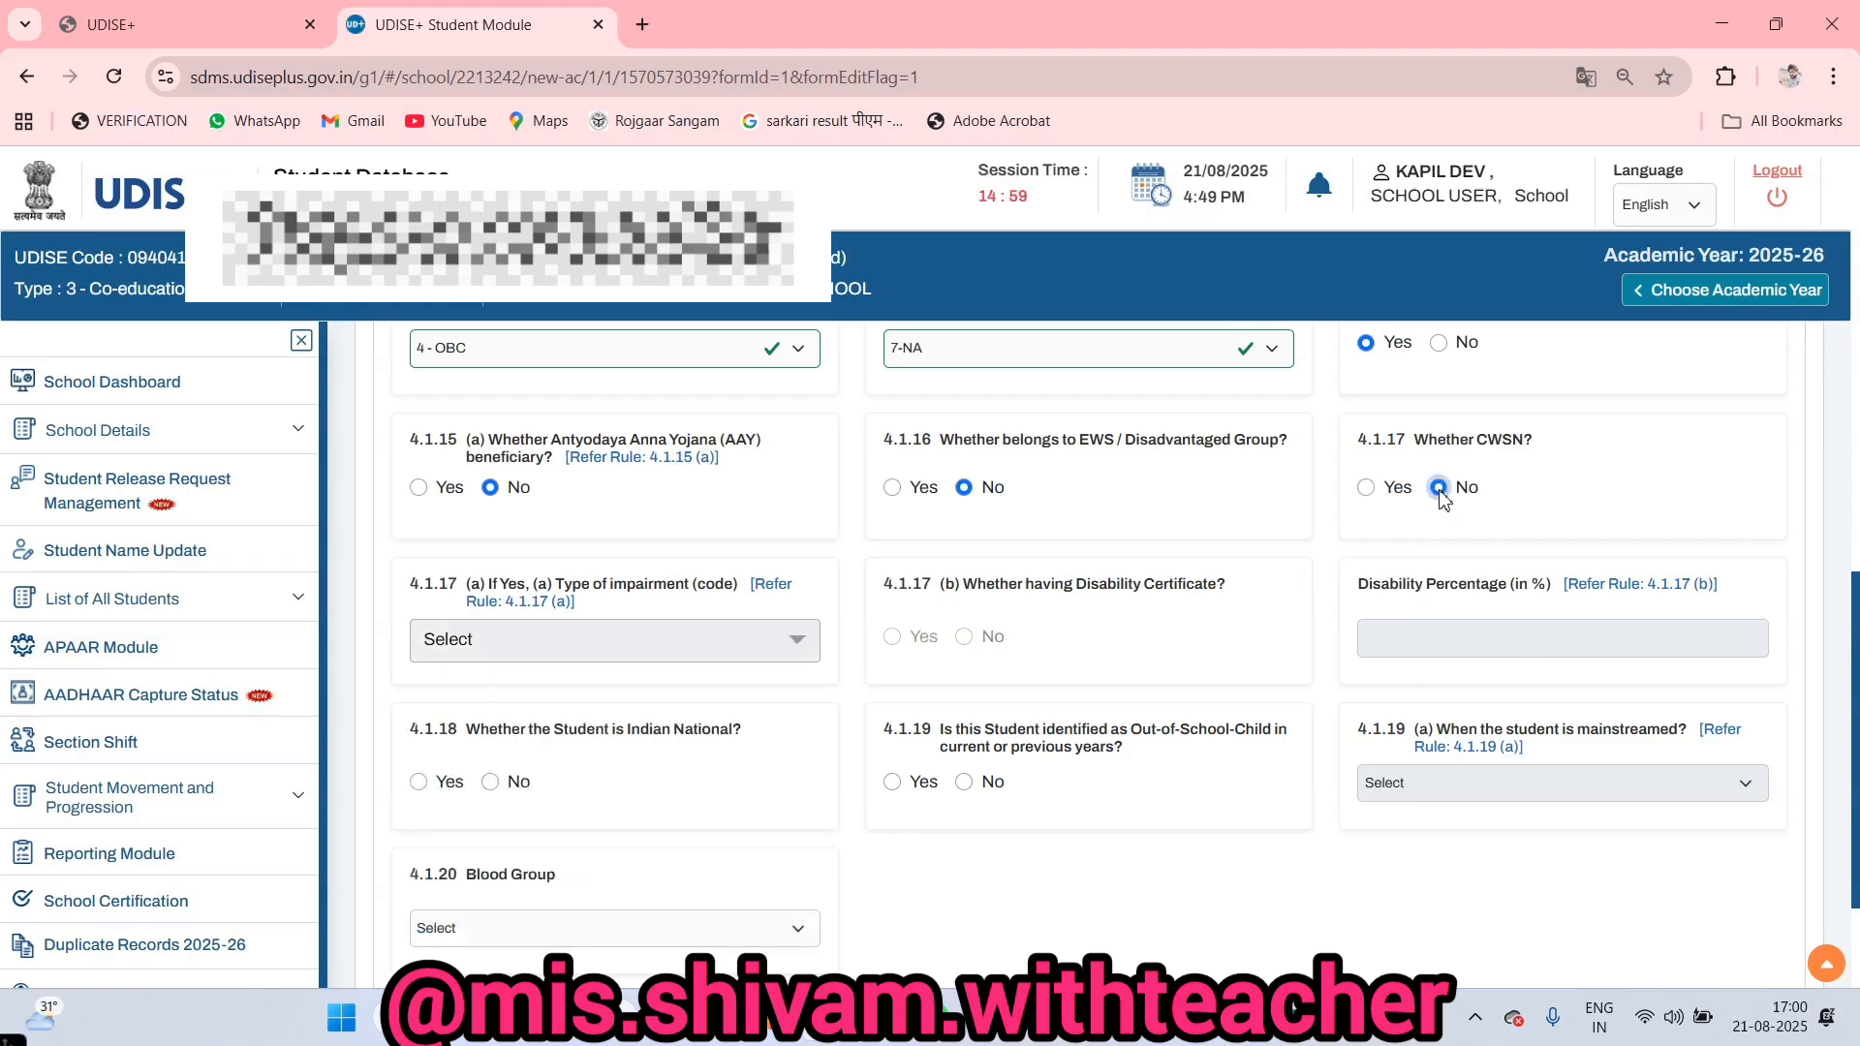
- Answer Yes for Indian National and No for Out-of-School-Child, and set the blood group to Under Investigation - Result will be updated soon
scroll(810, 761, down, 1)
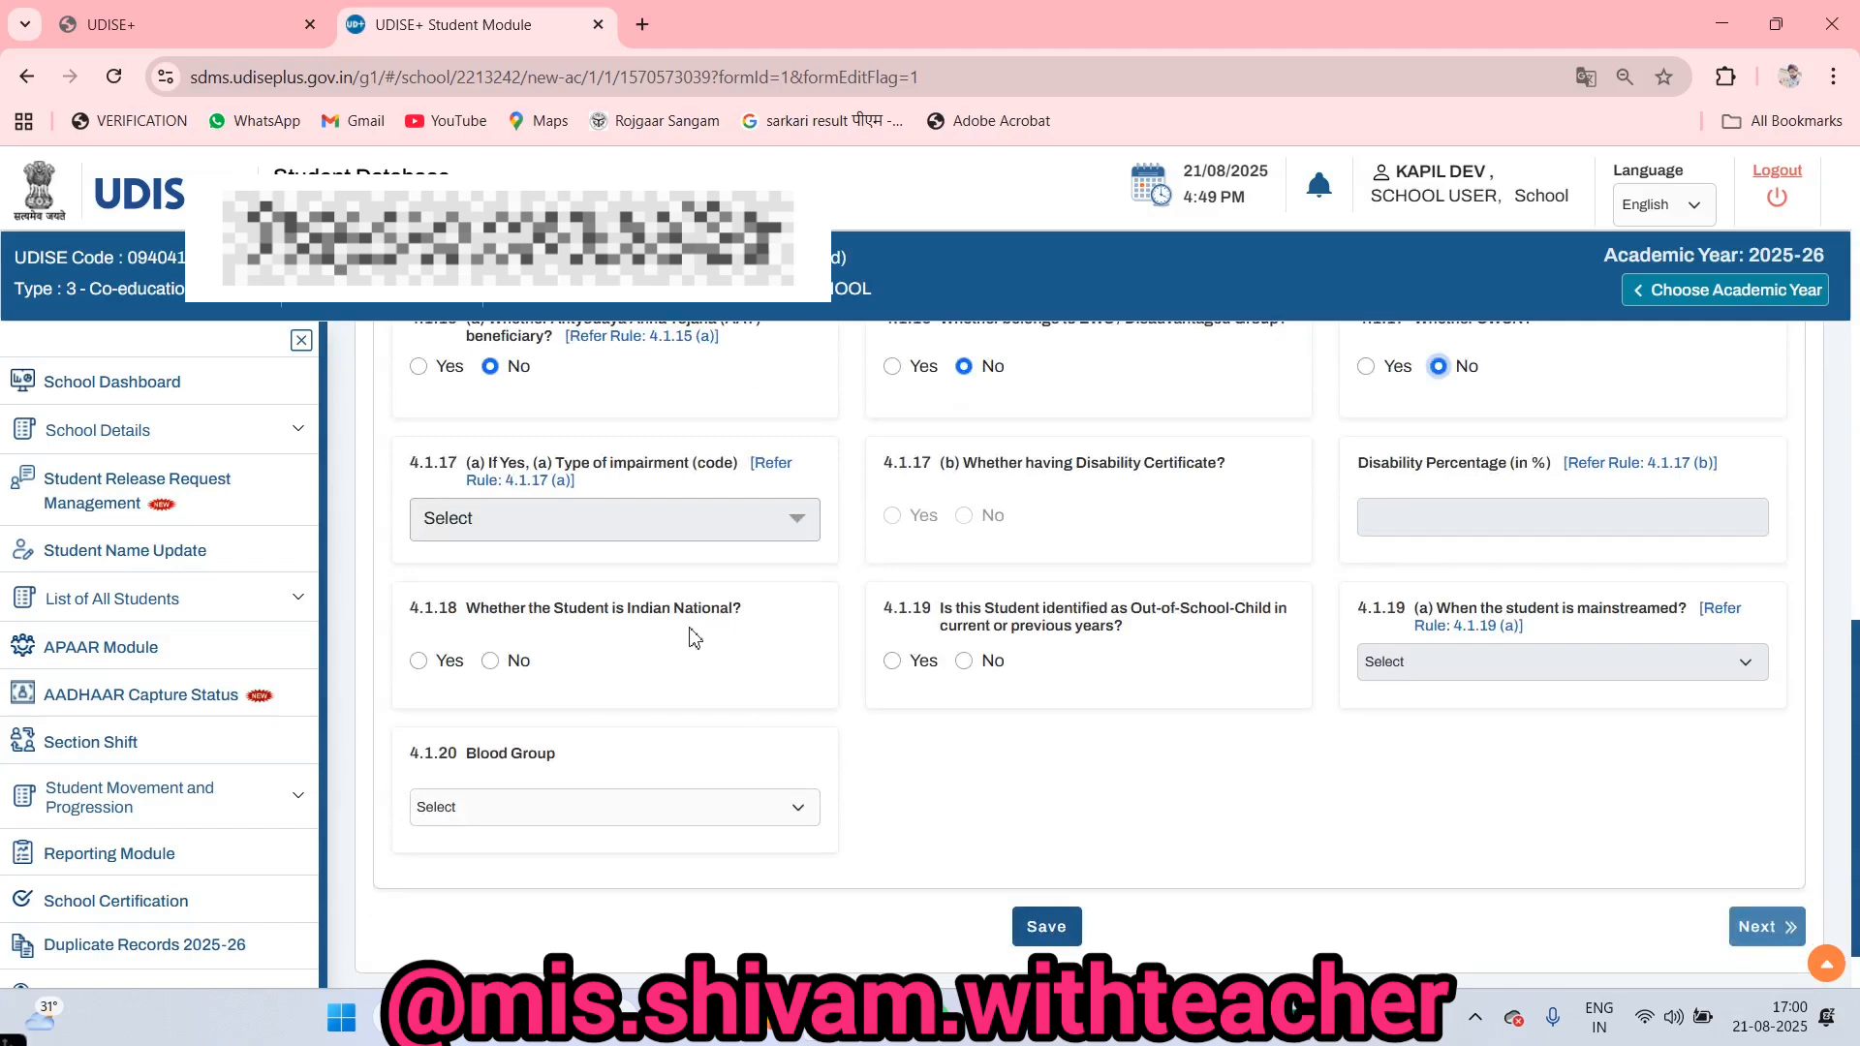
click(420, 662)
click(964, 661)
click(544, 812)
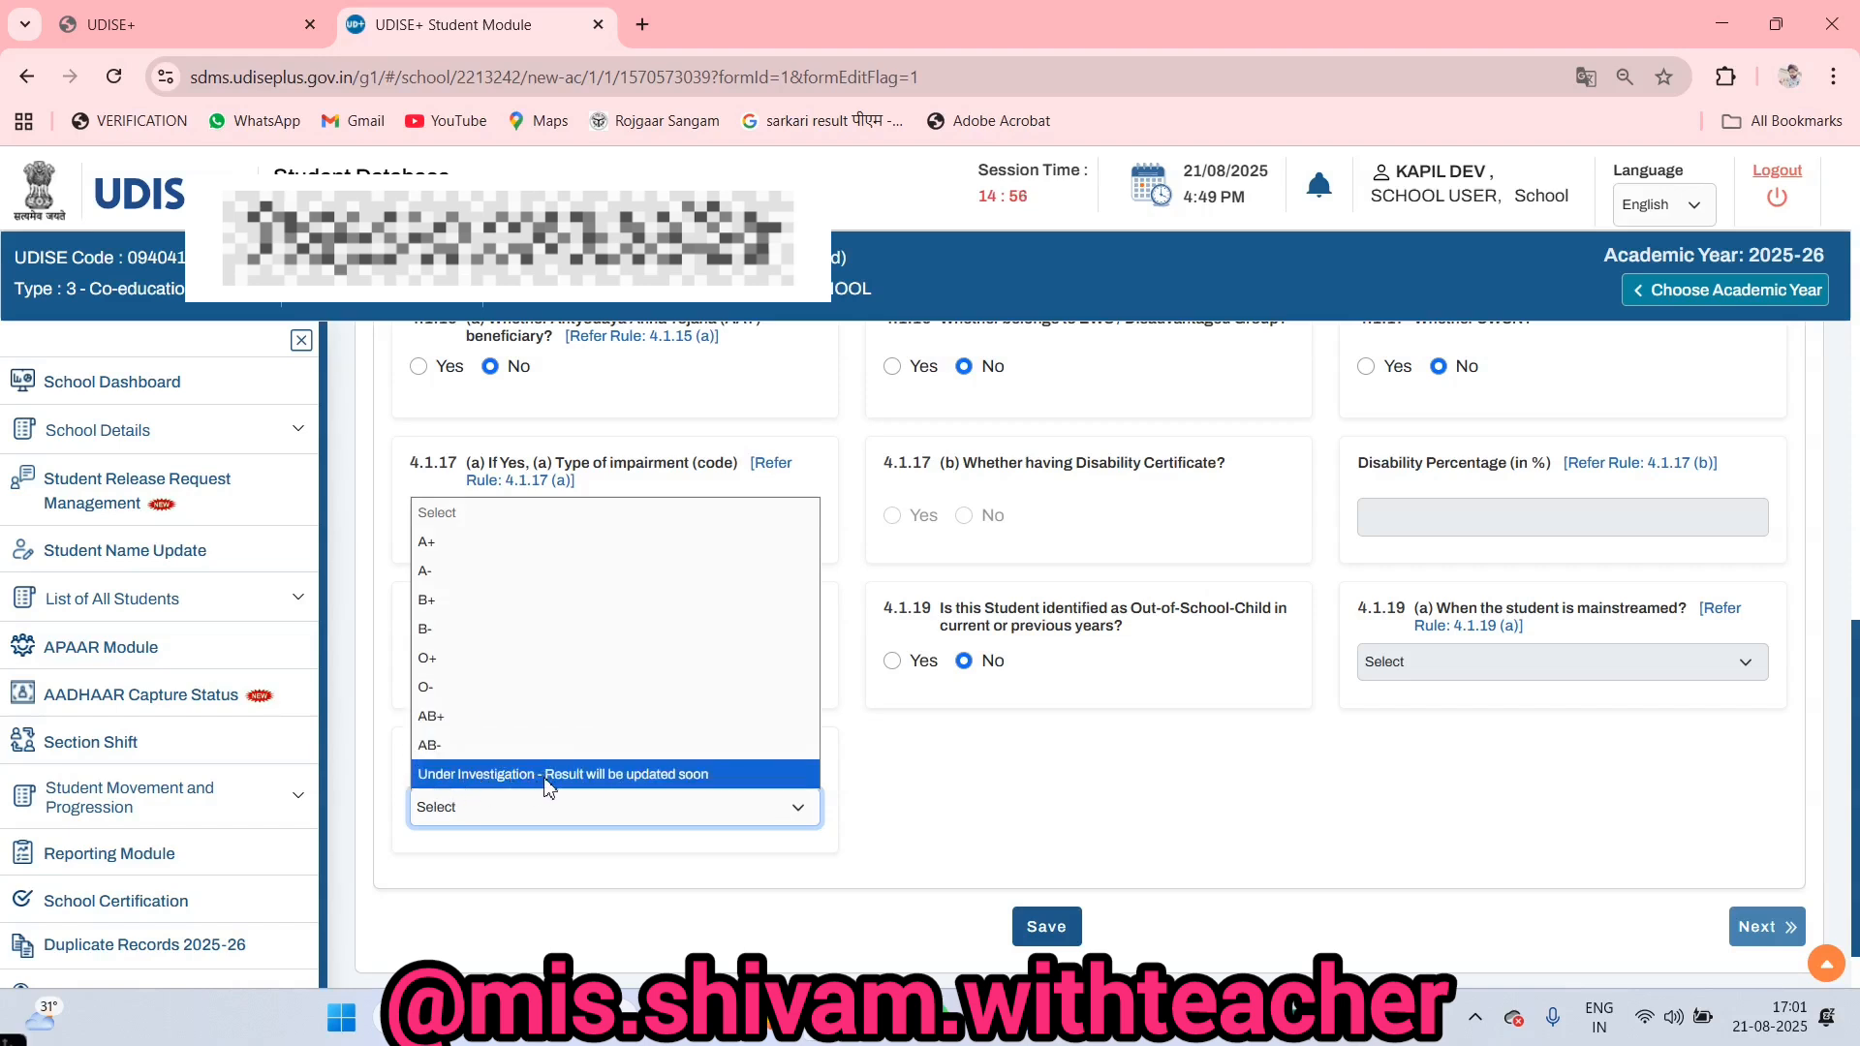
click(675, 775)
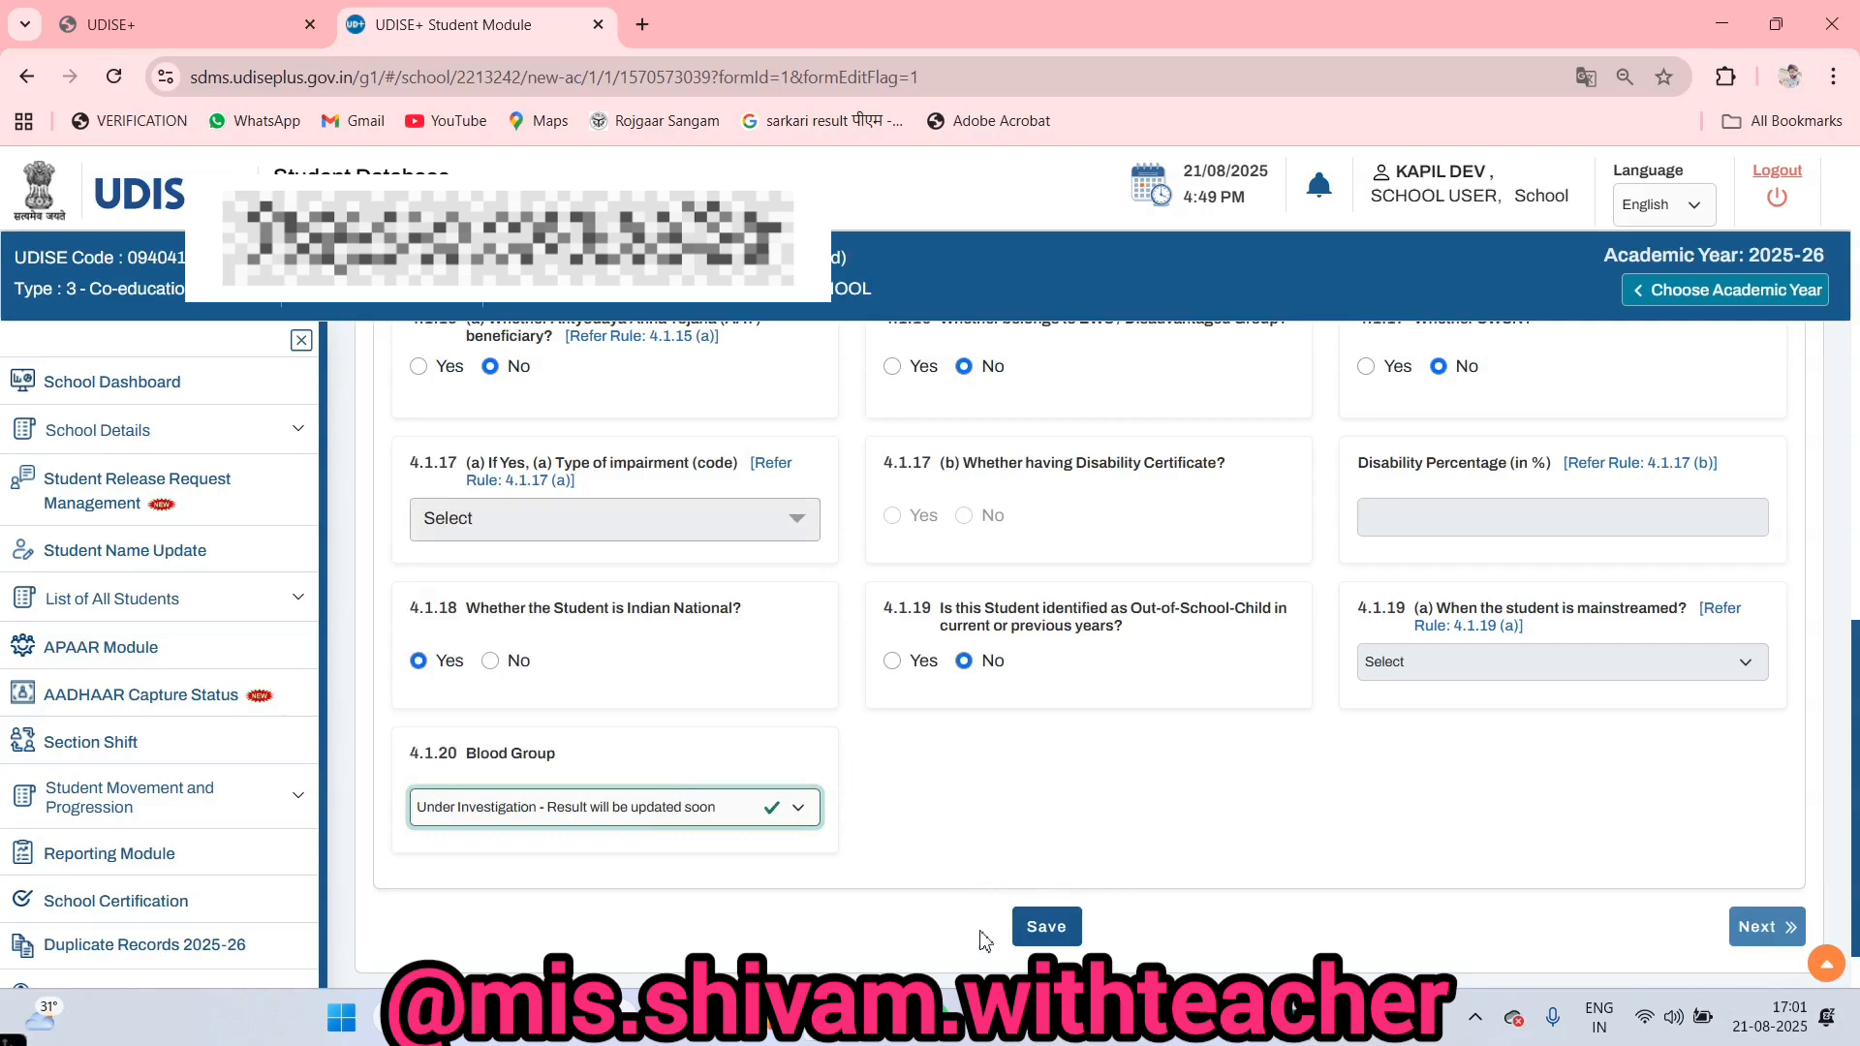
- Save the General Profile and continue to the Enrolment Profile
click(1048, 923)
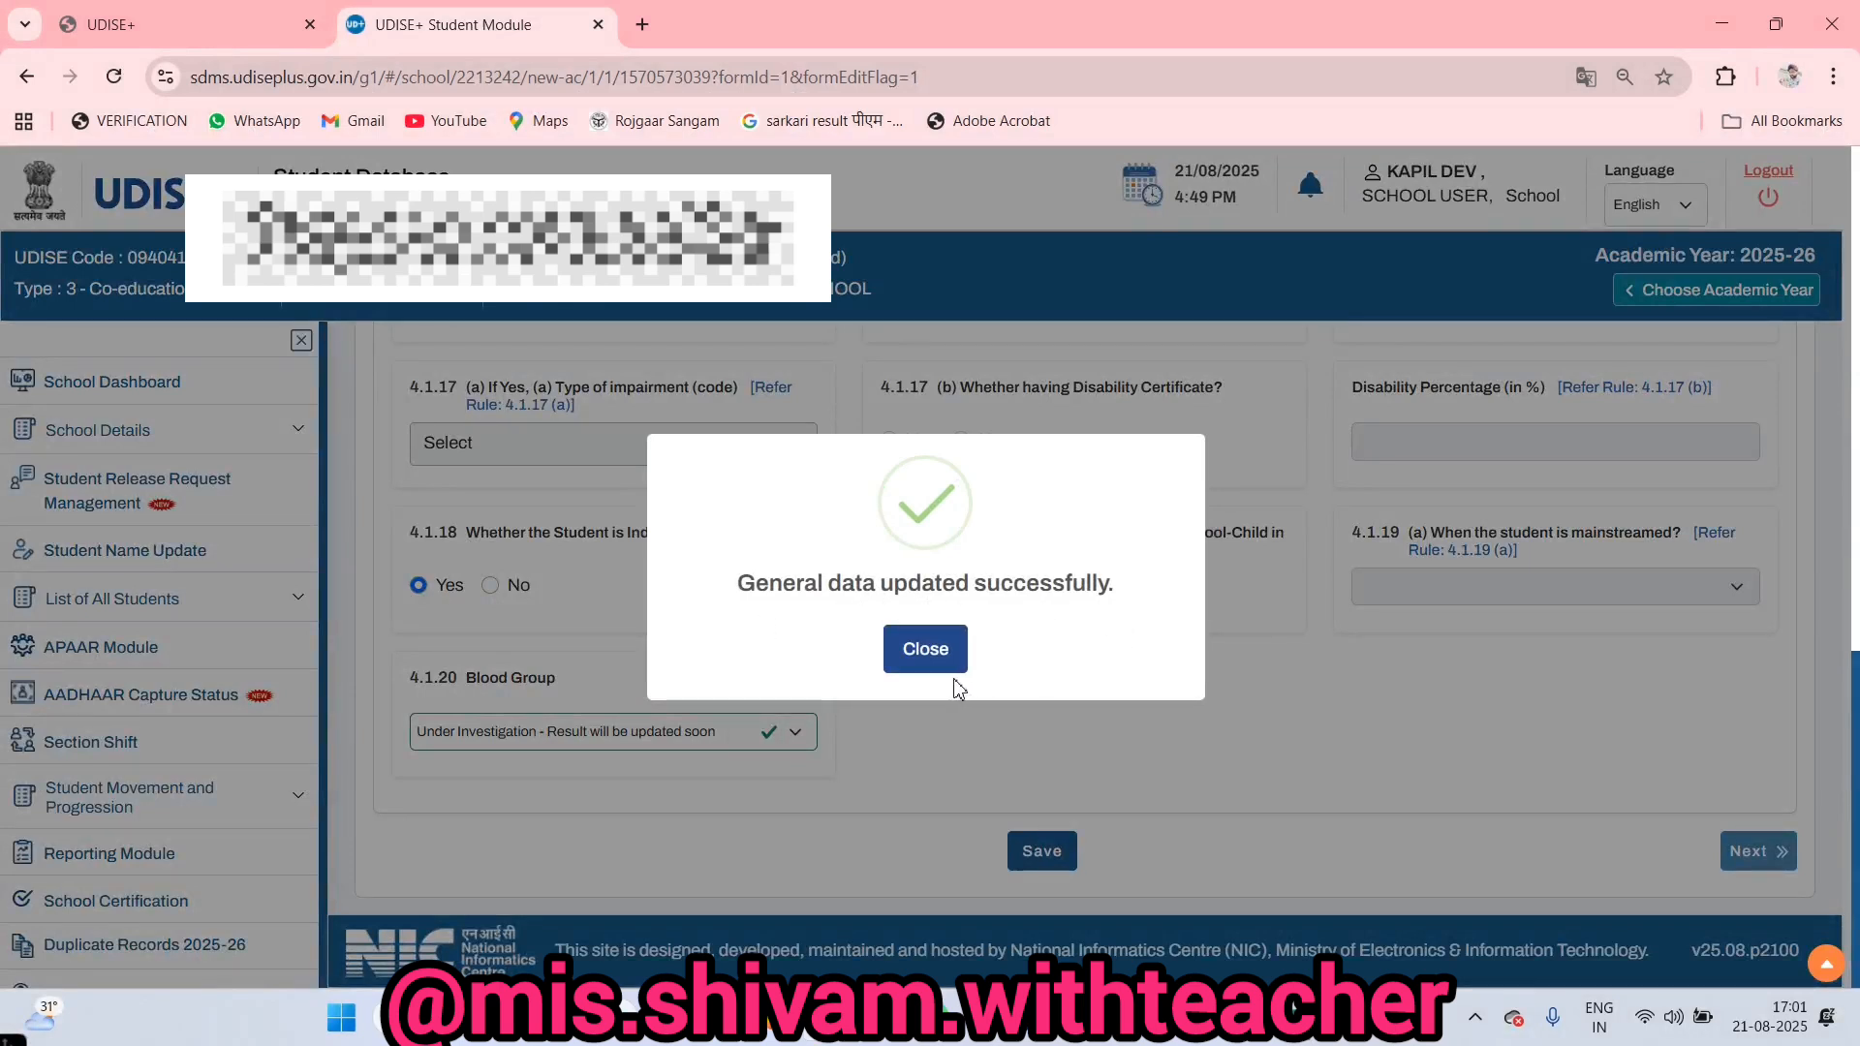
click(927, 649)
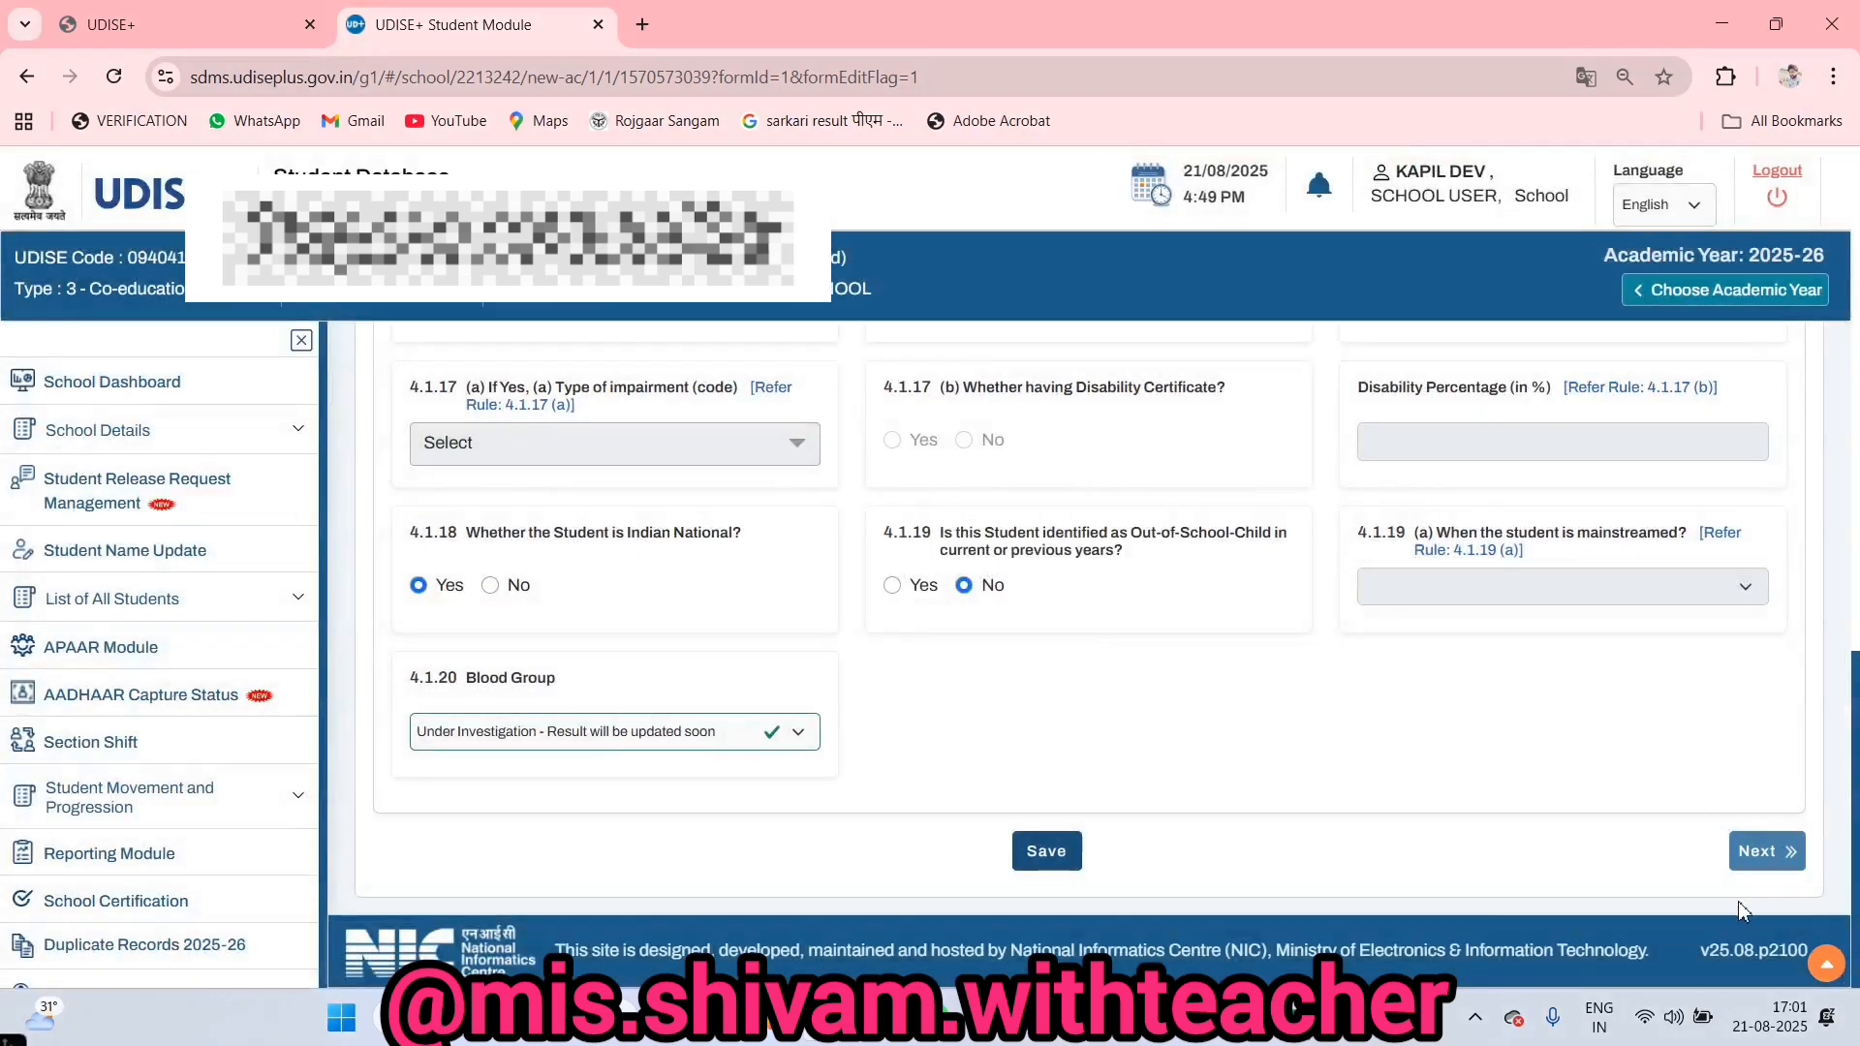
click(1756, 853)
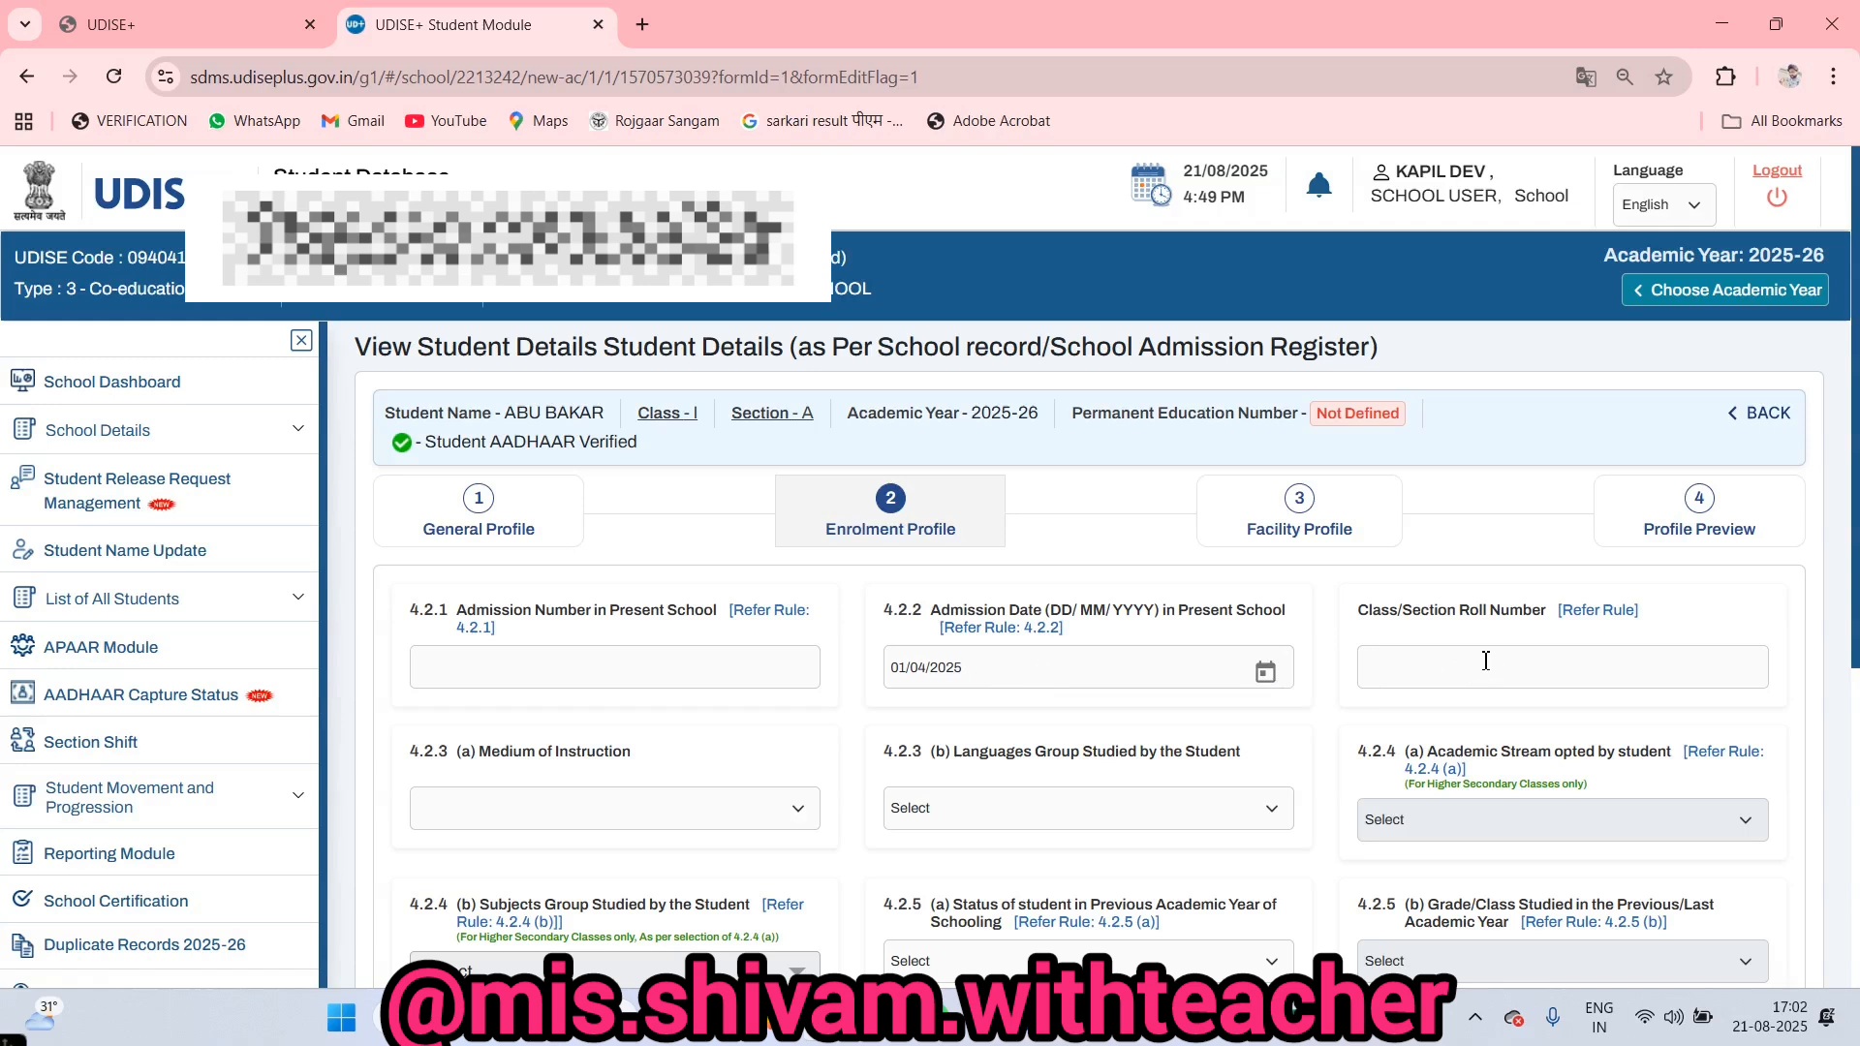
- Set Medium of Instruction to 4-Hindi, Languages Group to Hindi_English_Sanskrit, and the previous academic year's schooling status to 4-None/Not Studying
scroll(1486, 660, down, 2)
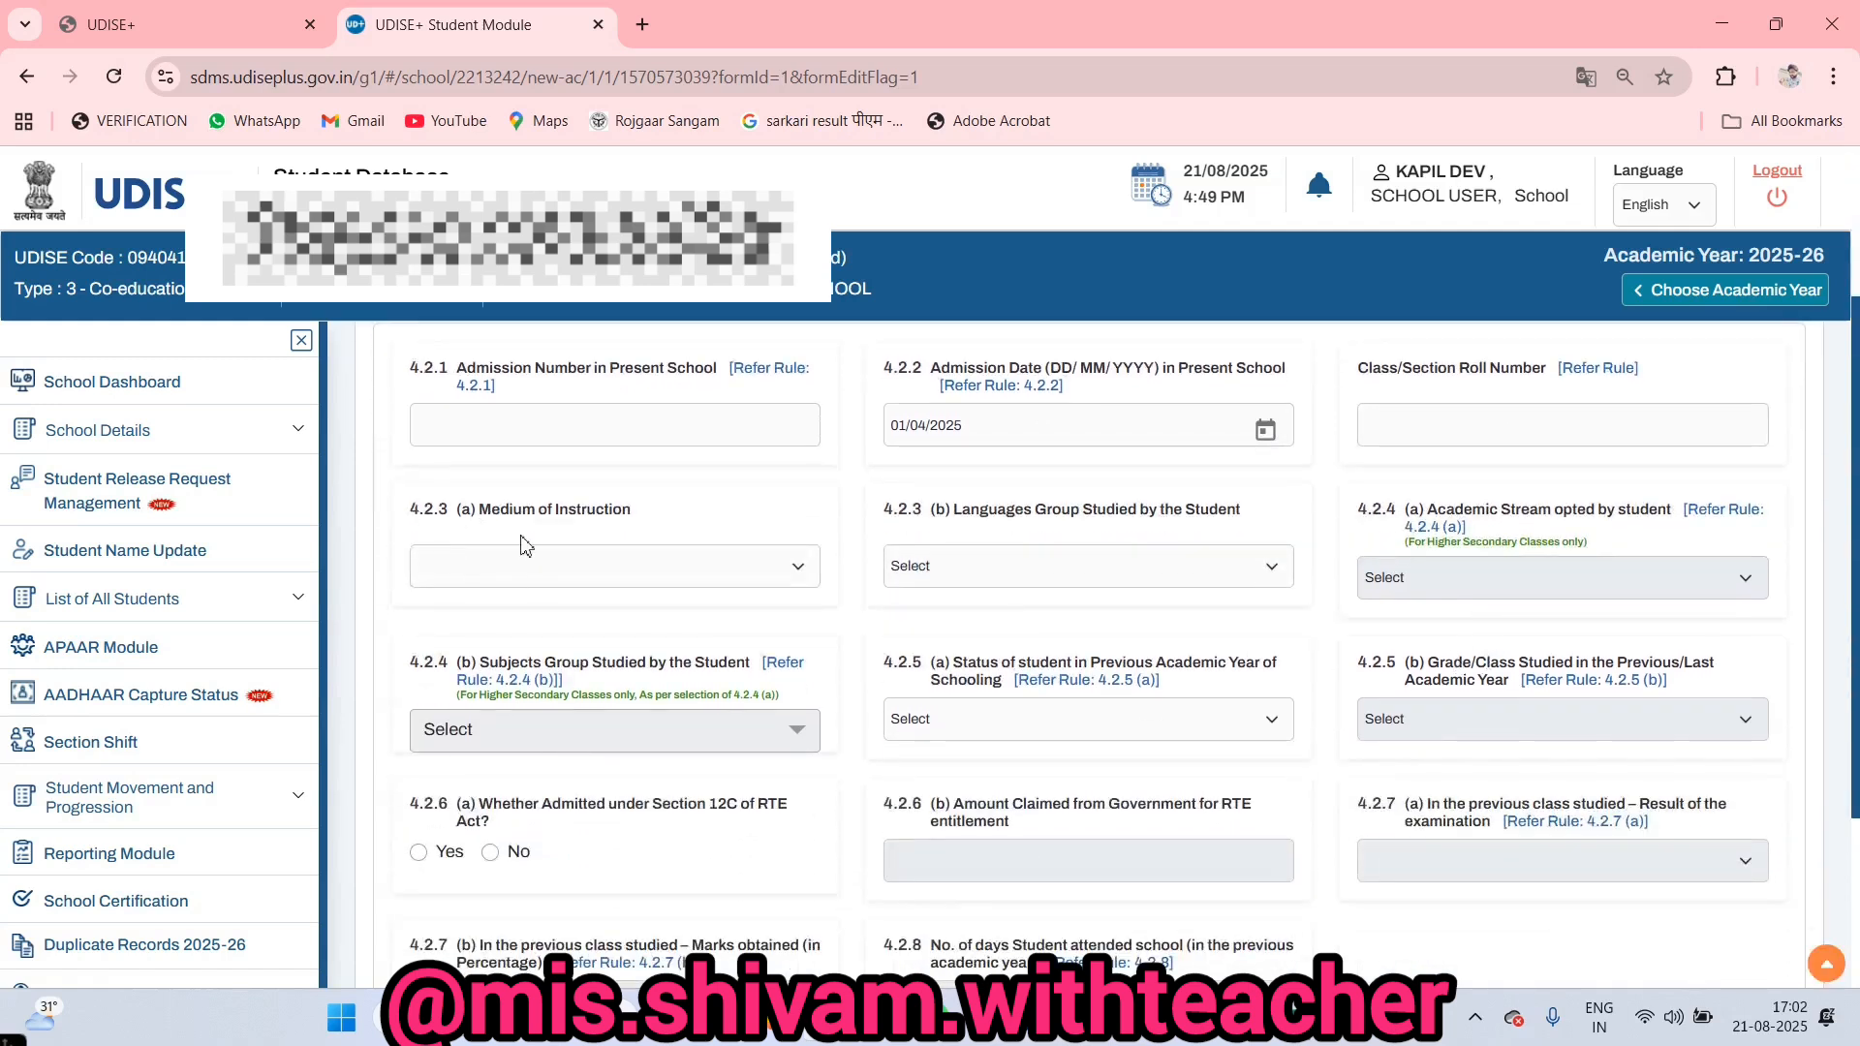
click(593, 571)
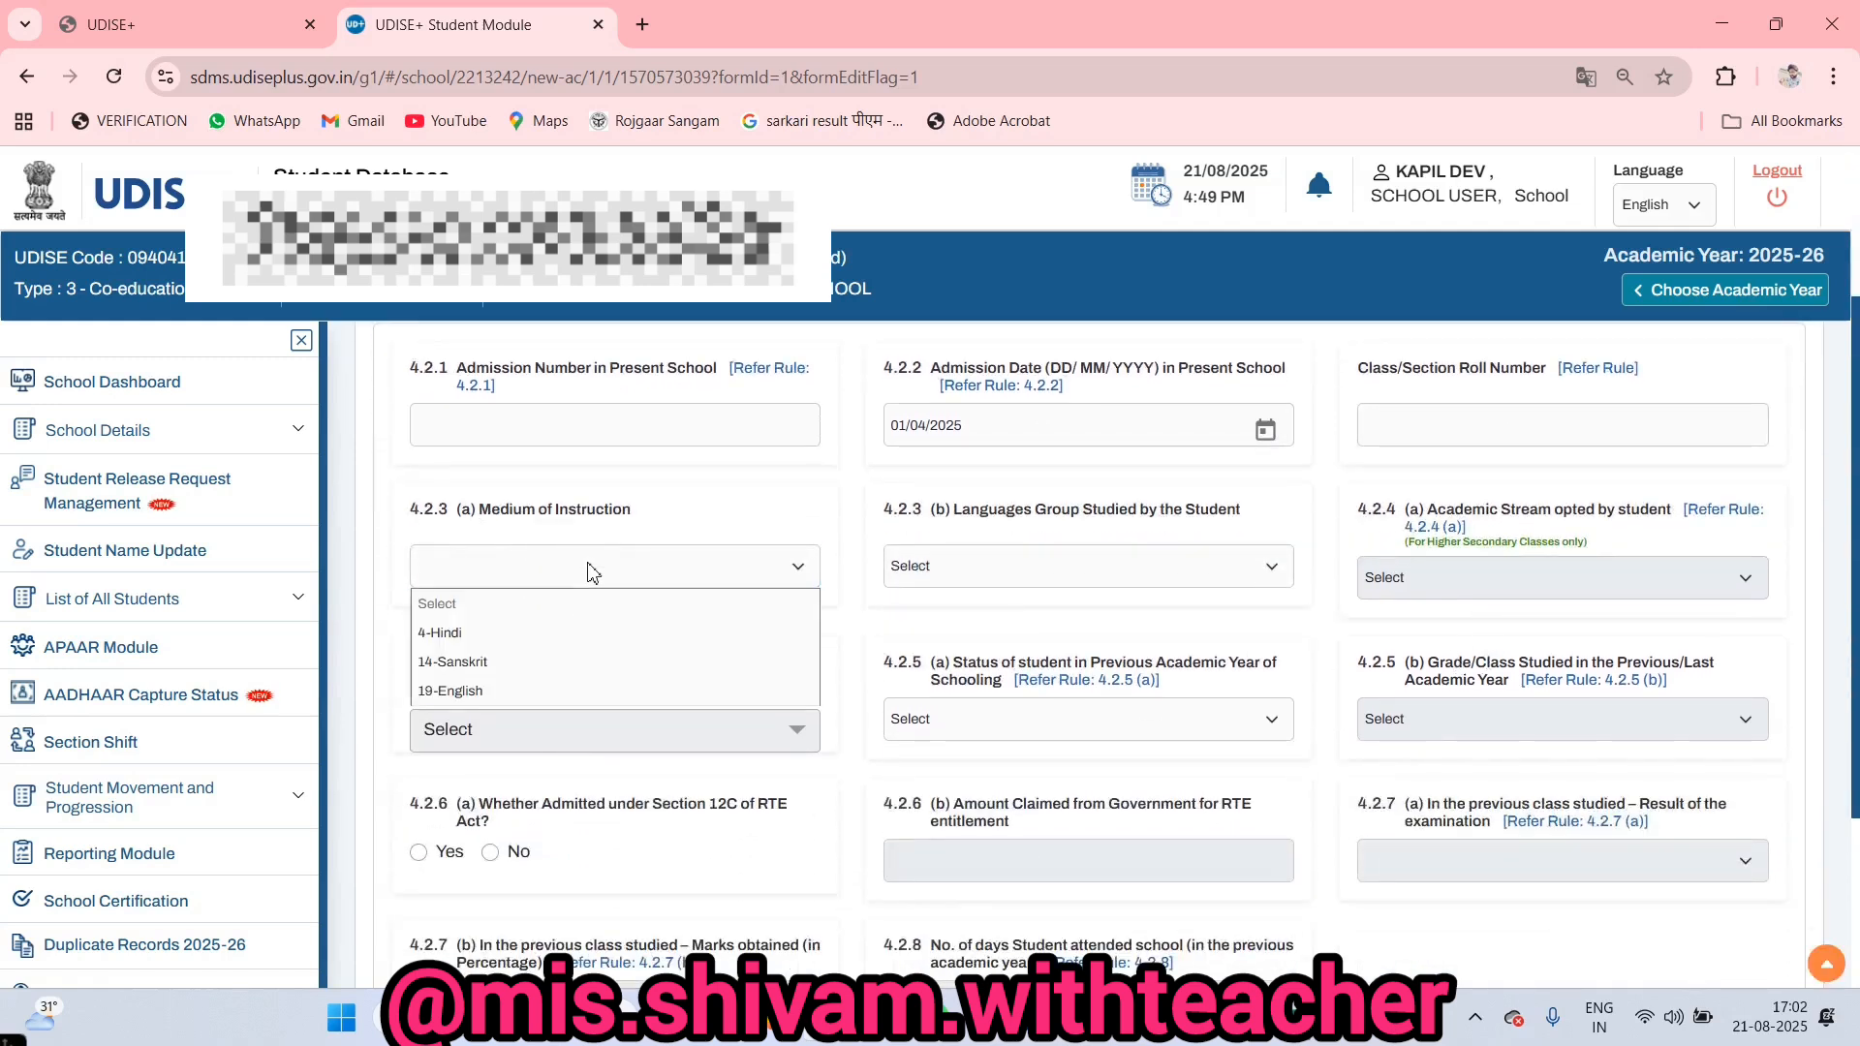
click(459, 649)
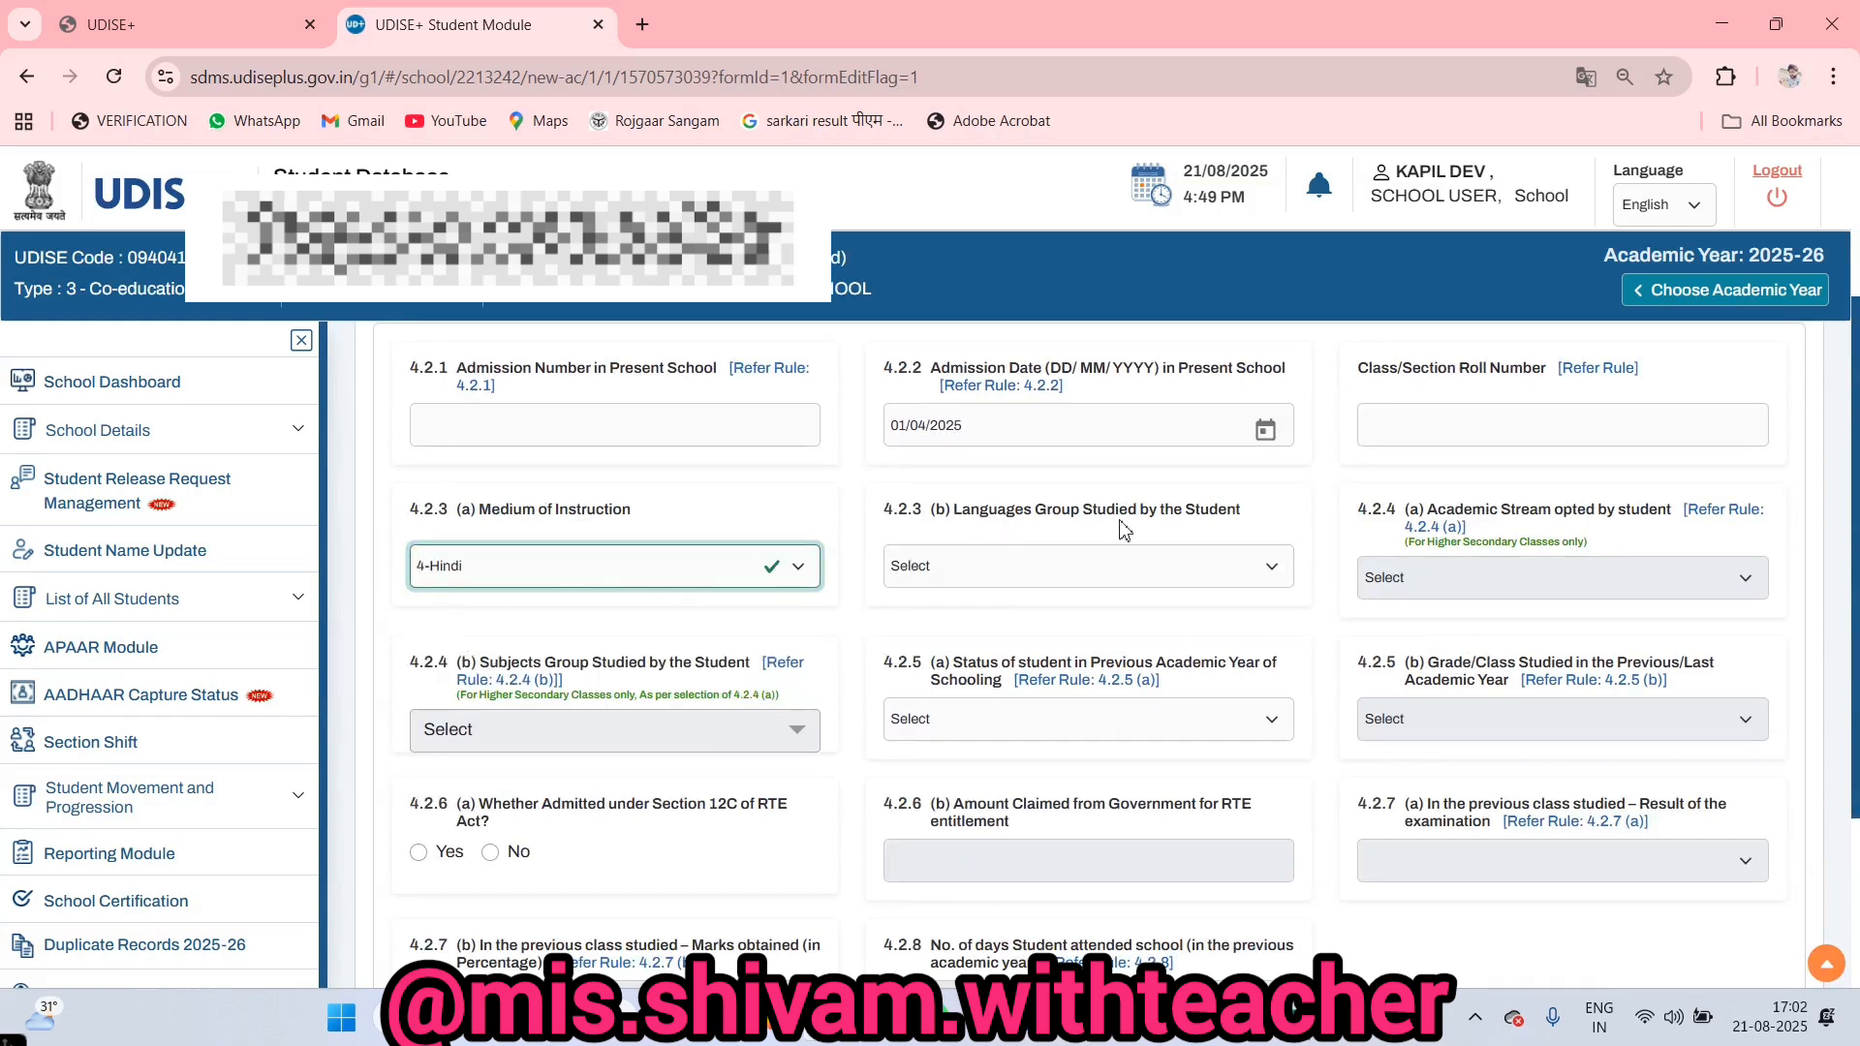
click(914, 574)
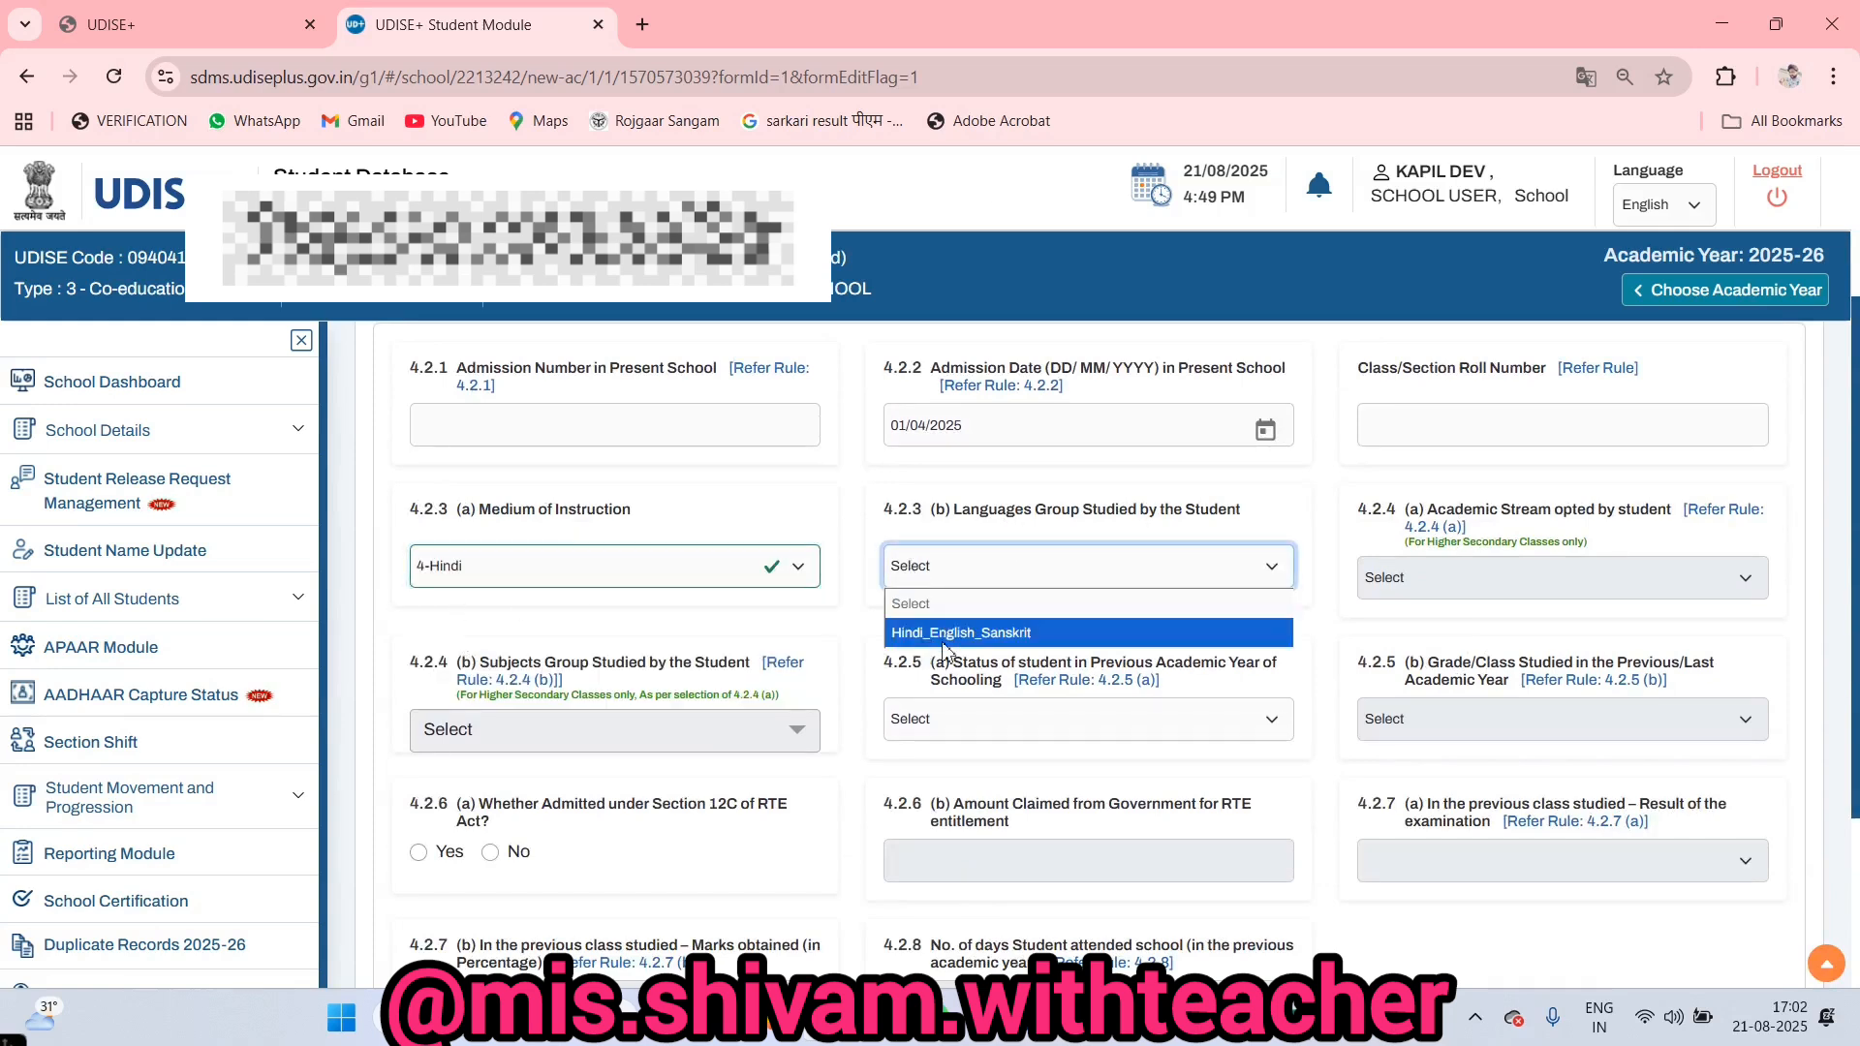
click(1064, 634)
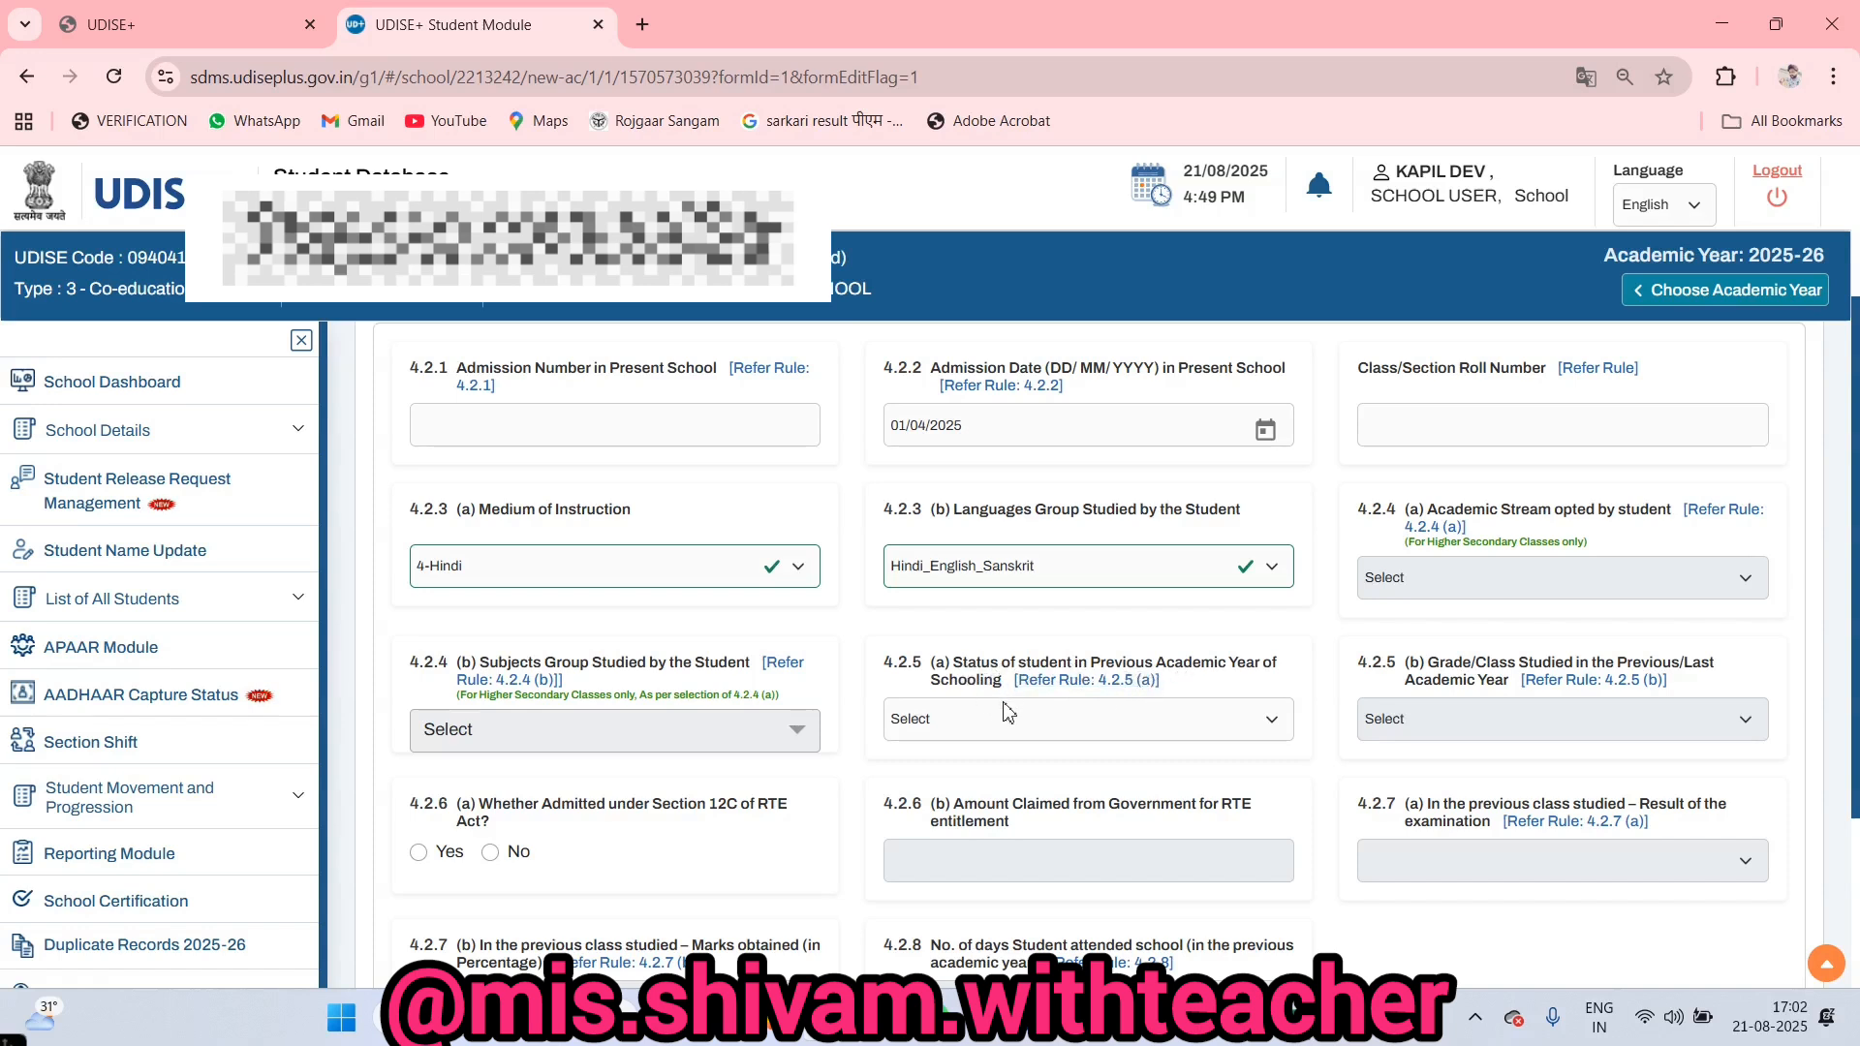
click(938, 736)
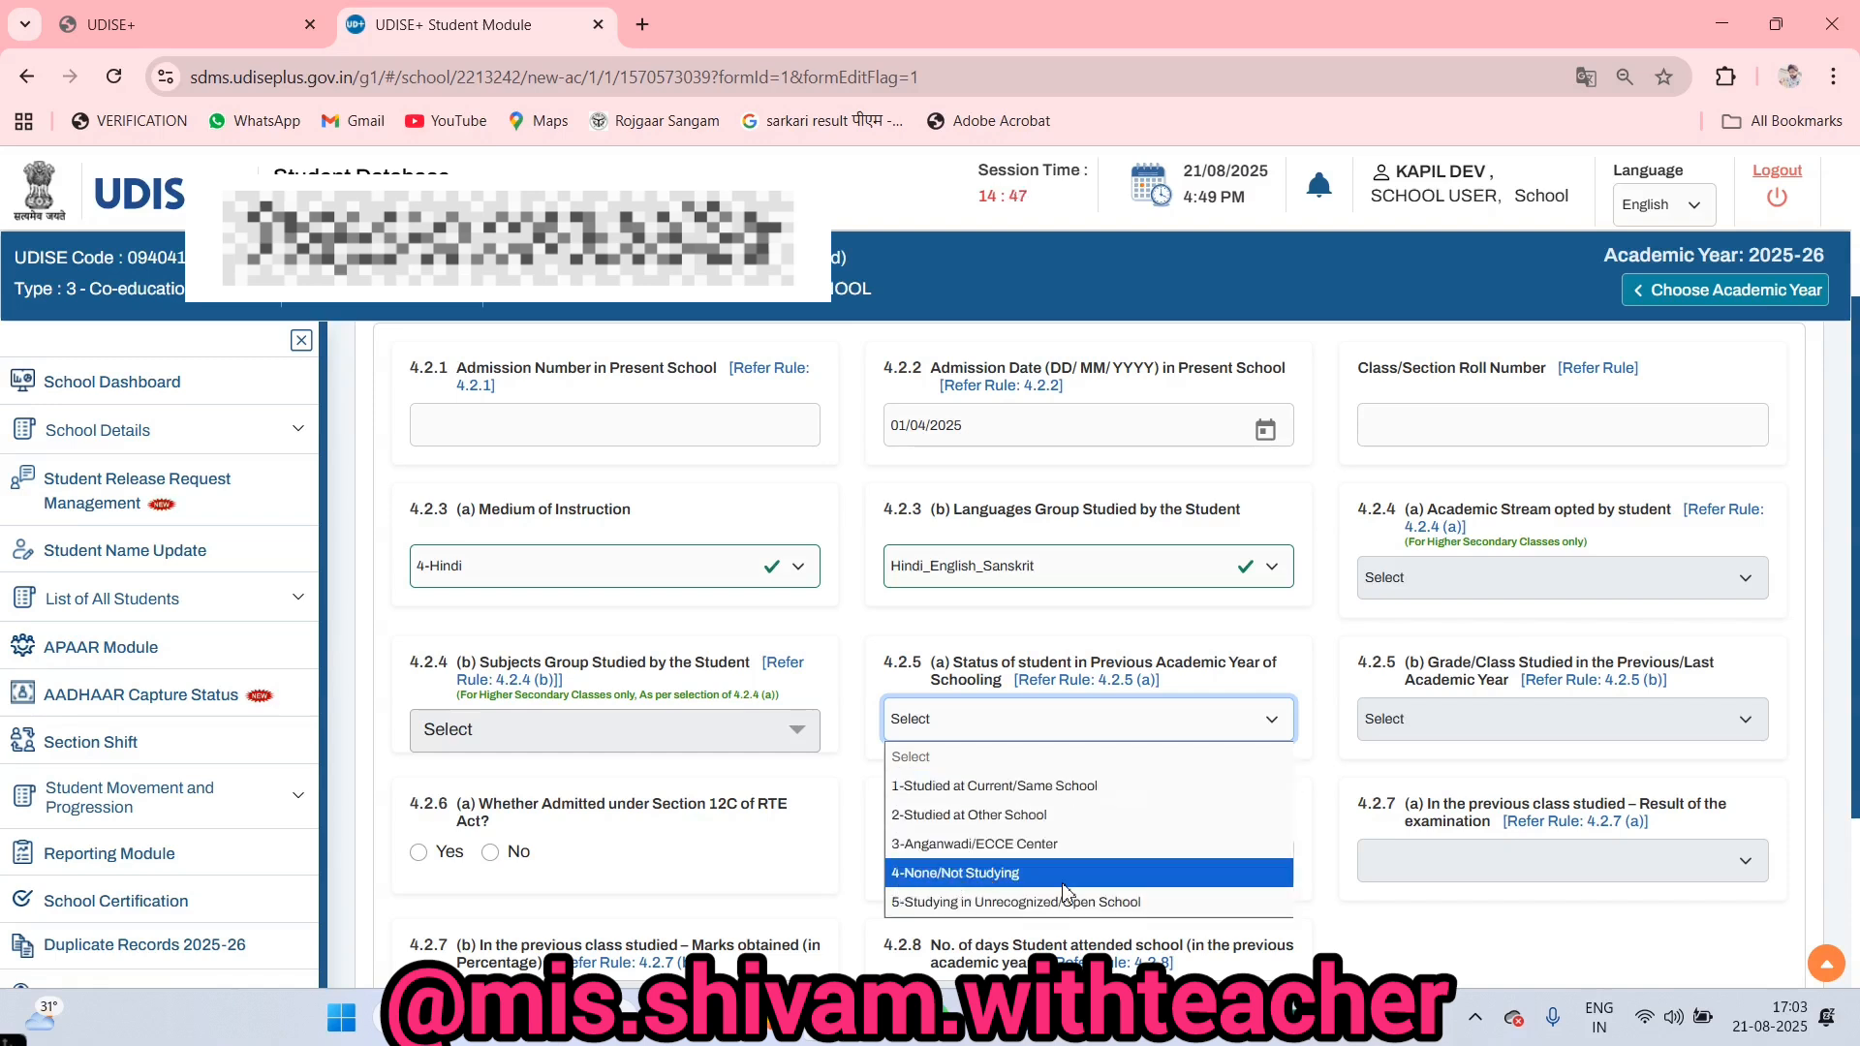
click(938, 875)
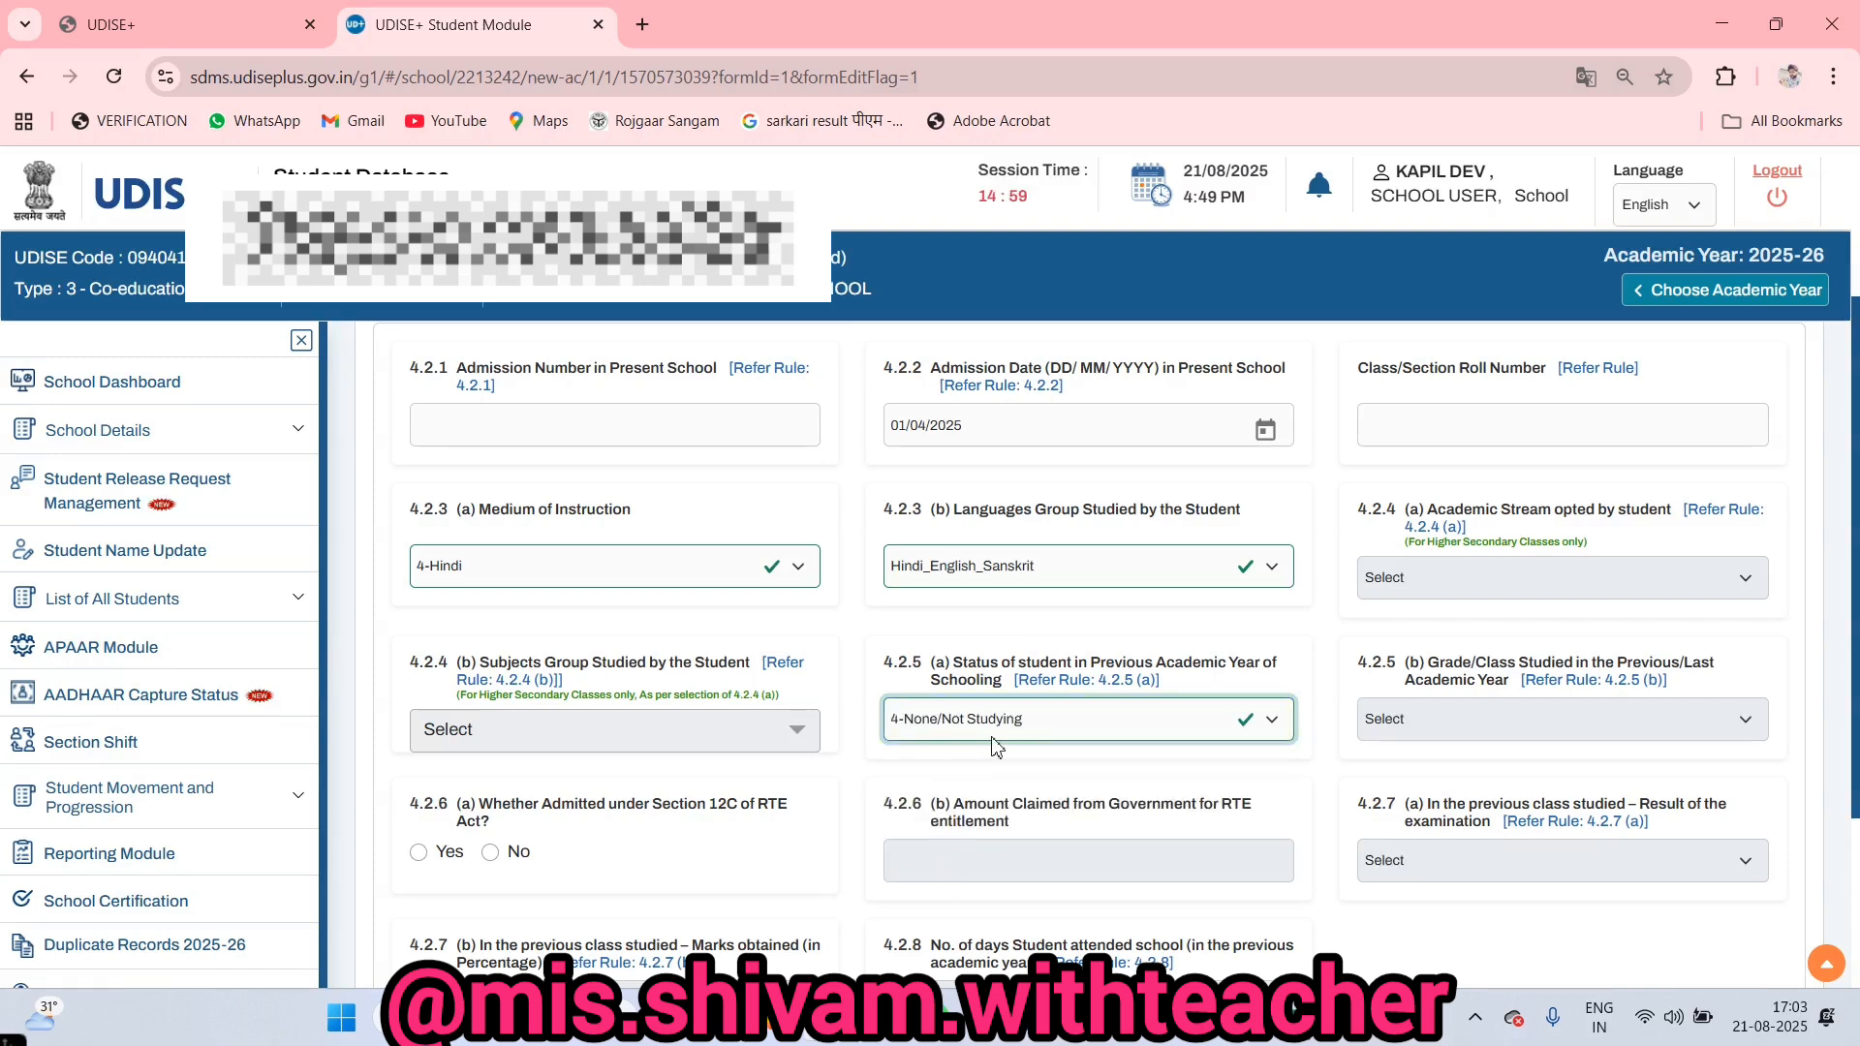
- Switch the previous-year schooling status to 1-Studied at Current/Same School, view the previous grade options, and set the status back to 4-None/Not Studying
scroll(1414, 729, down, 1)
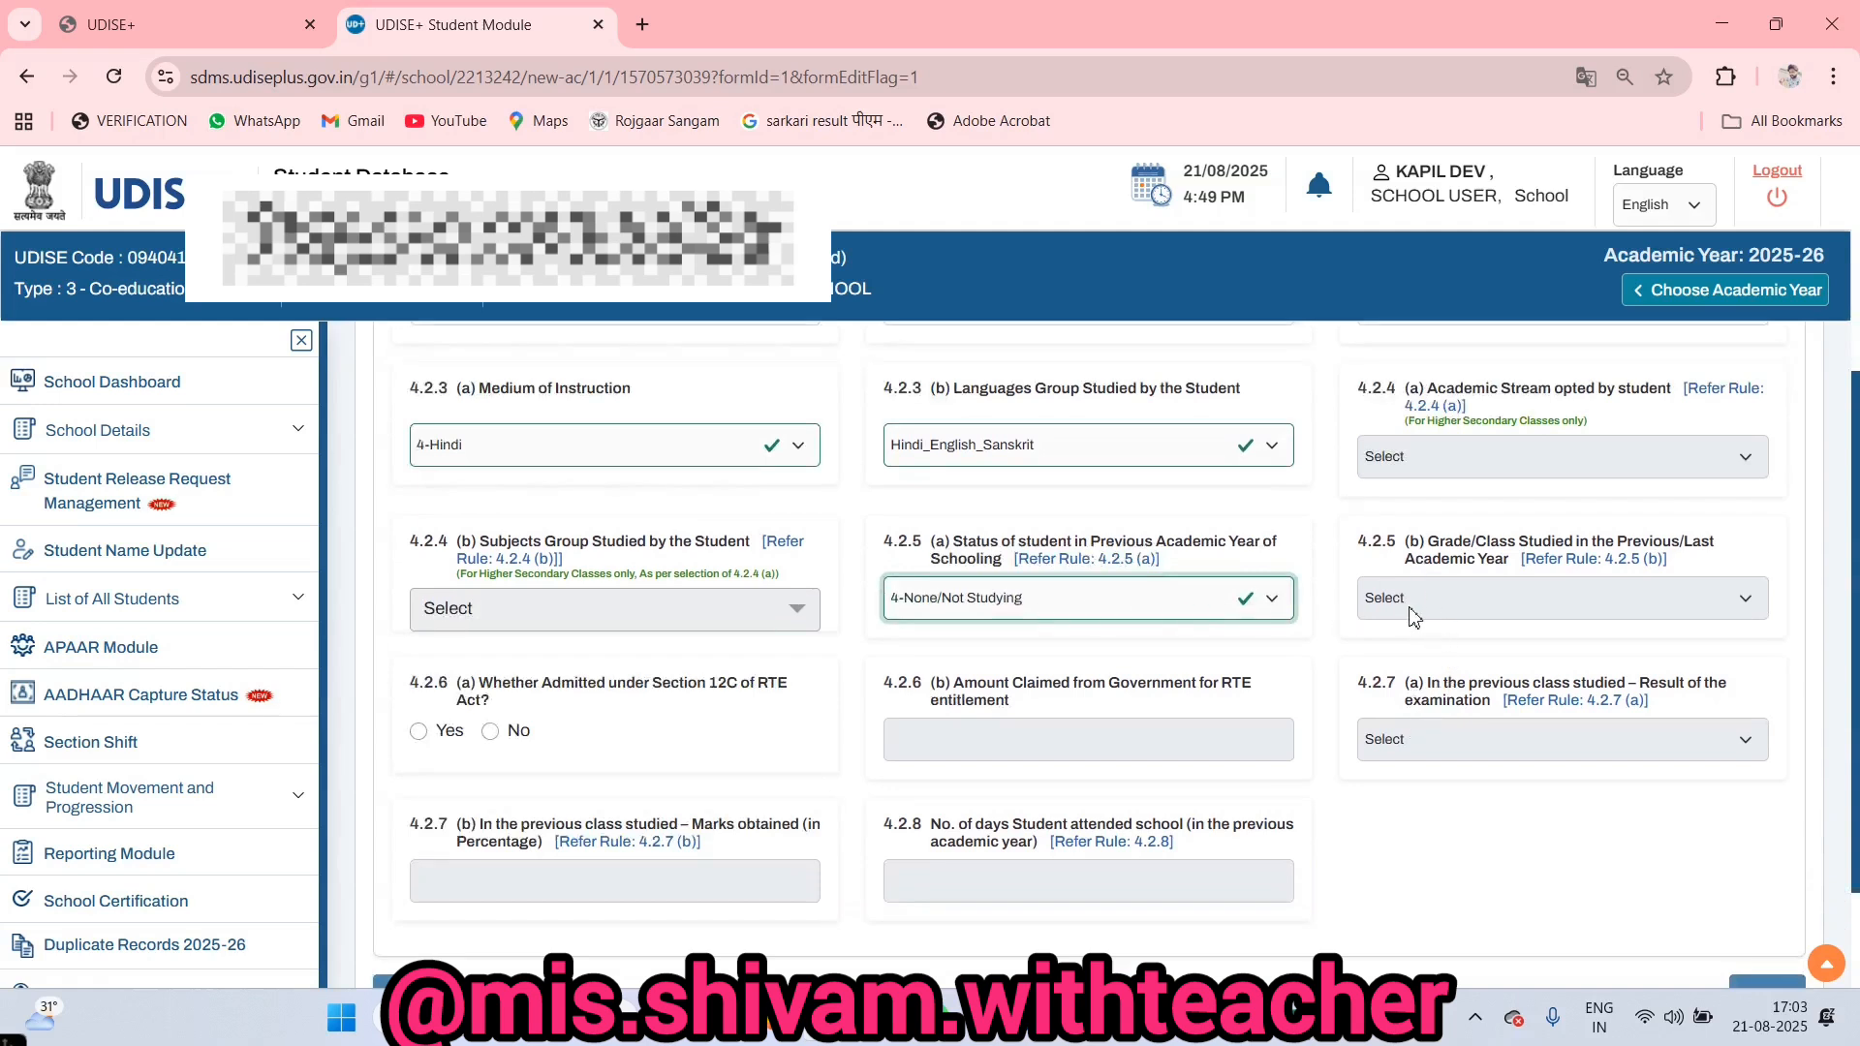
click(1137, 606)
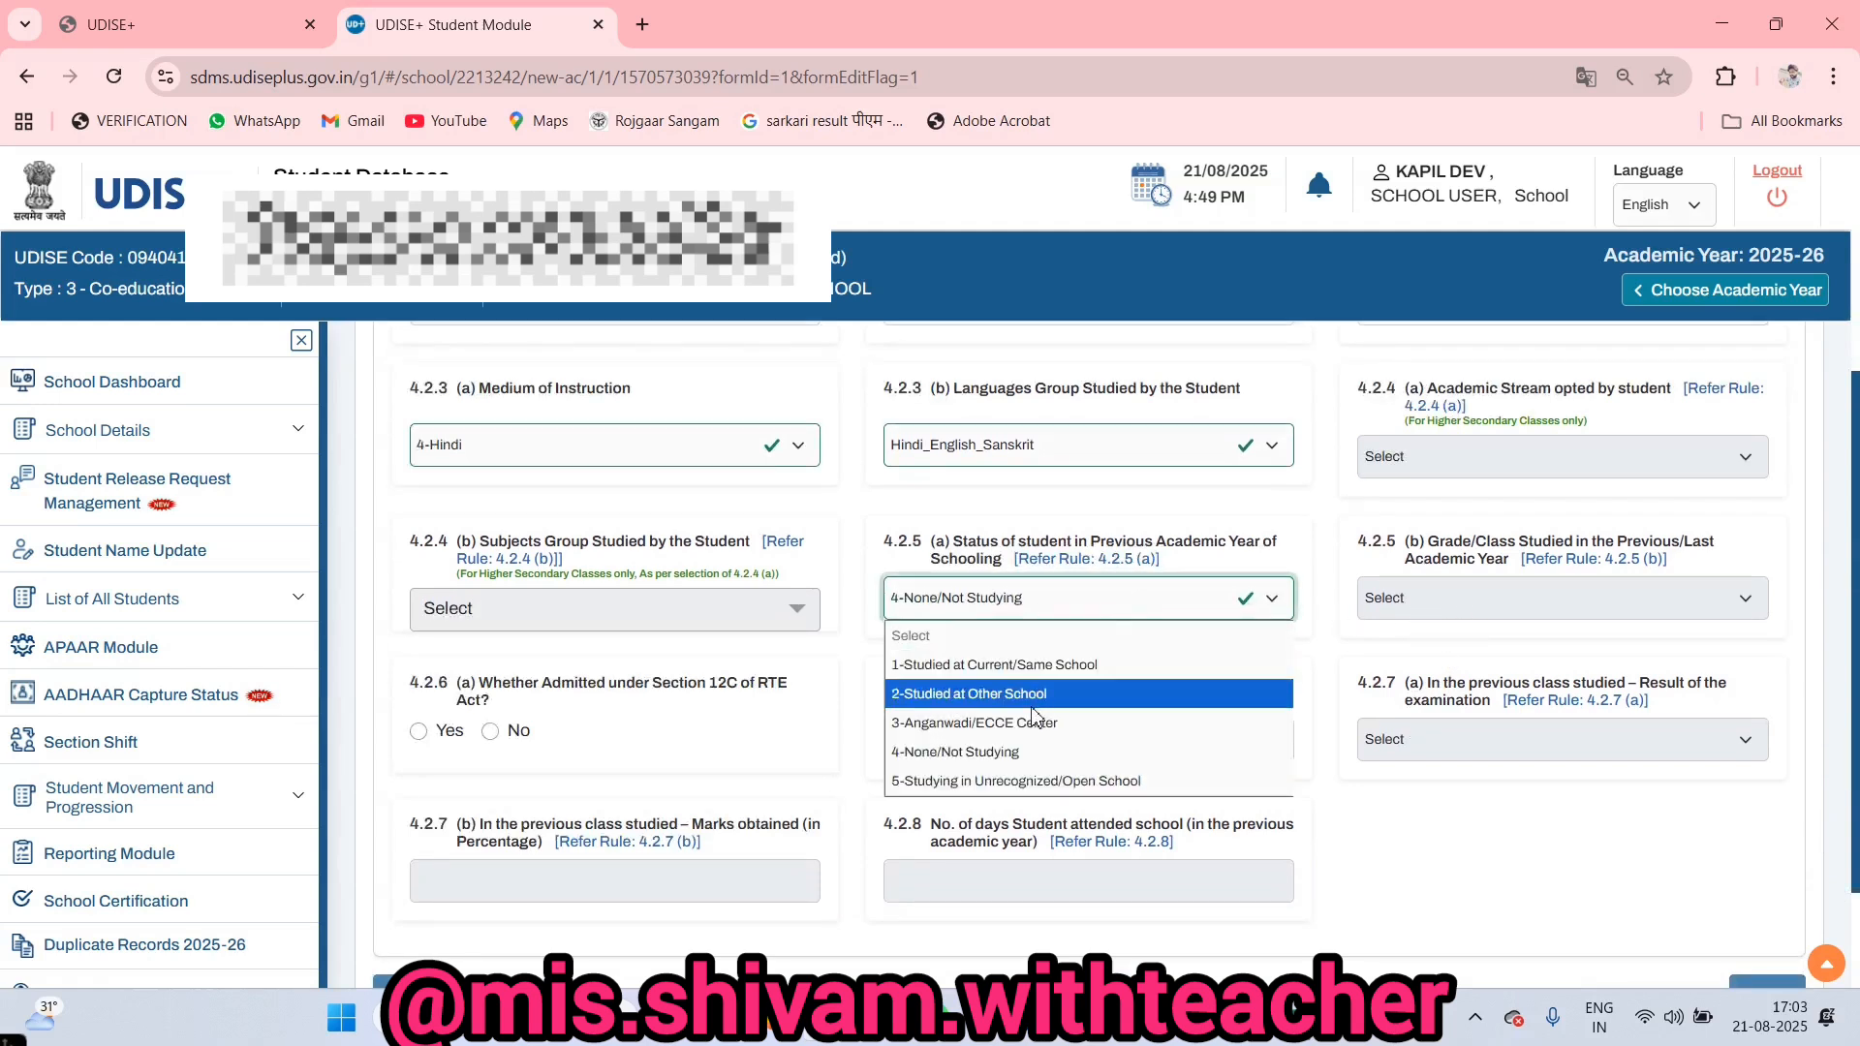
click(1017, 669)
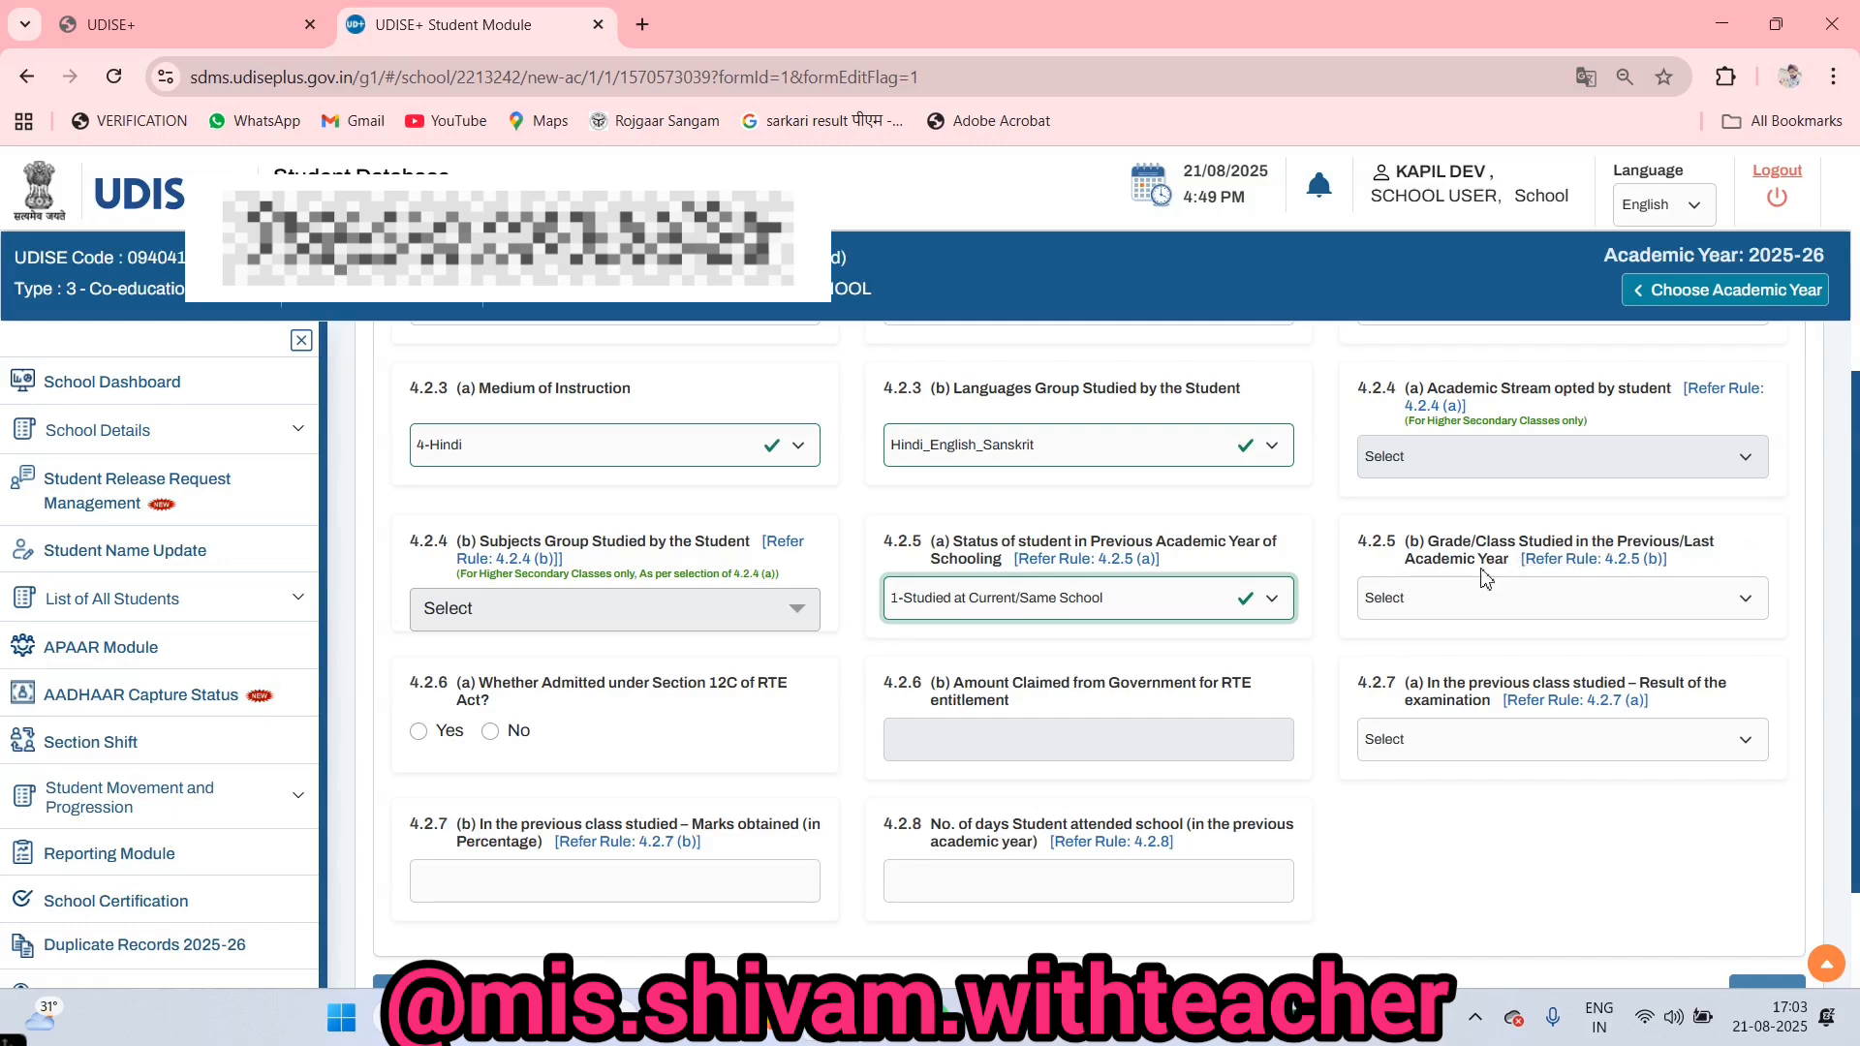
click(1417, 608)
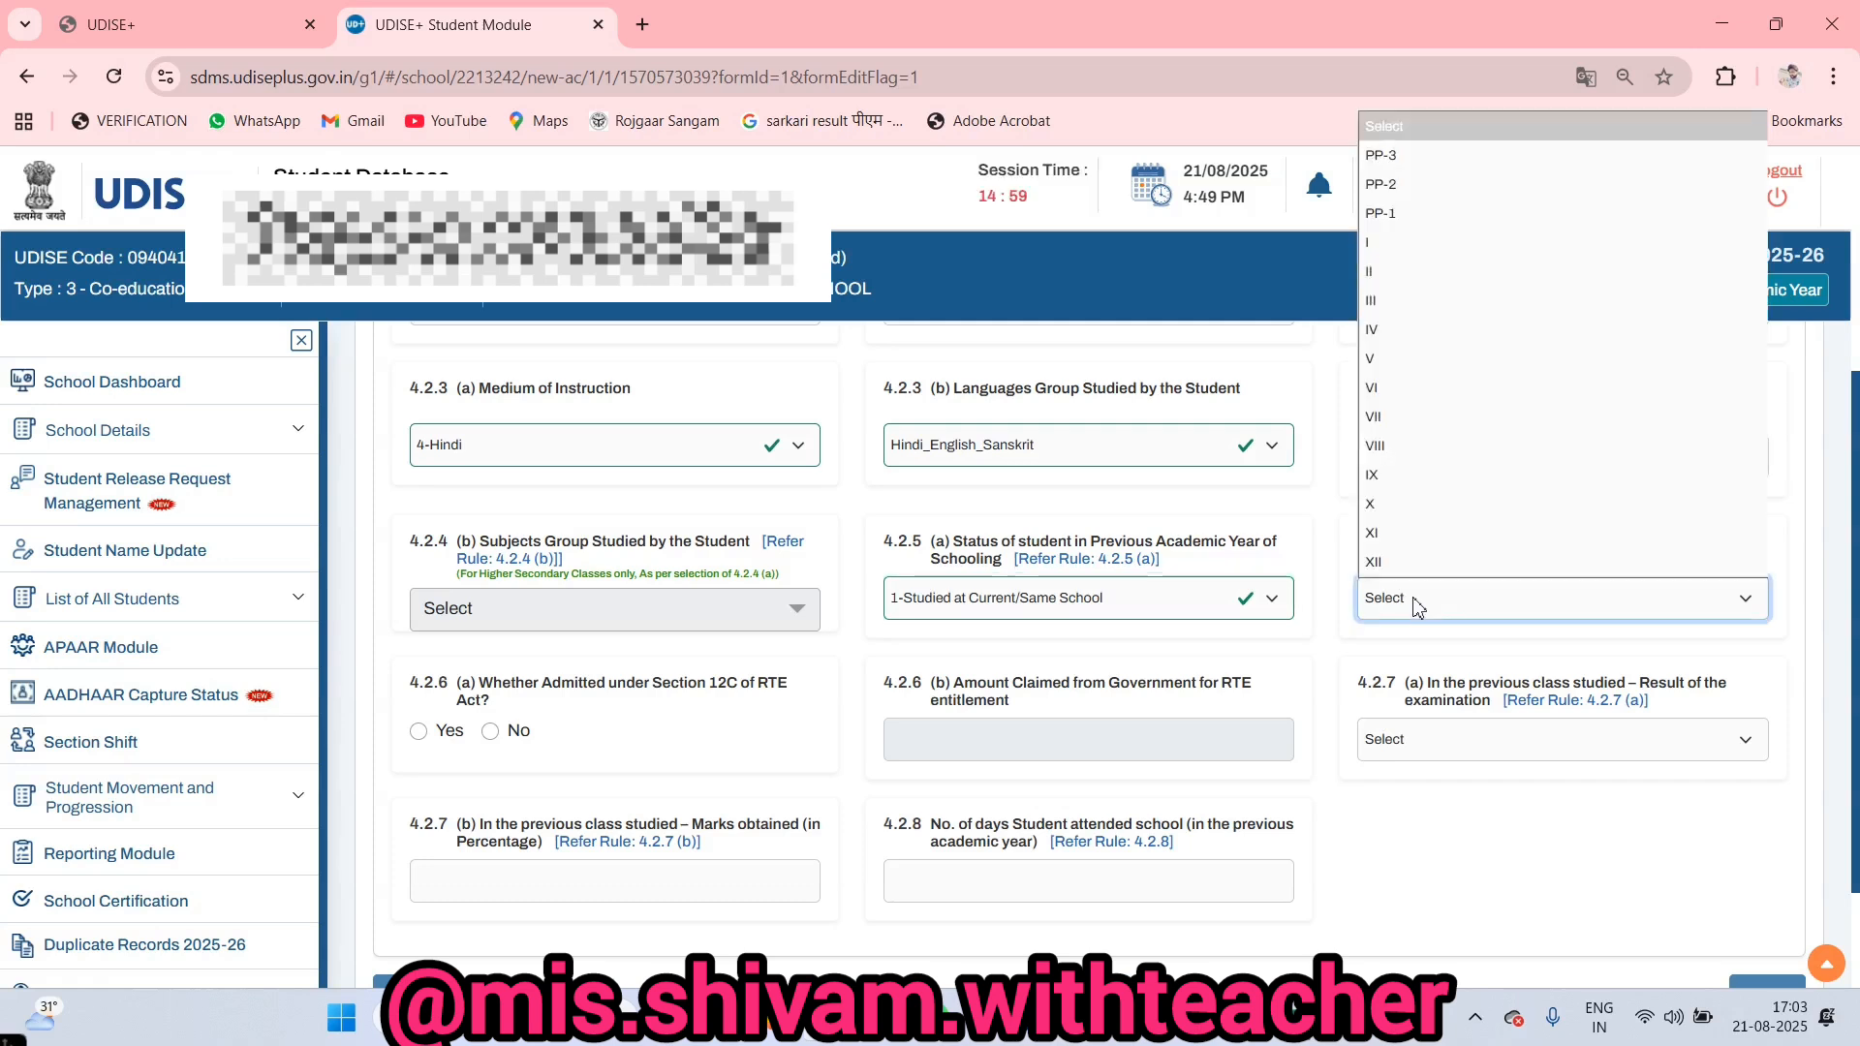
click(1315, 623)
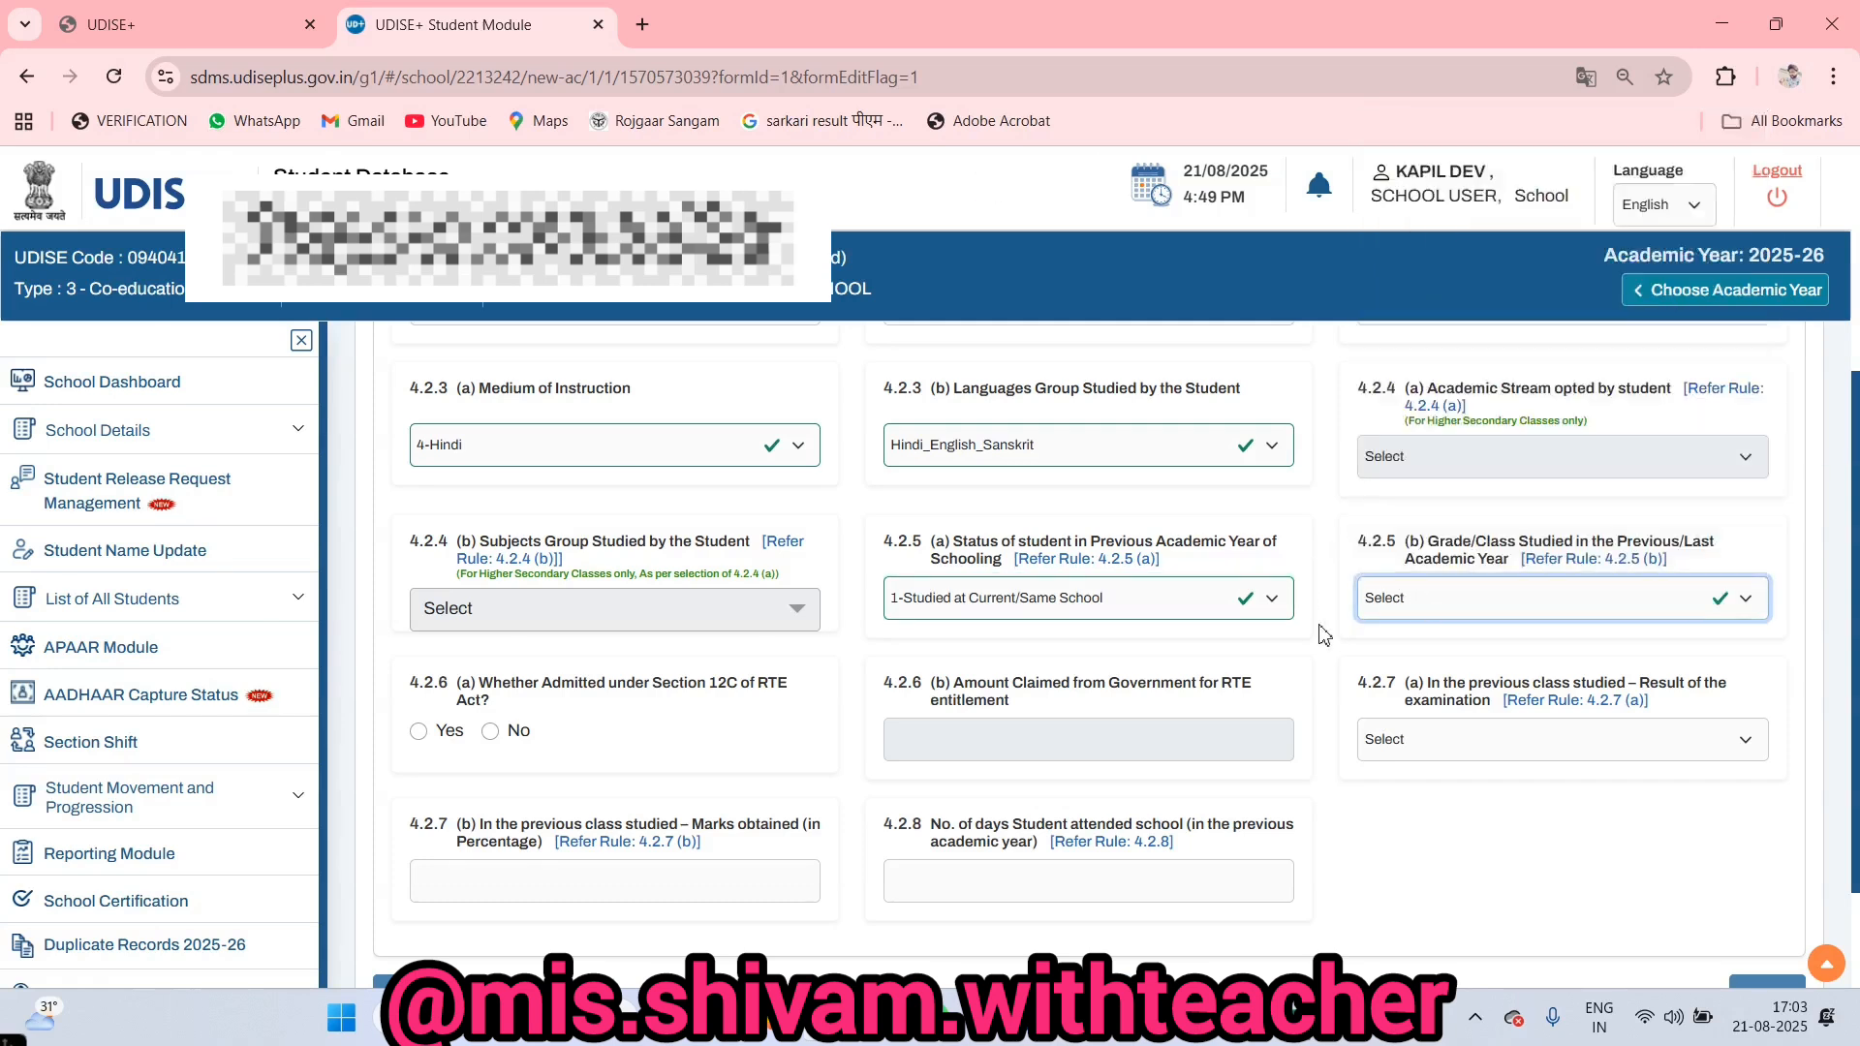
click(1096, 610)
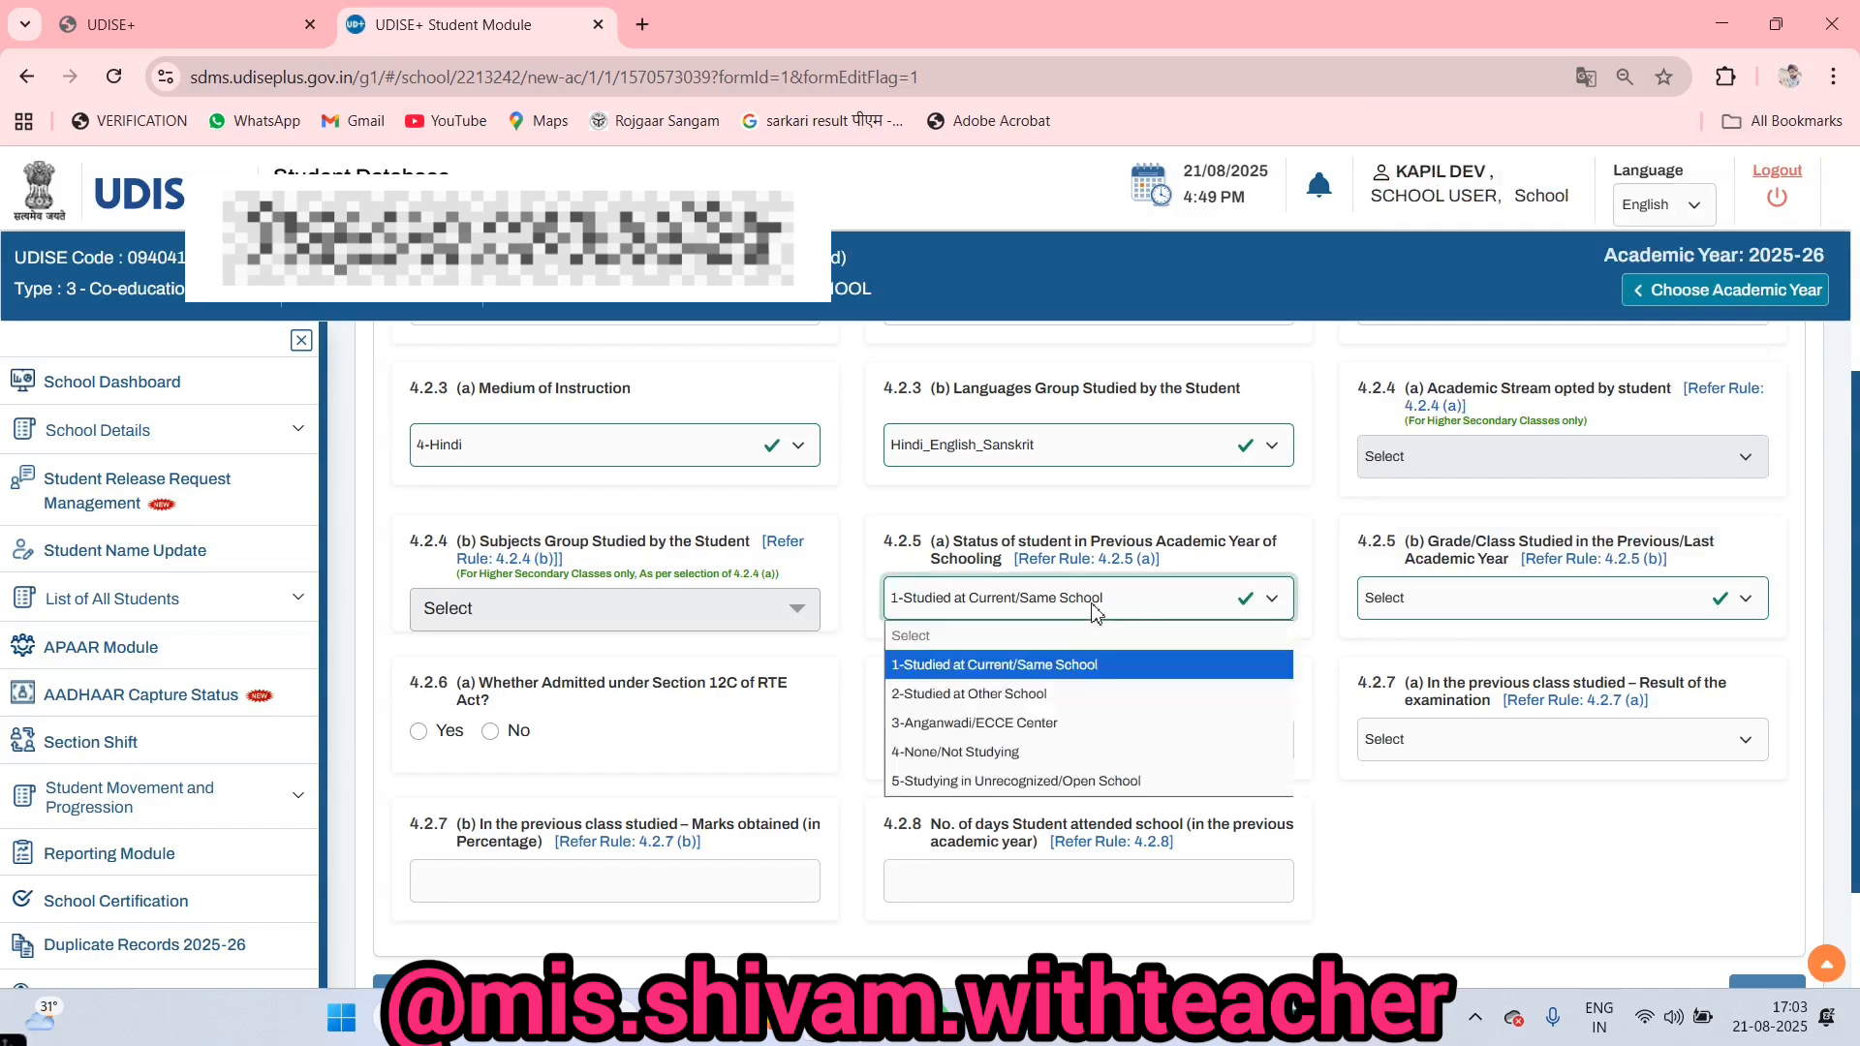
click(1012, 750)
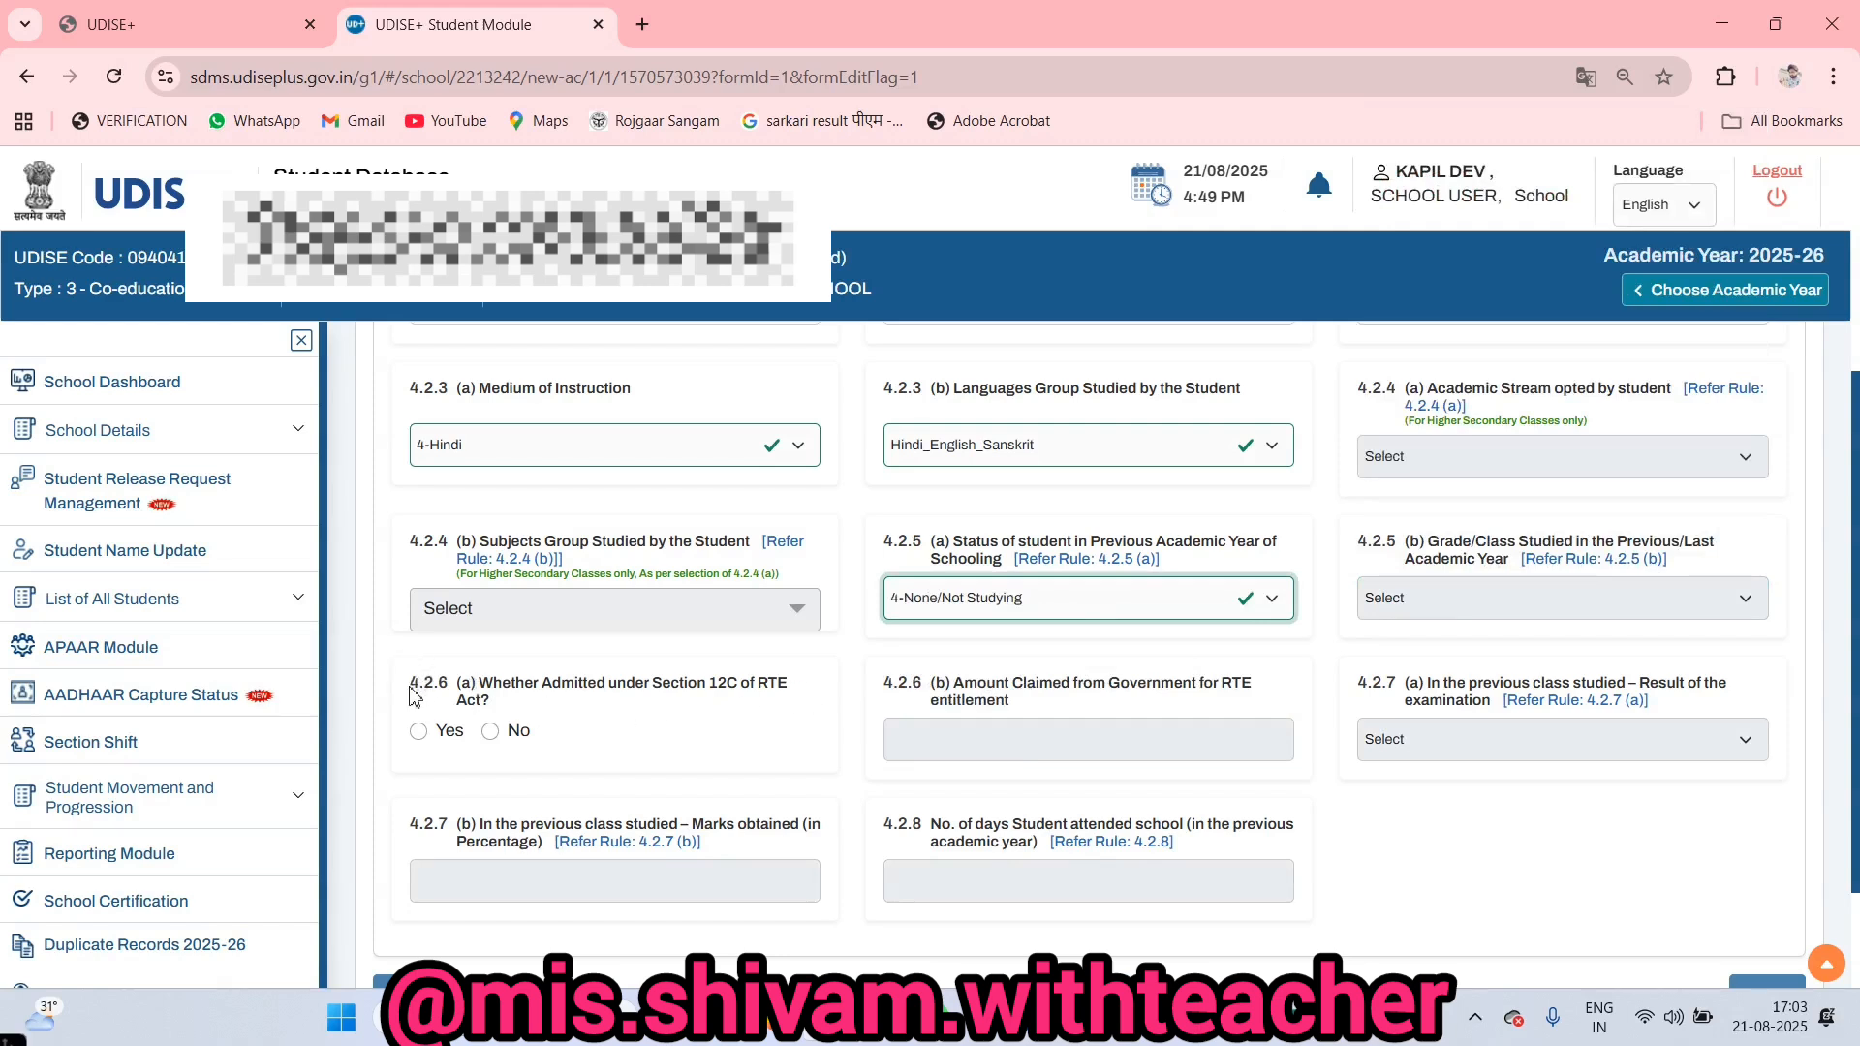
- Answer No for whether the student was admitted under Section 12C of the RTE Act
drag(412, 689, 449, 688)
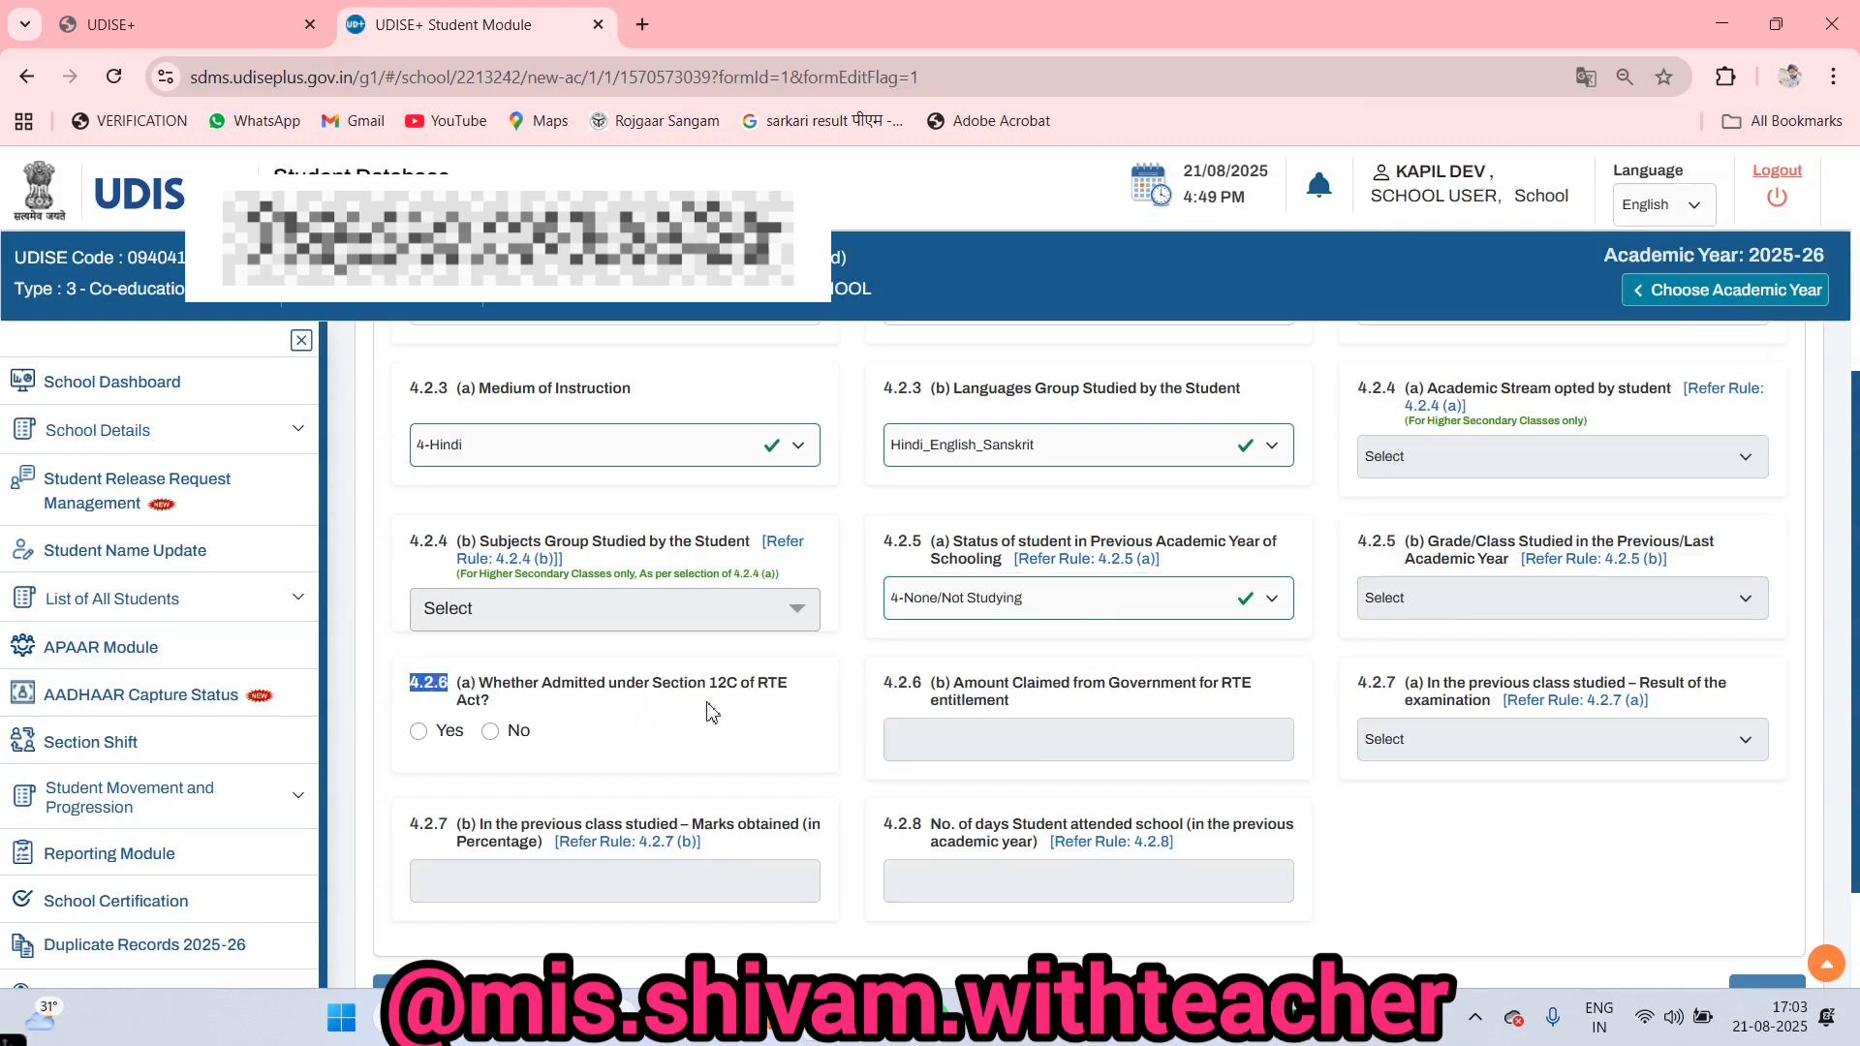
click(659, 715)
click(420, 732)
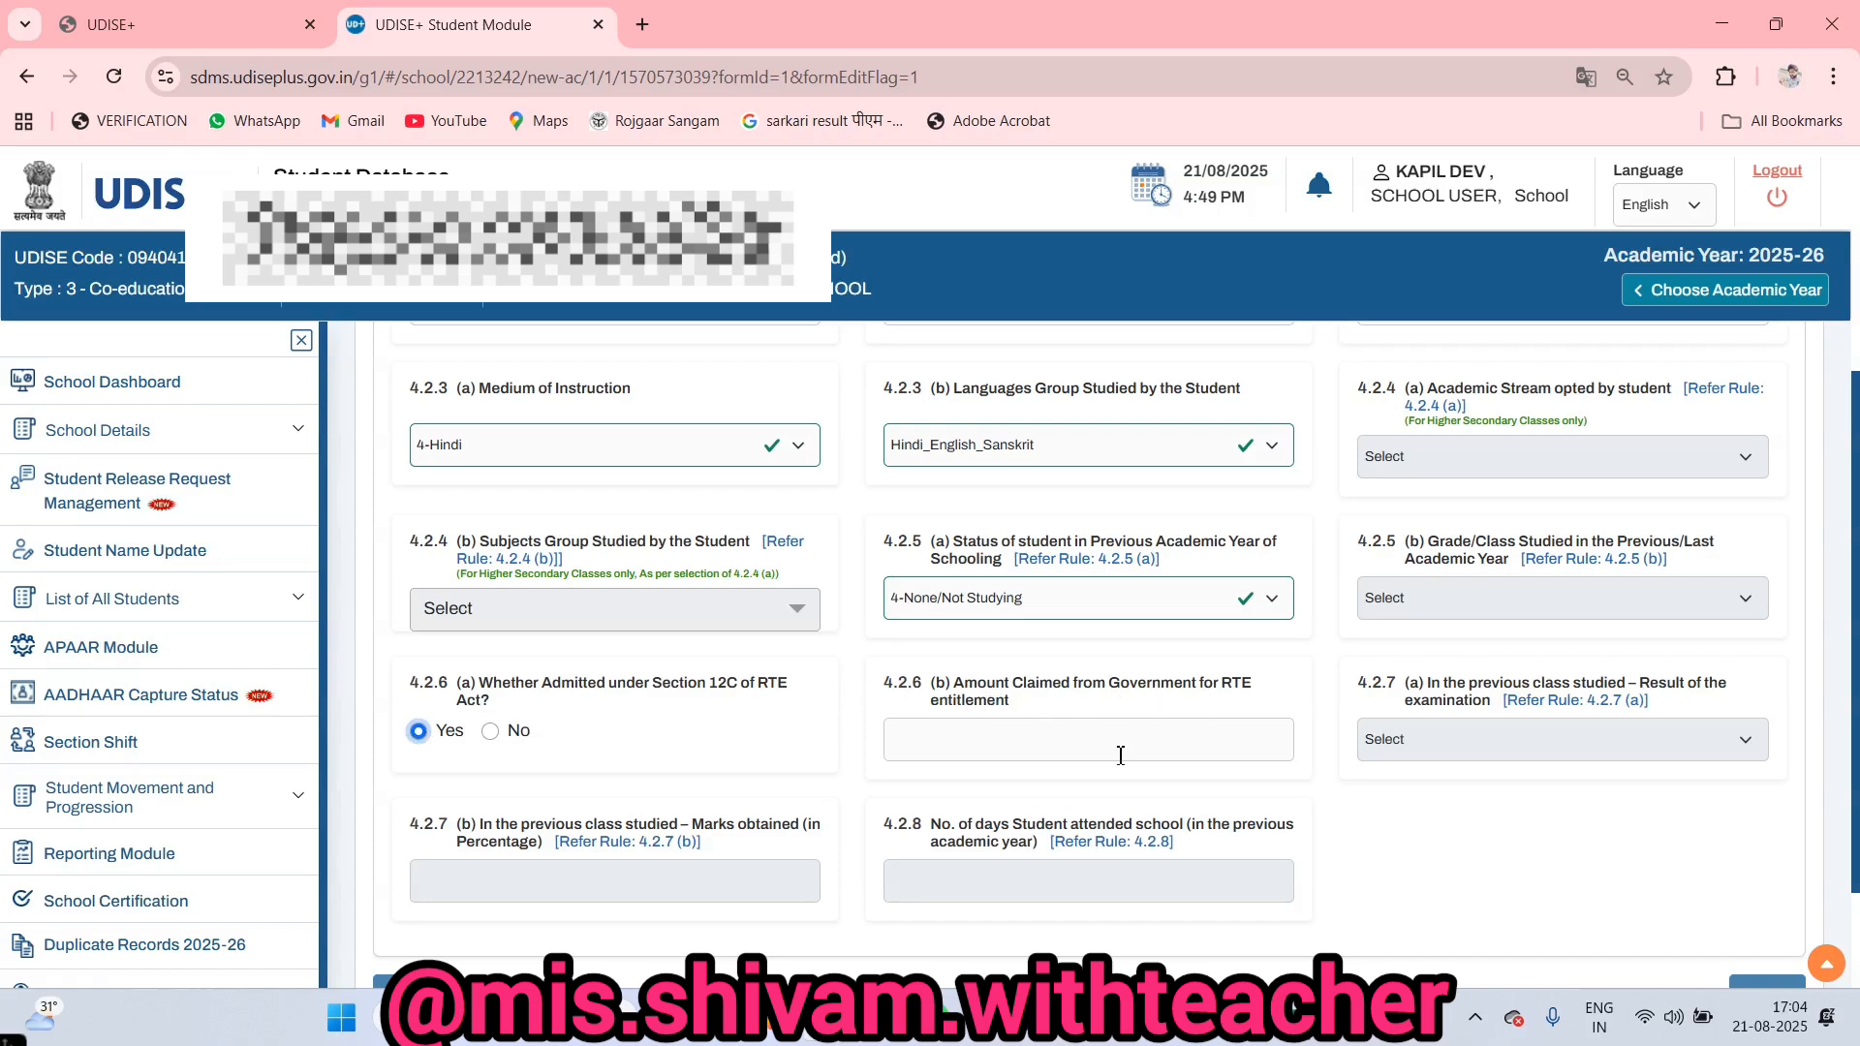
click(490, 732)
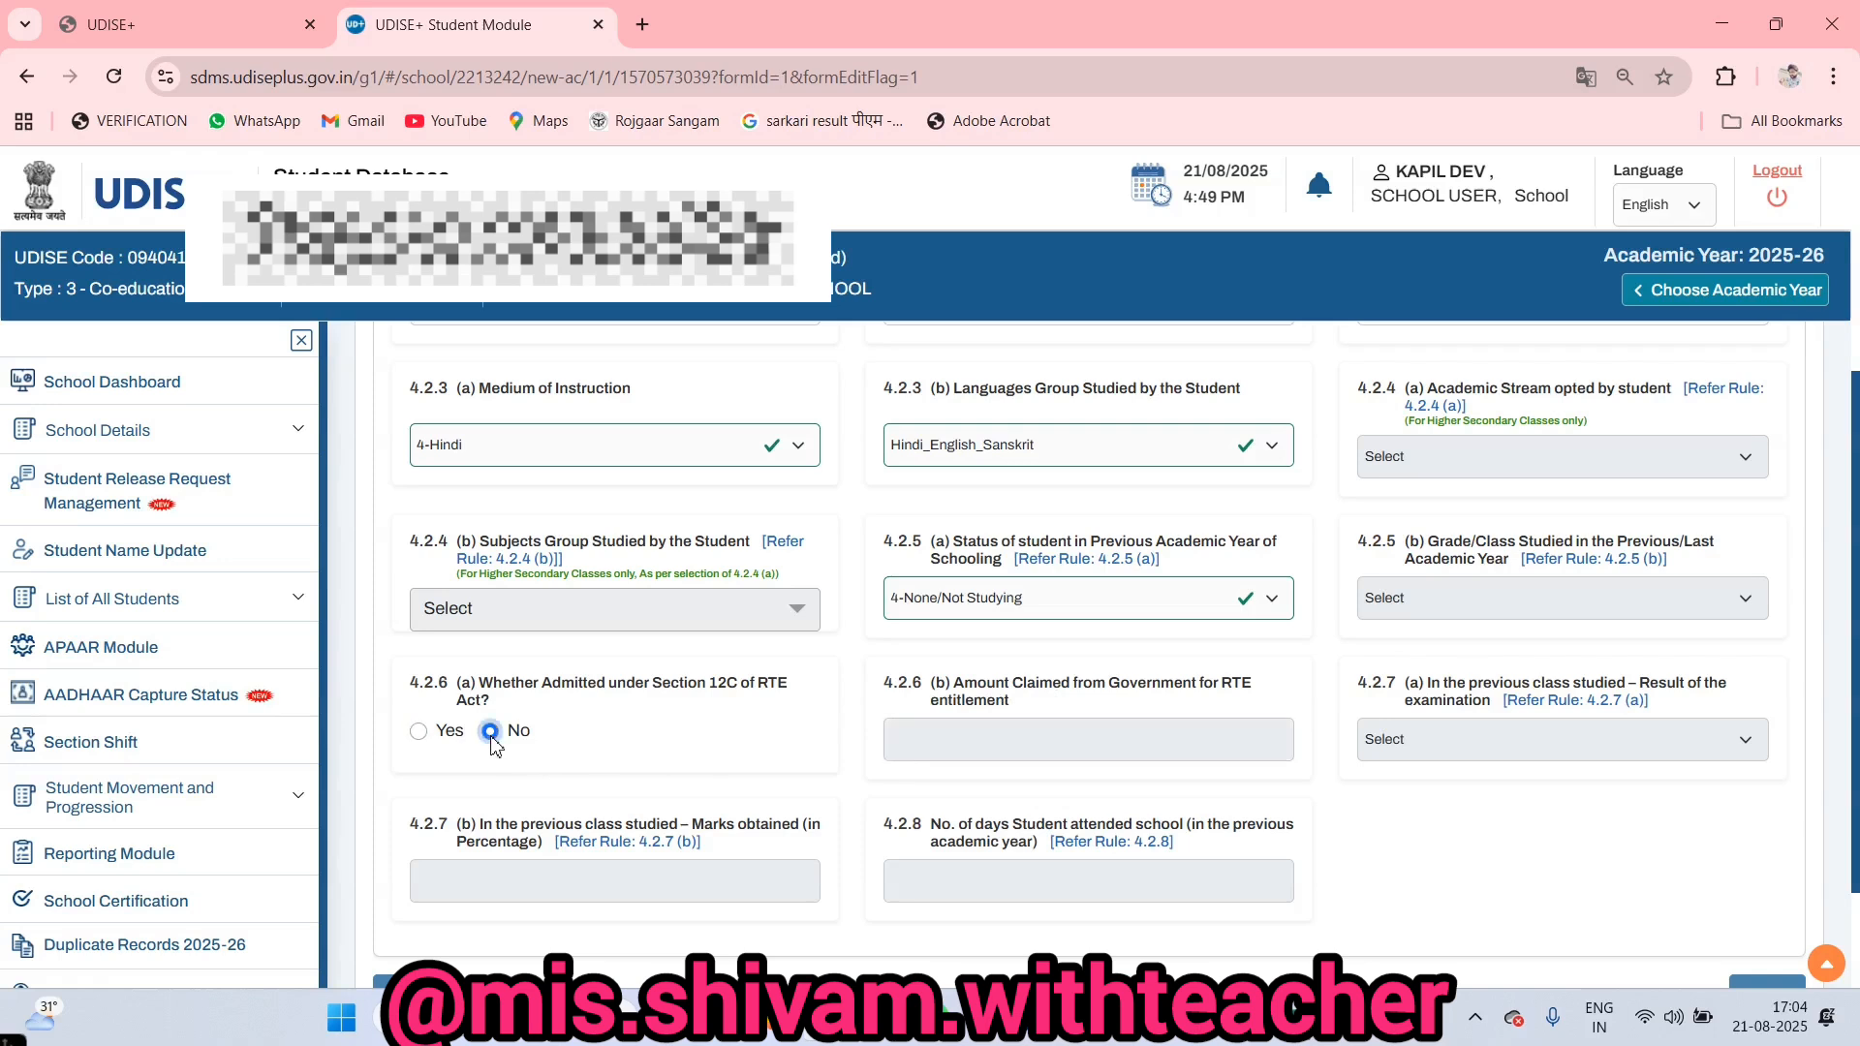
- Save the Enrolment Profile and continue to the Facility Profile
scroll(1555, 750, down, 2)
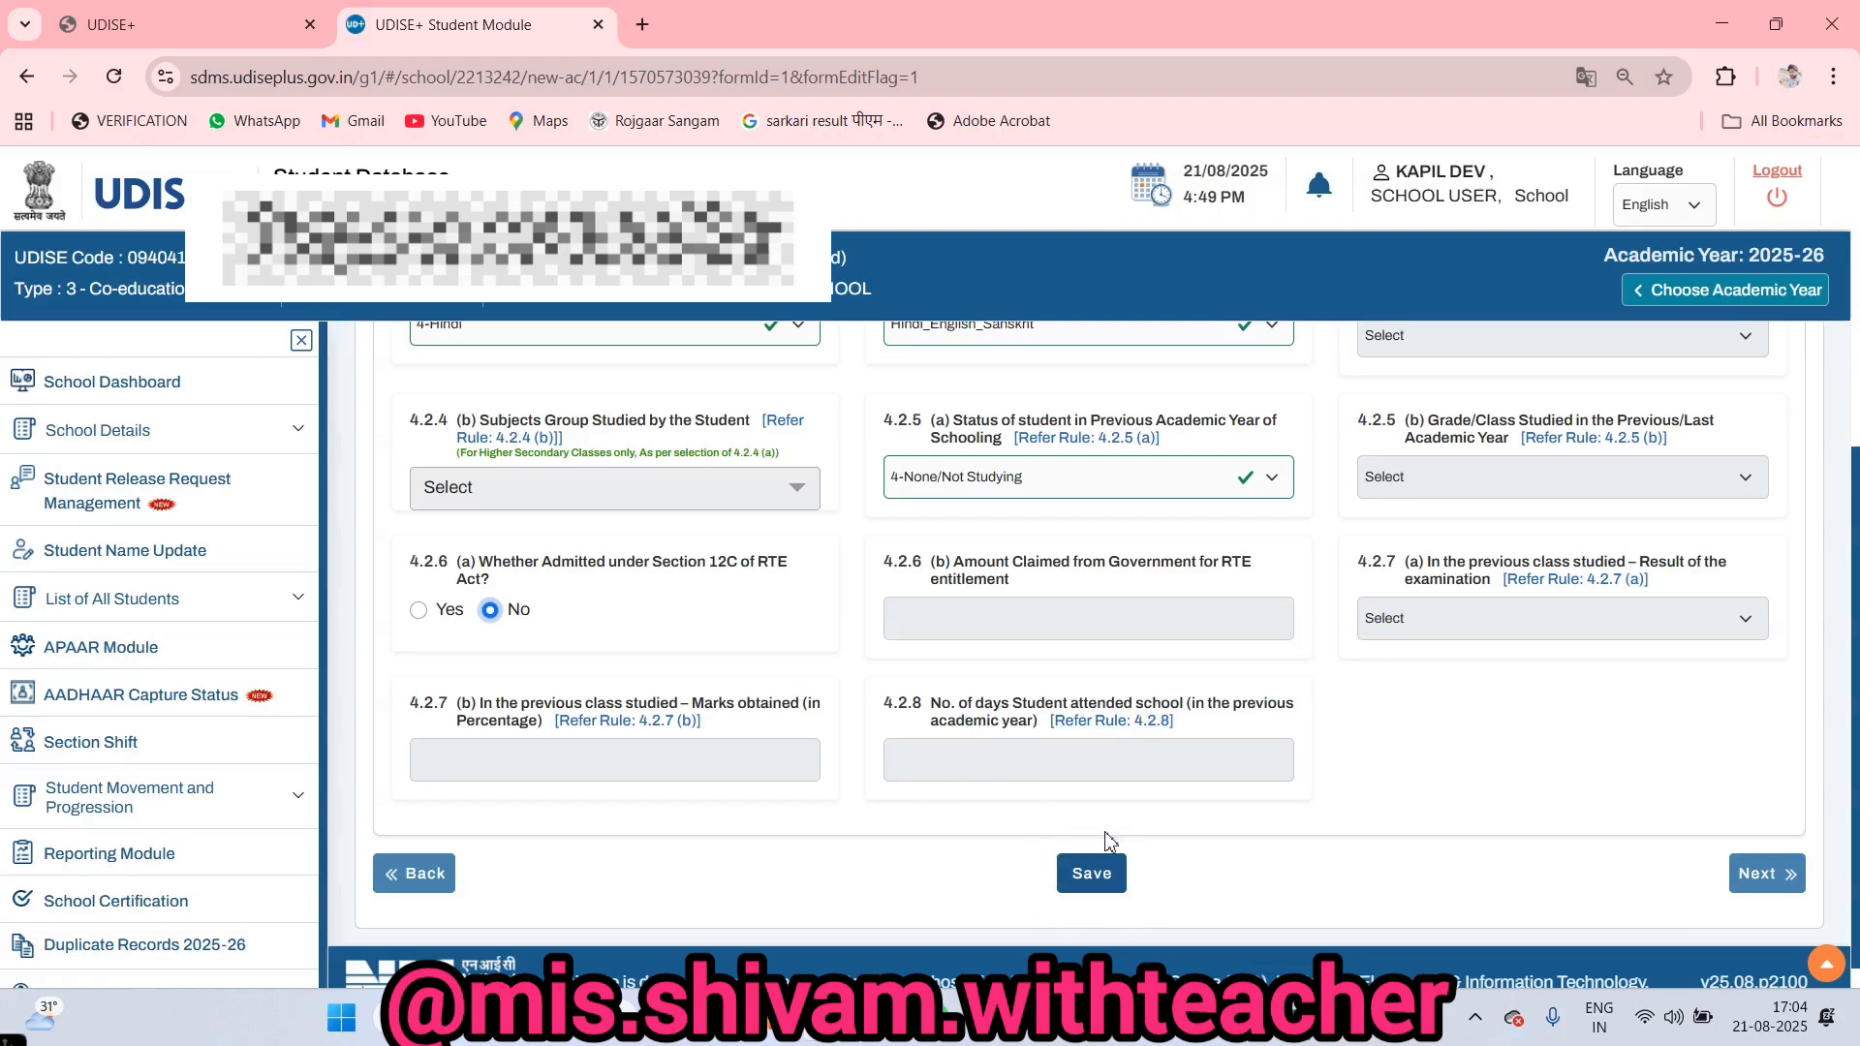
click(1090, 870)
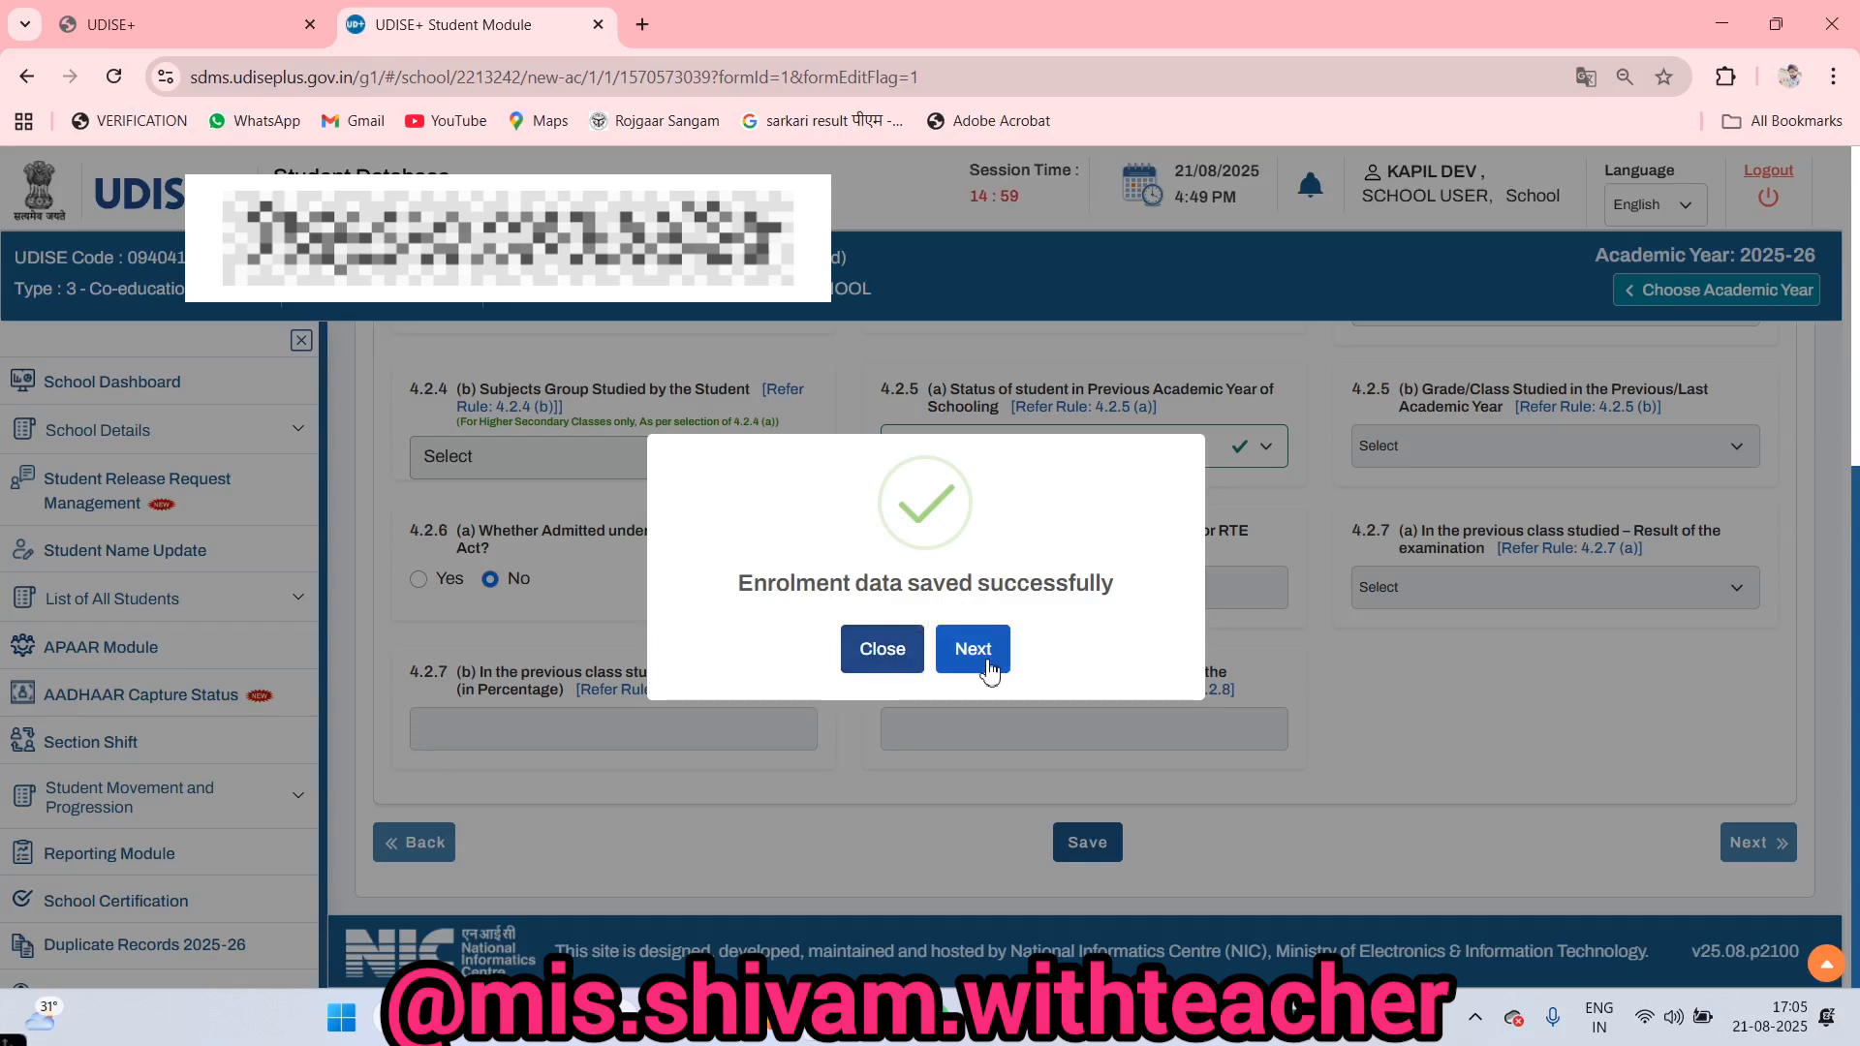
click(885, 653)
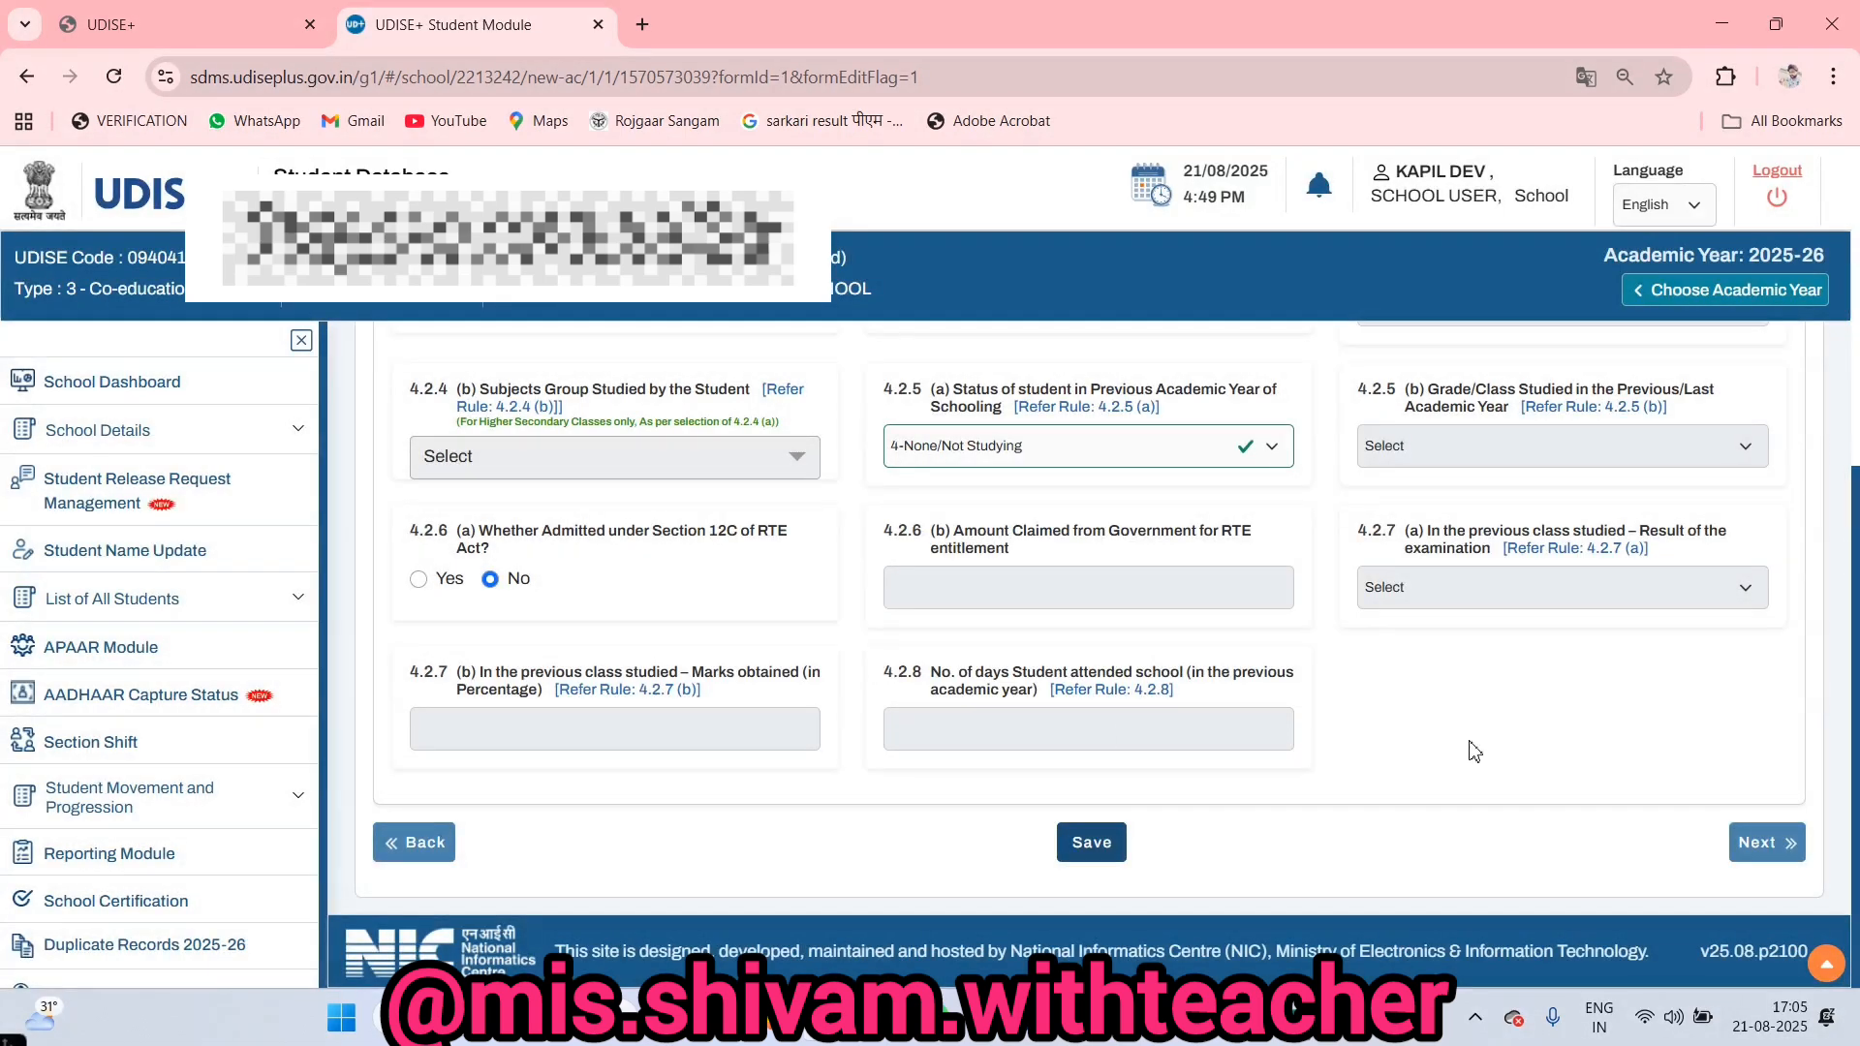
click(1781, 859)
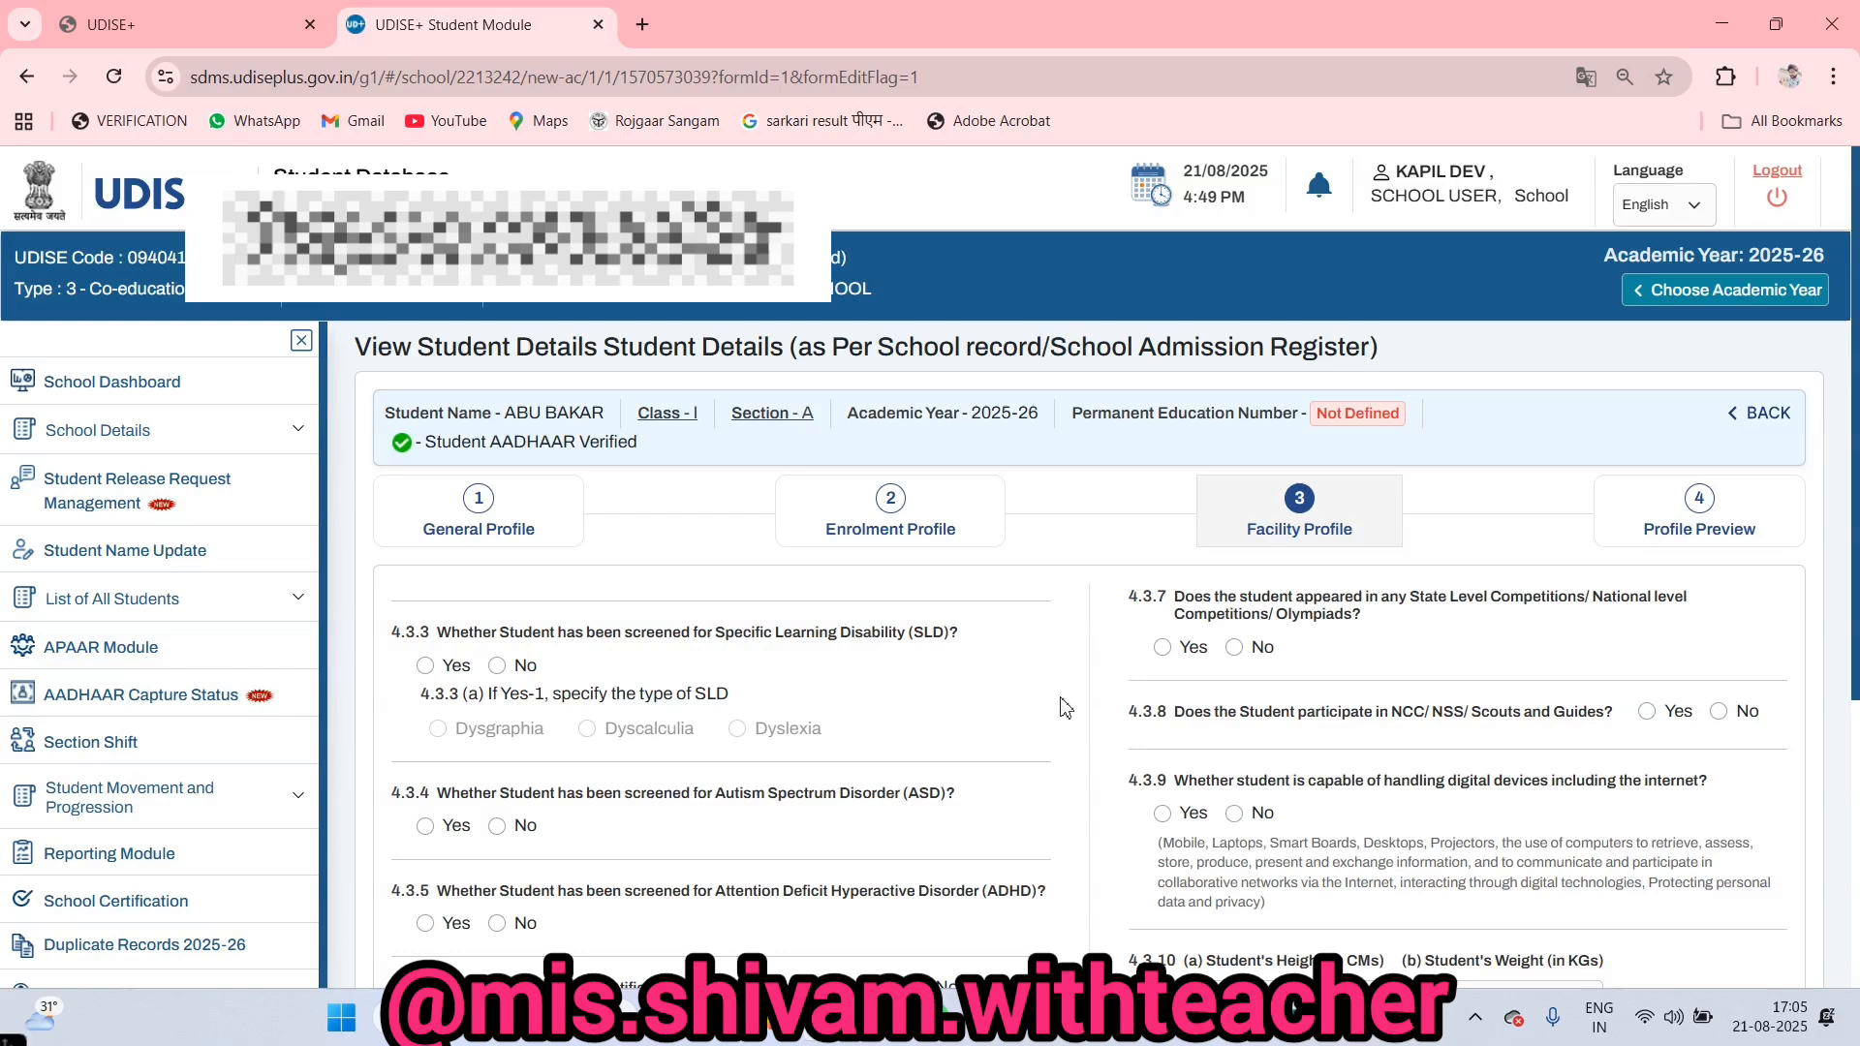
- Answer No for the SLD, Autism Spectrum Disorder and ADHD screenings and for Gifted / Talented identification
scroll(1047, 705, down, 1)
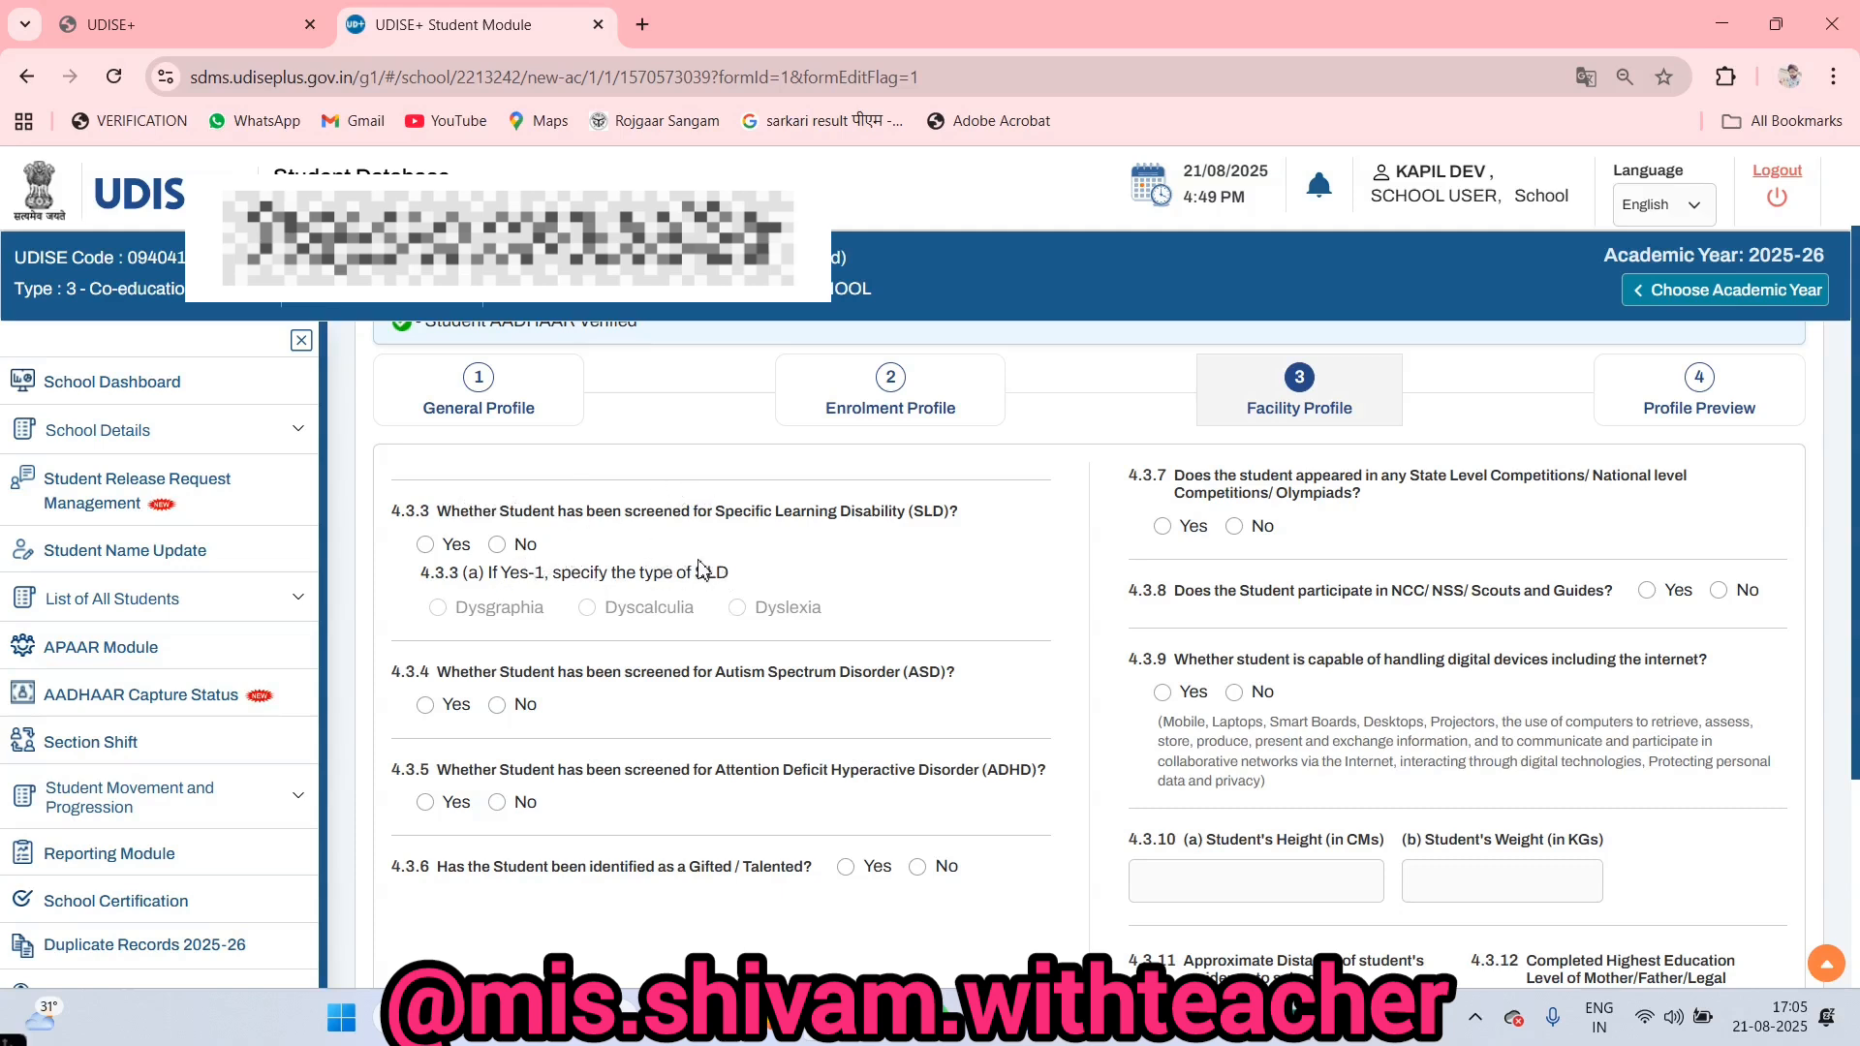
click(497, 546)
click(497, 706)
scroll(635, 697, down, 3)
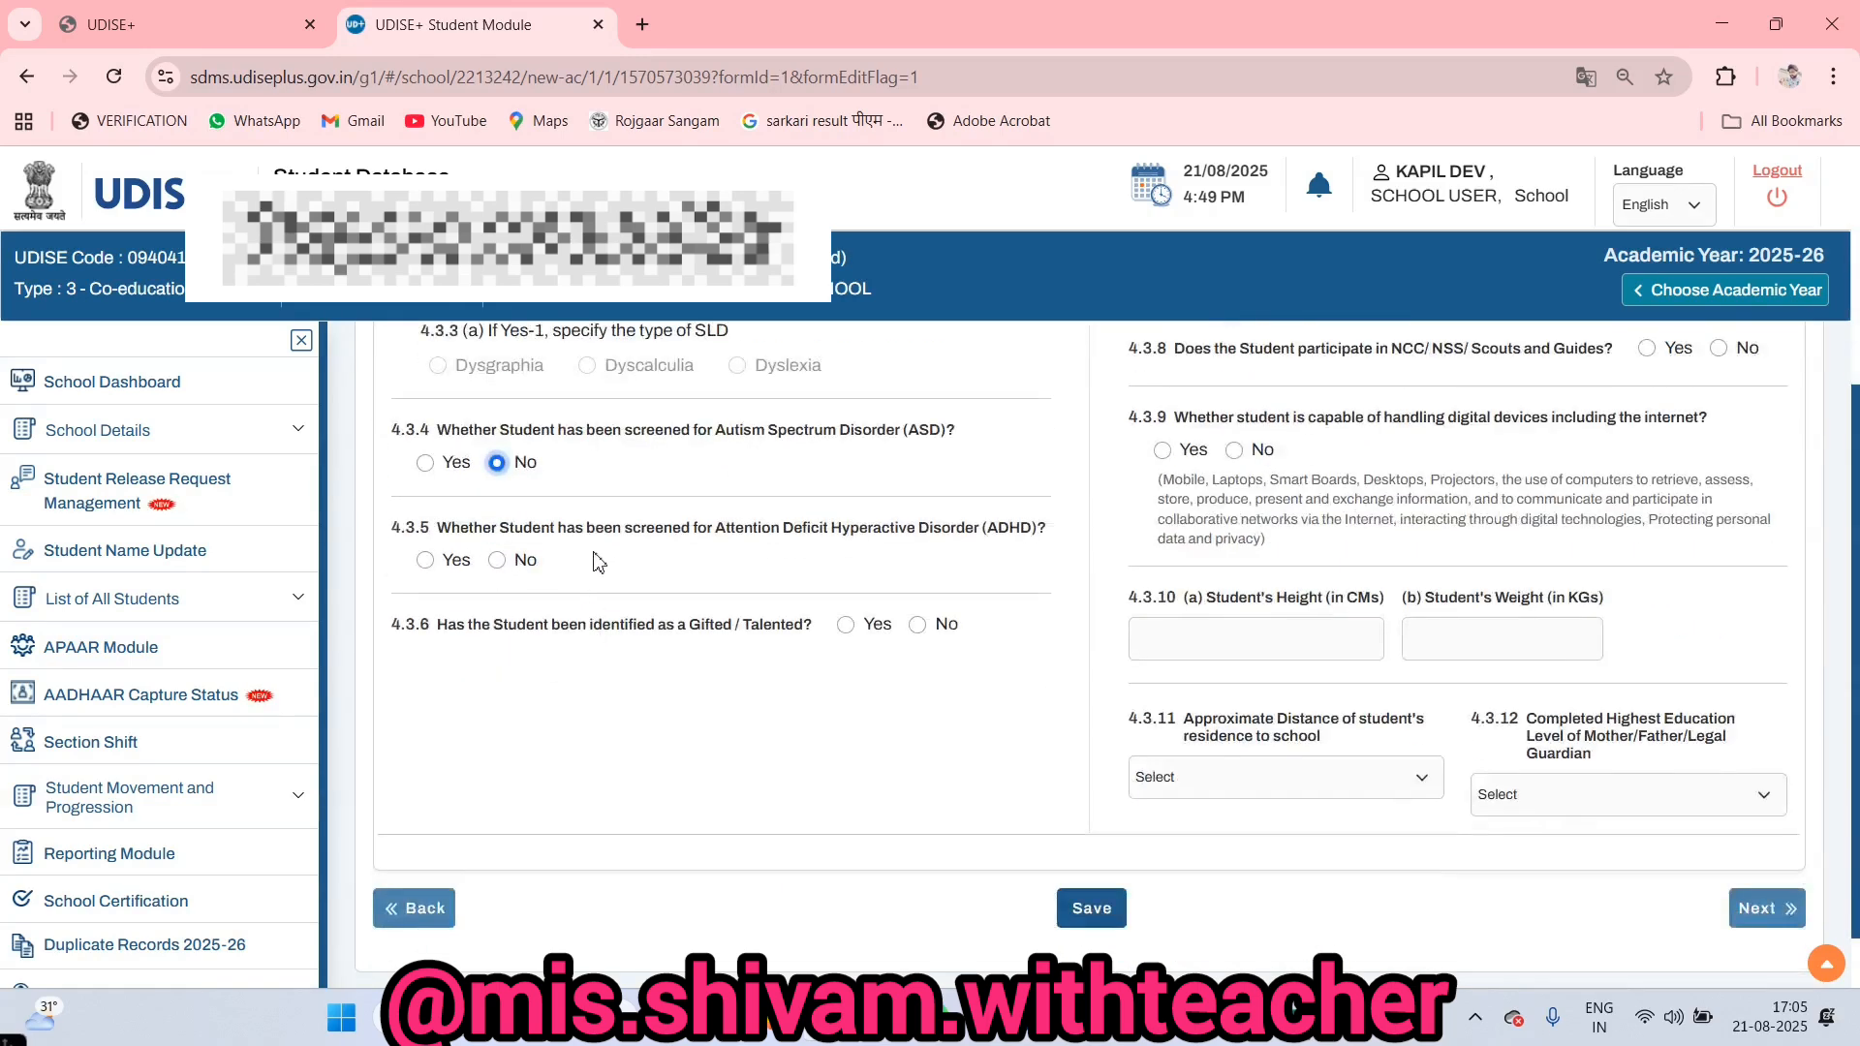
click(500, 562)
click(917, 625)
- Answer No for State/National level competitions or Olympiads, NCC/NSS/Scouts and Guides participation, and capability of handling digital devices
scroll(1284, 668, up, 4)
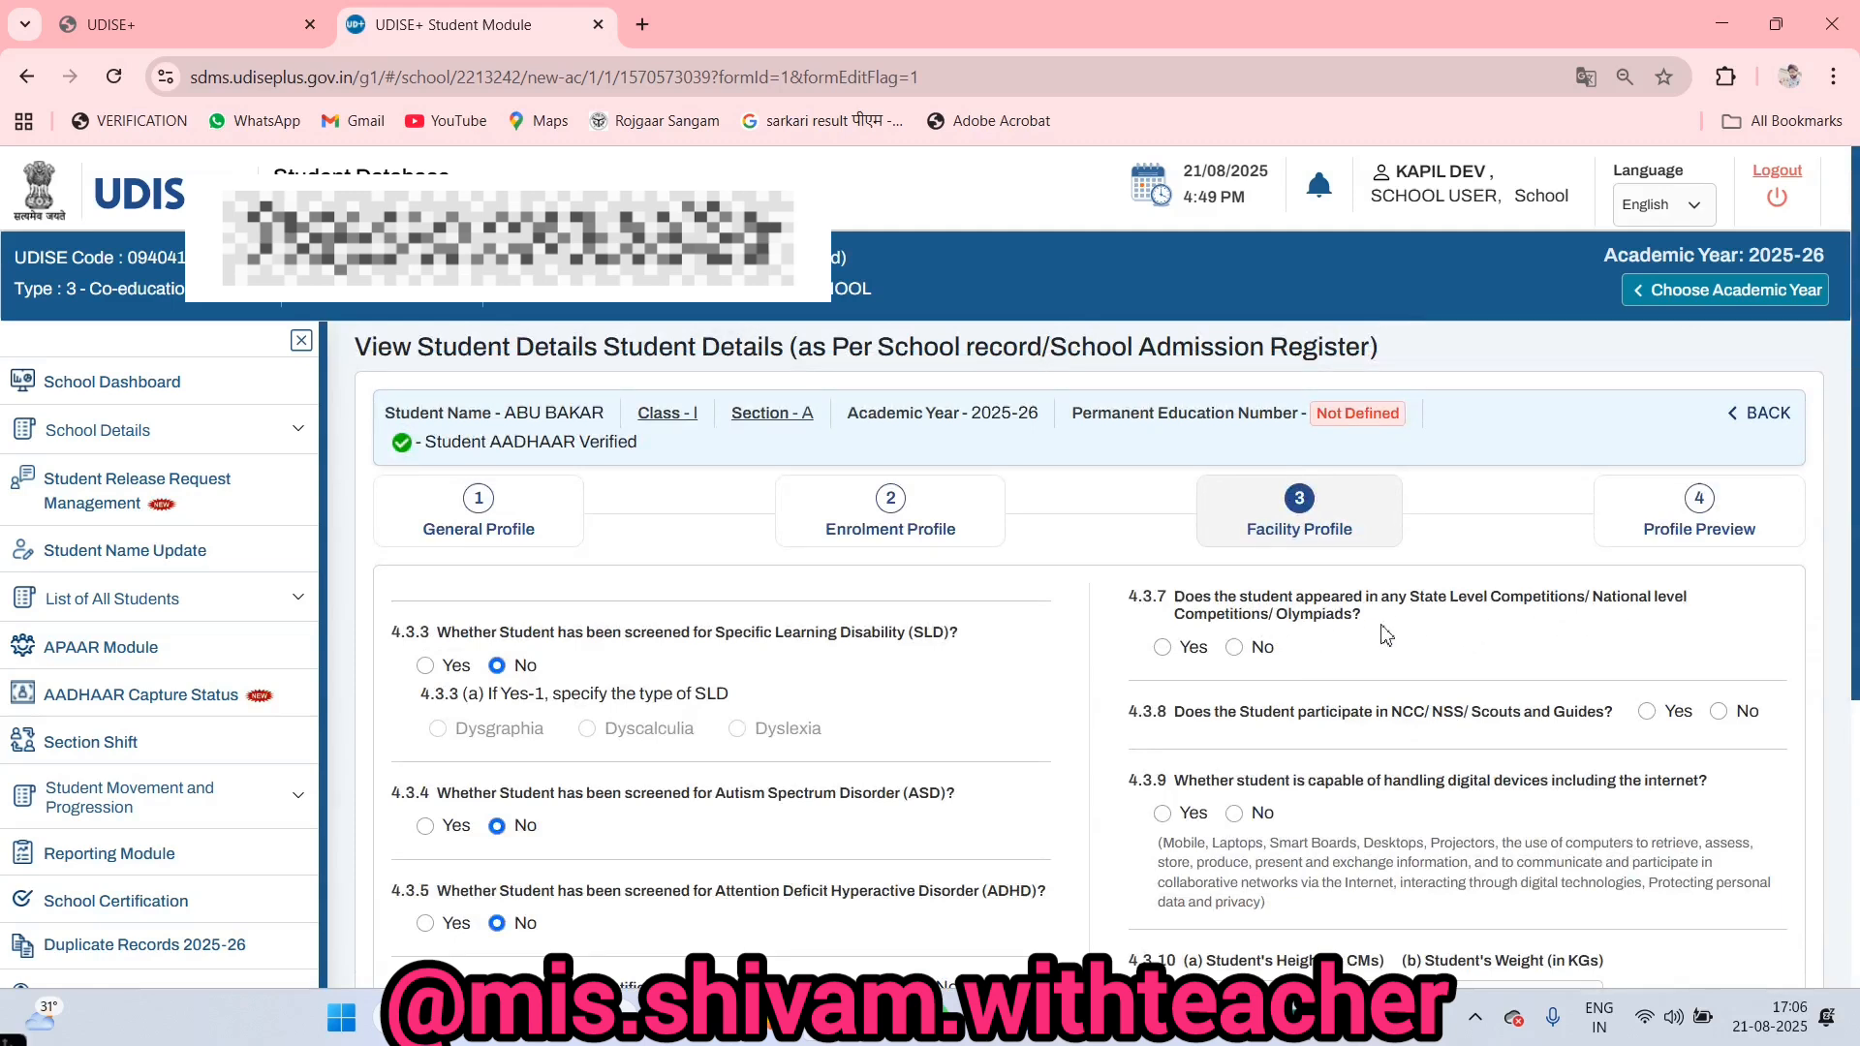
click(1237, 649)
scroll(1476, 668, down, 1)
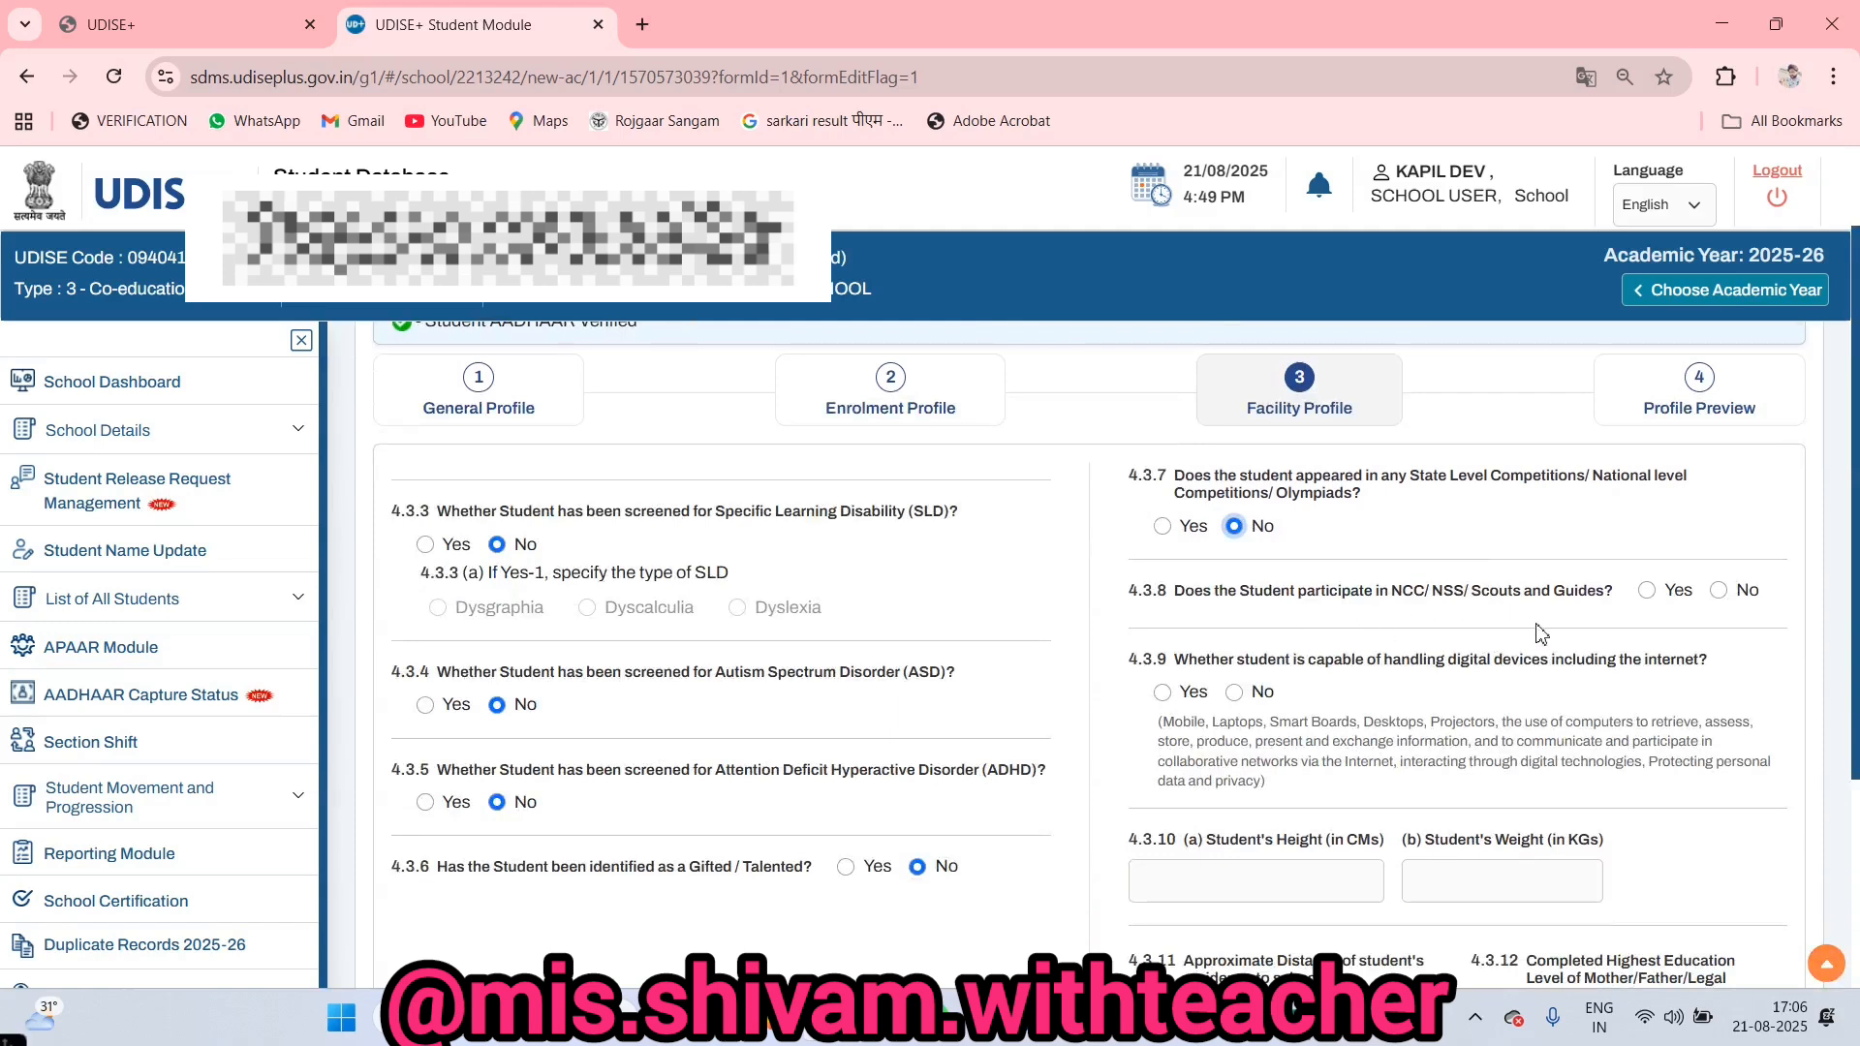
click(1719, 592)
scroll(1605, 625, down, 1)
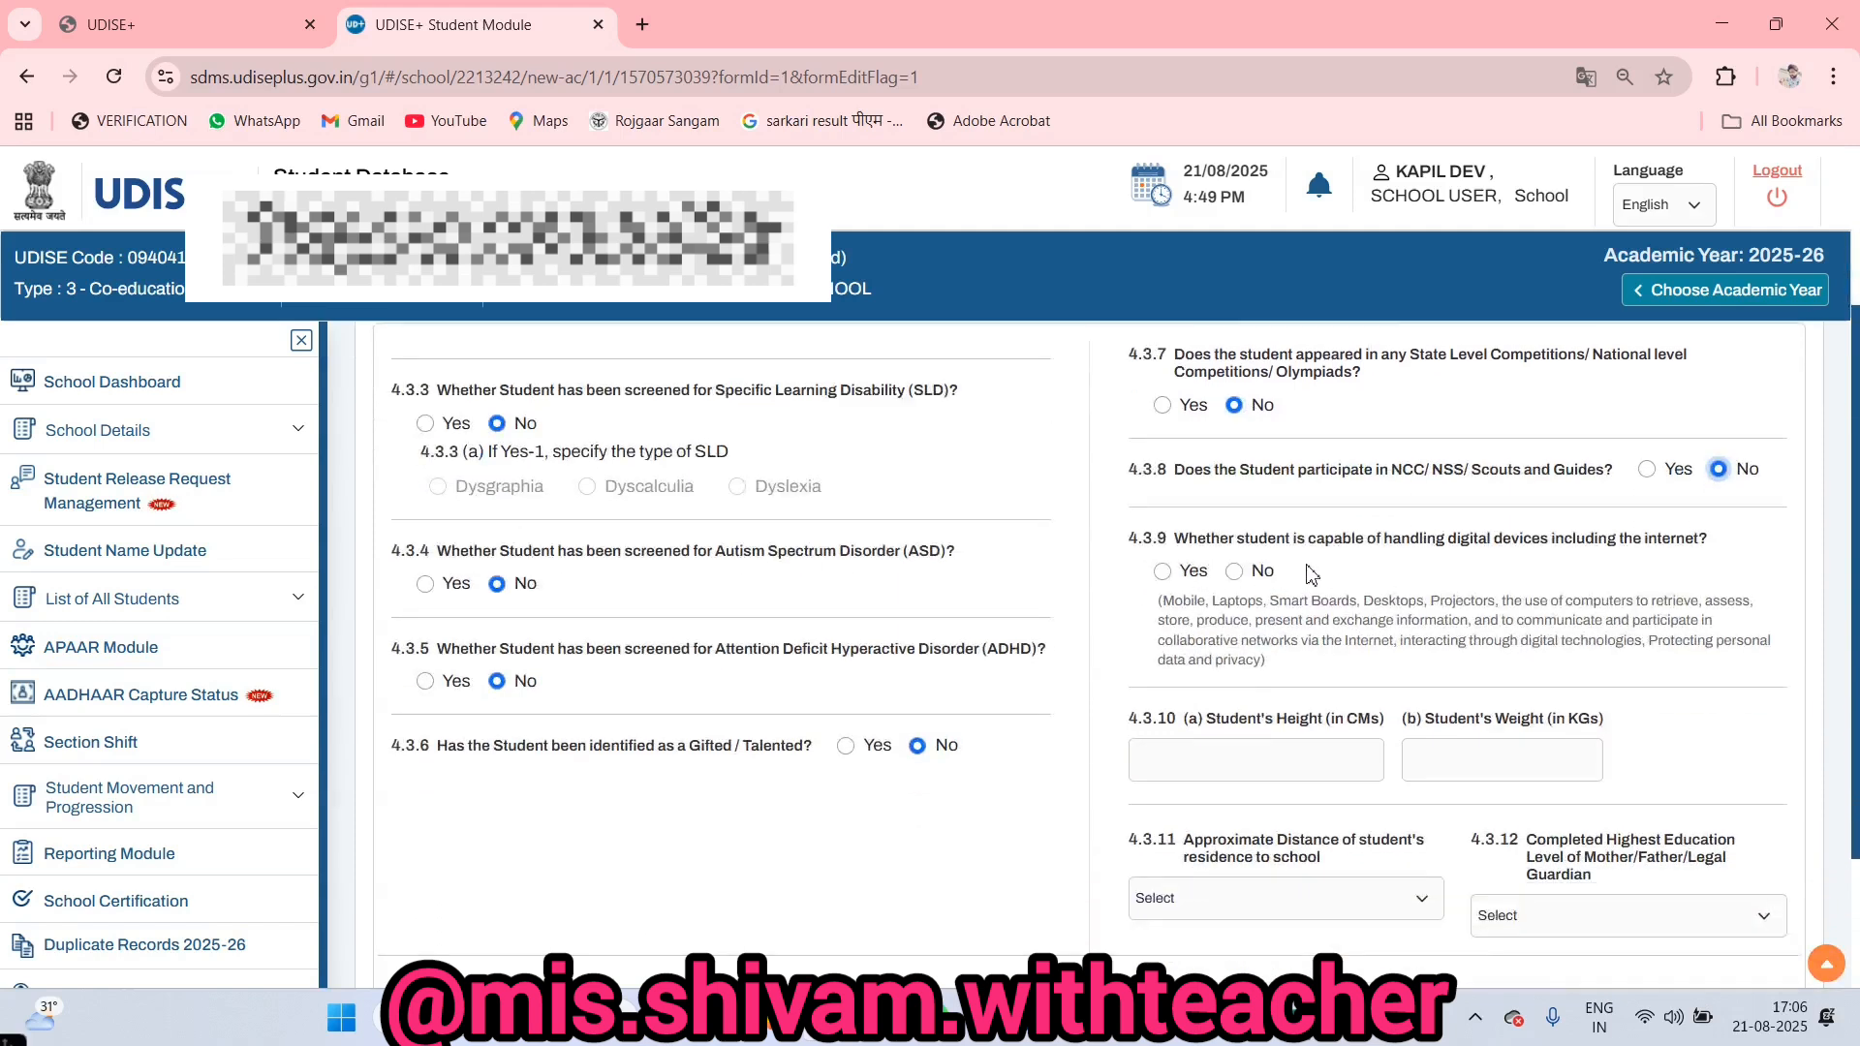
click(1234, 570)
- Enter the student's weight as 15 kg and height as 68 cm
scroll(1259, 581, down, 2)
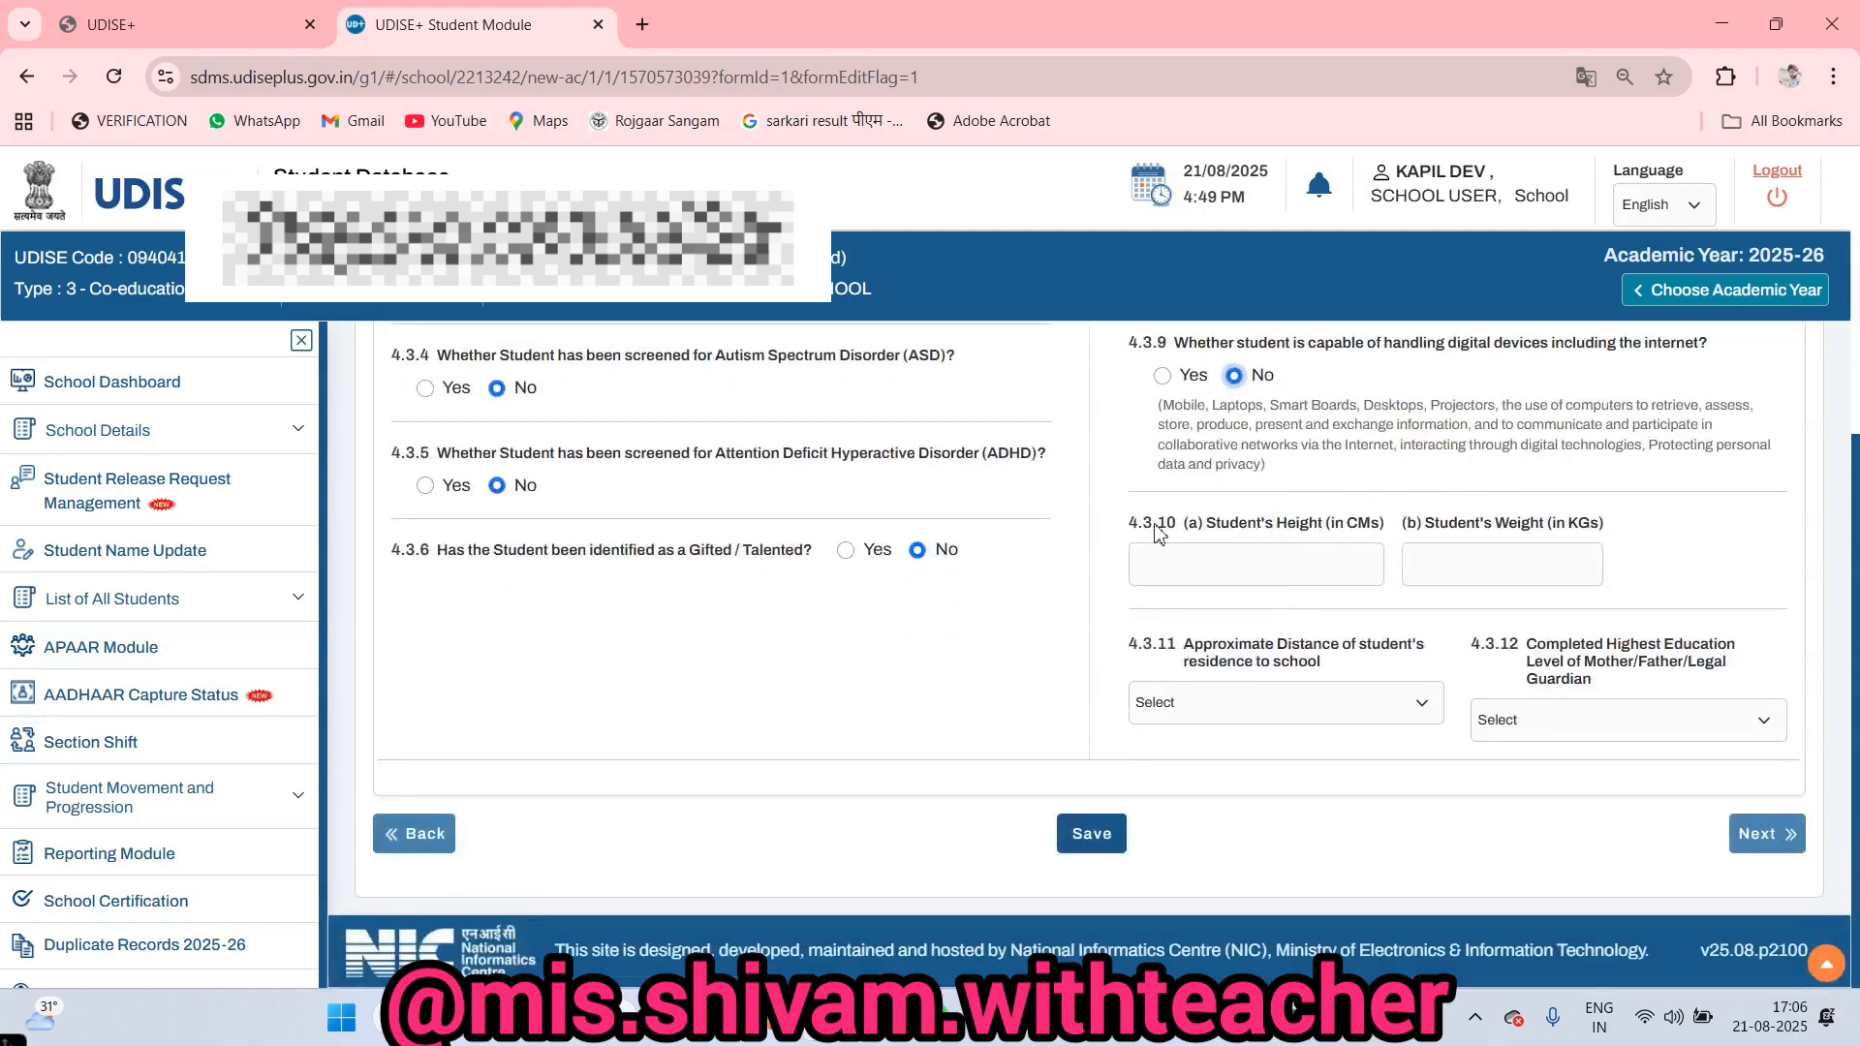
click(1268, 571)
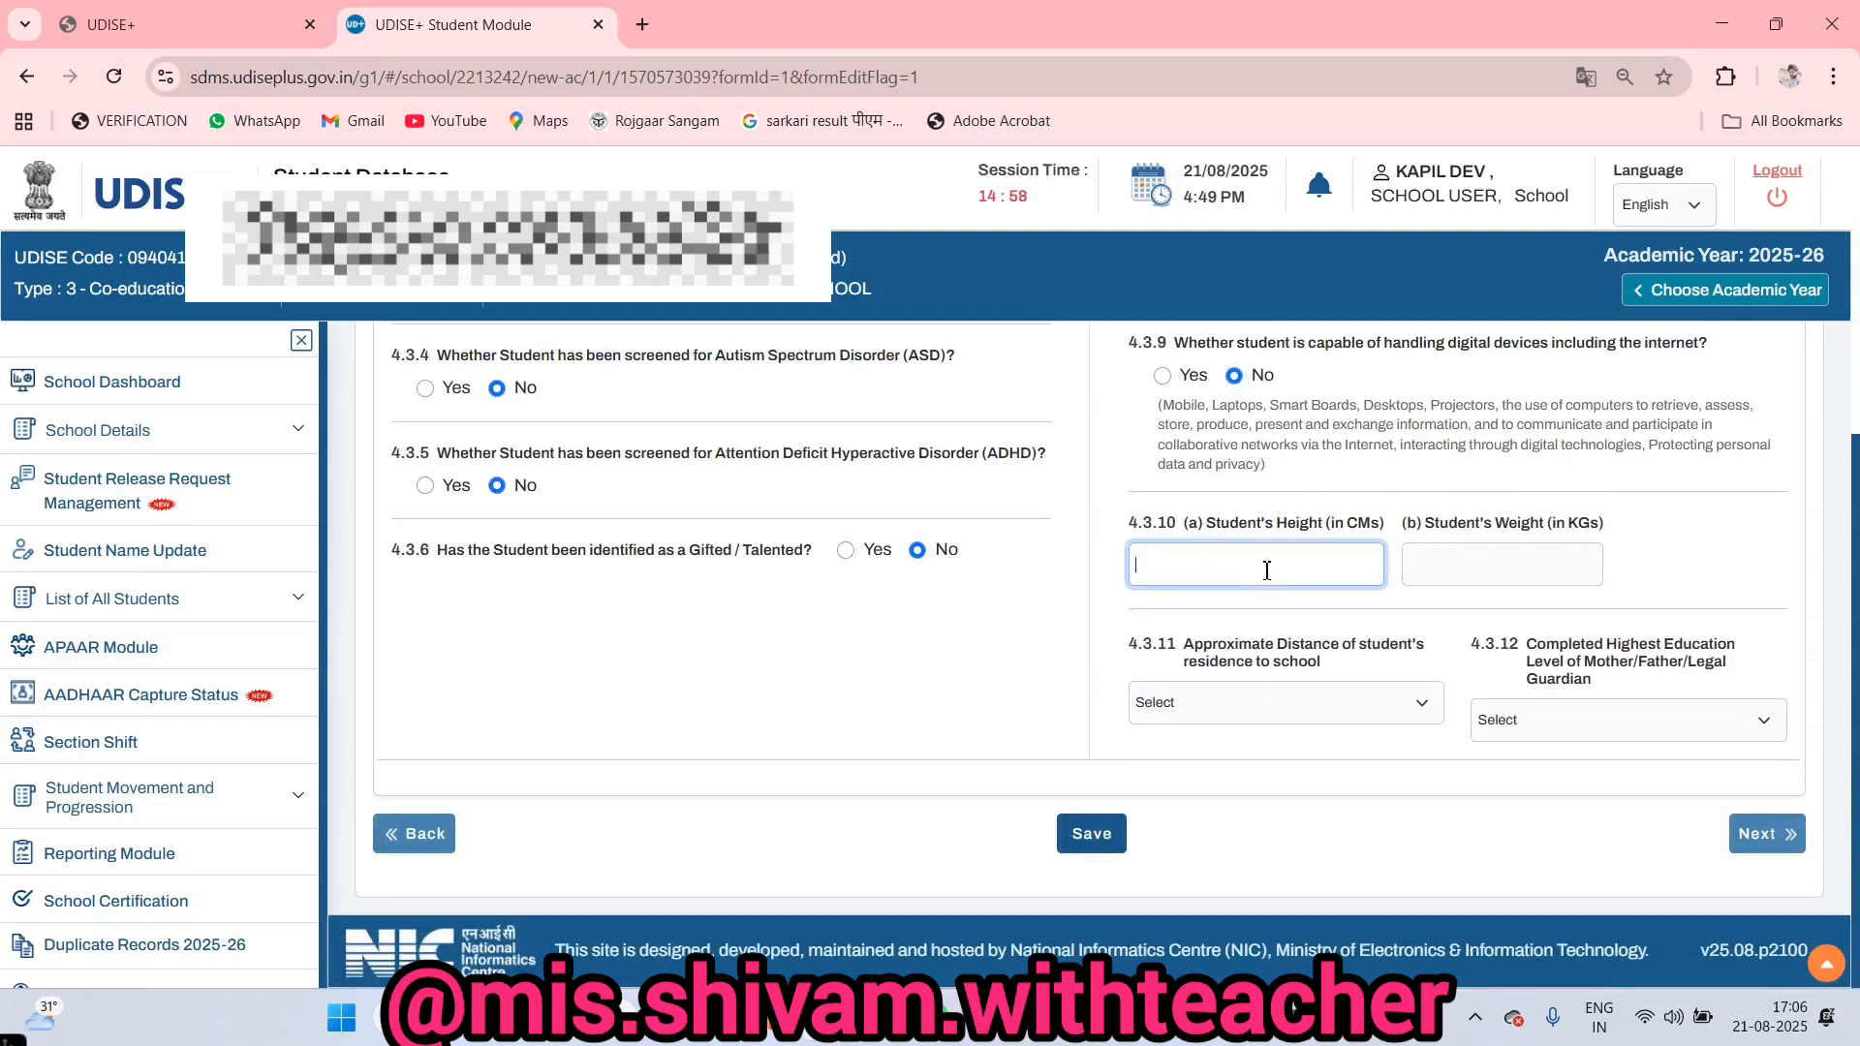
click(1492, 568)
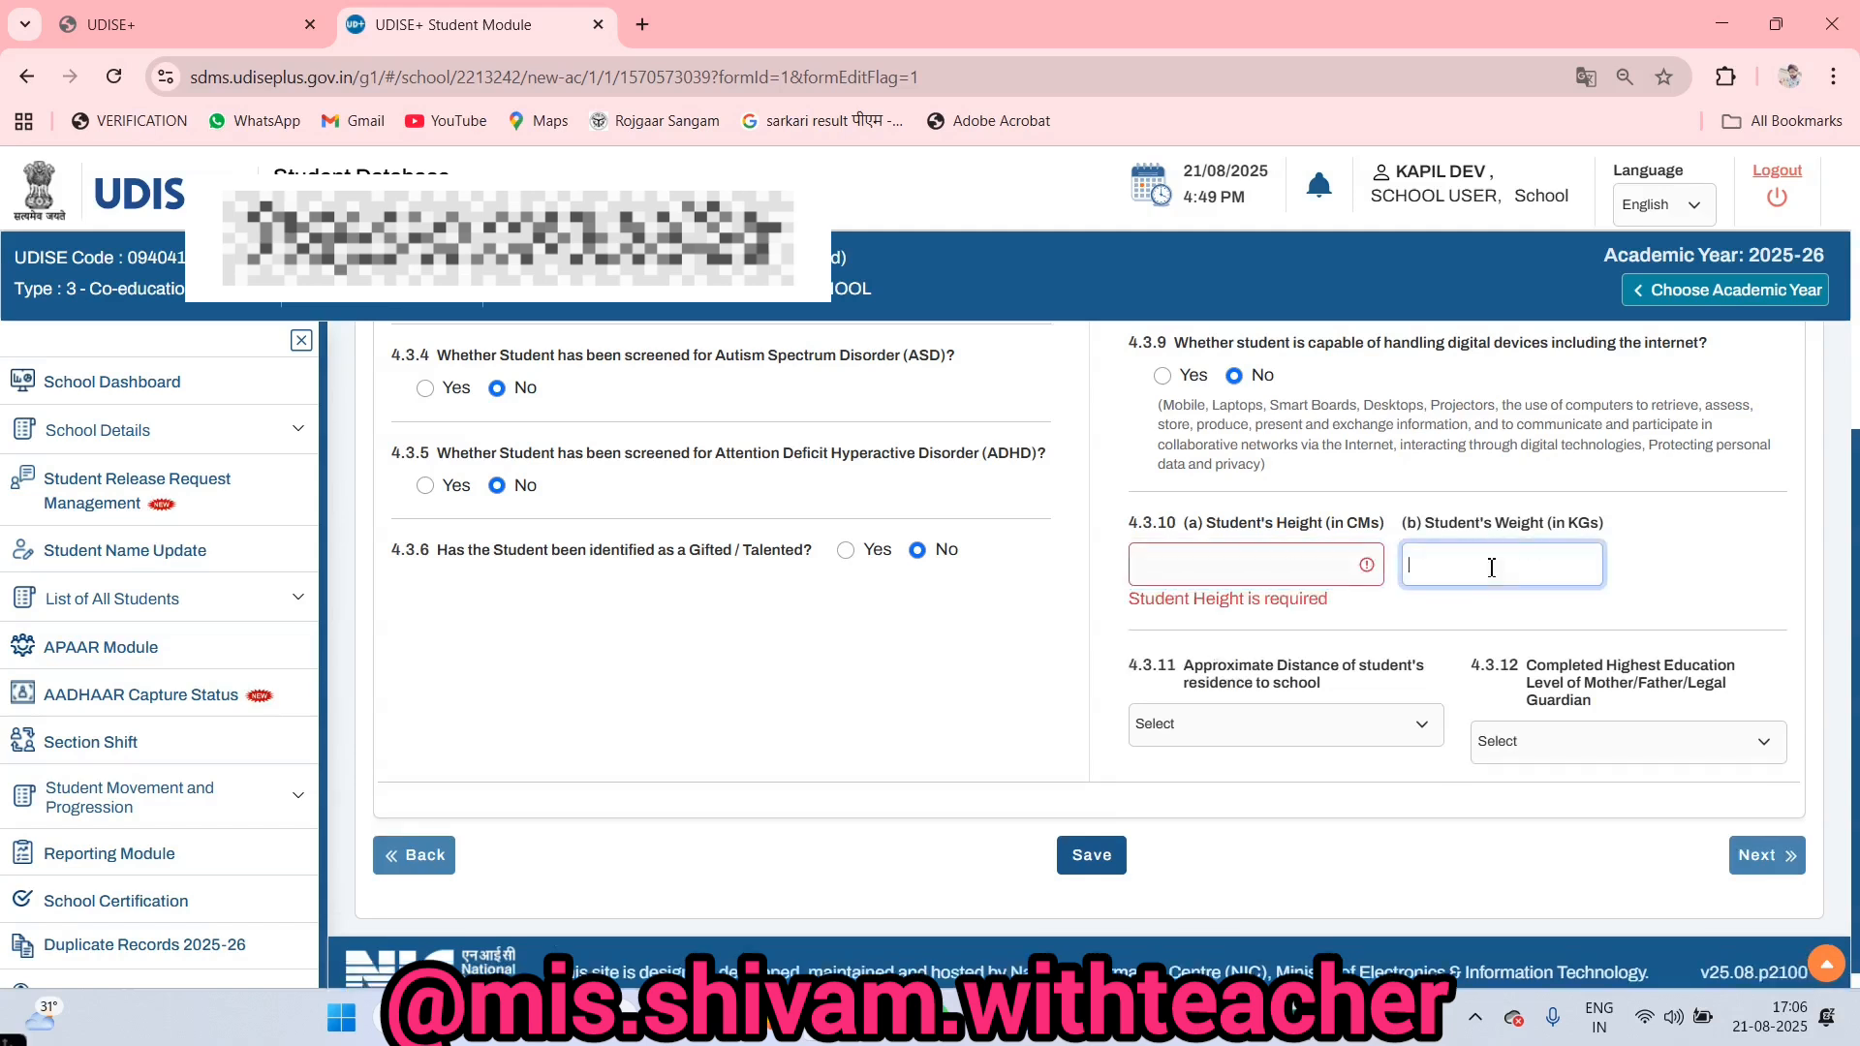
text(15)
click(1229, 572)
text(68)
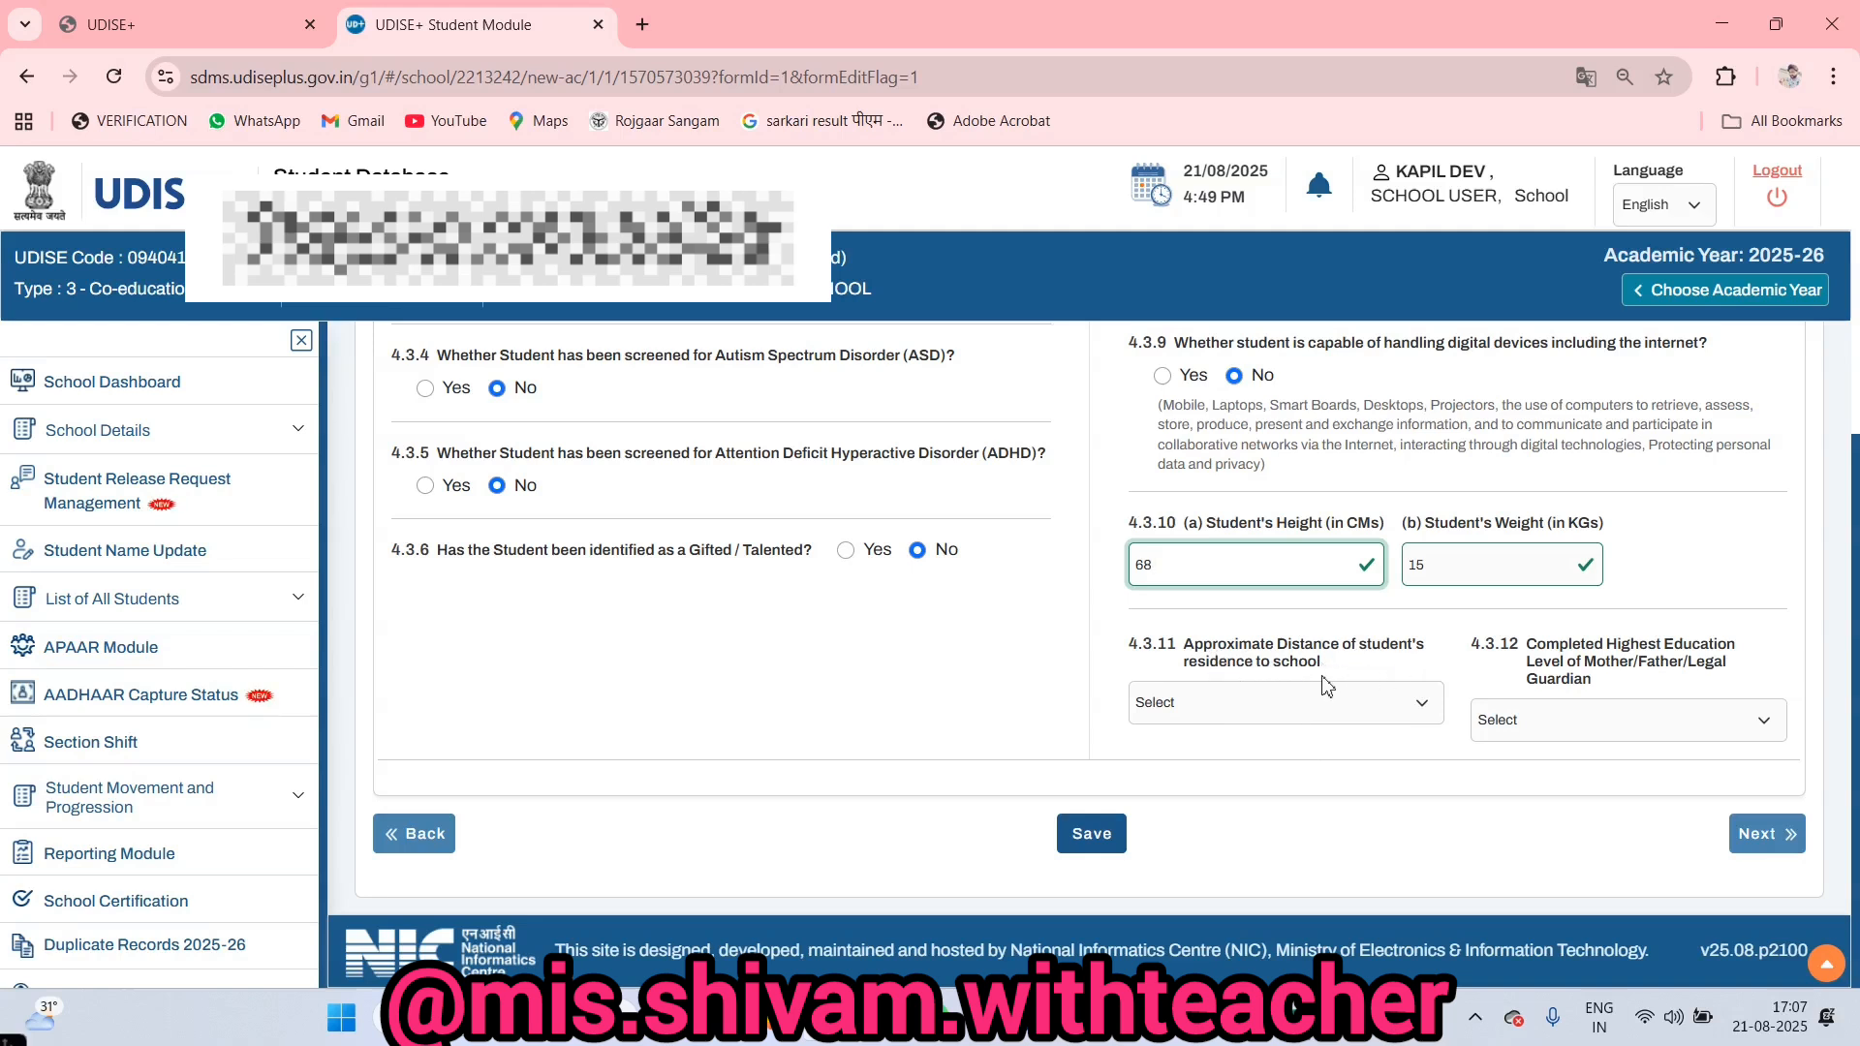
- Set the residence distance to 1 - Less than 1 km and the parent/guardian's highest education to 1 - Primary, and save the Facility Profile
click(1219, 718)
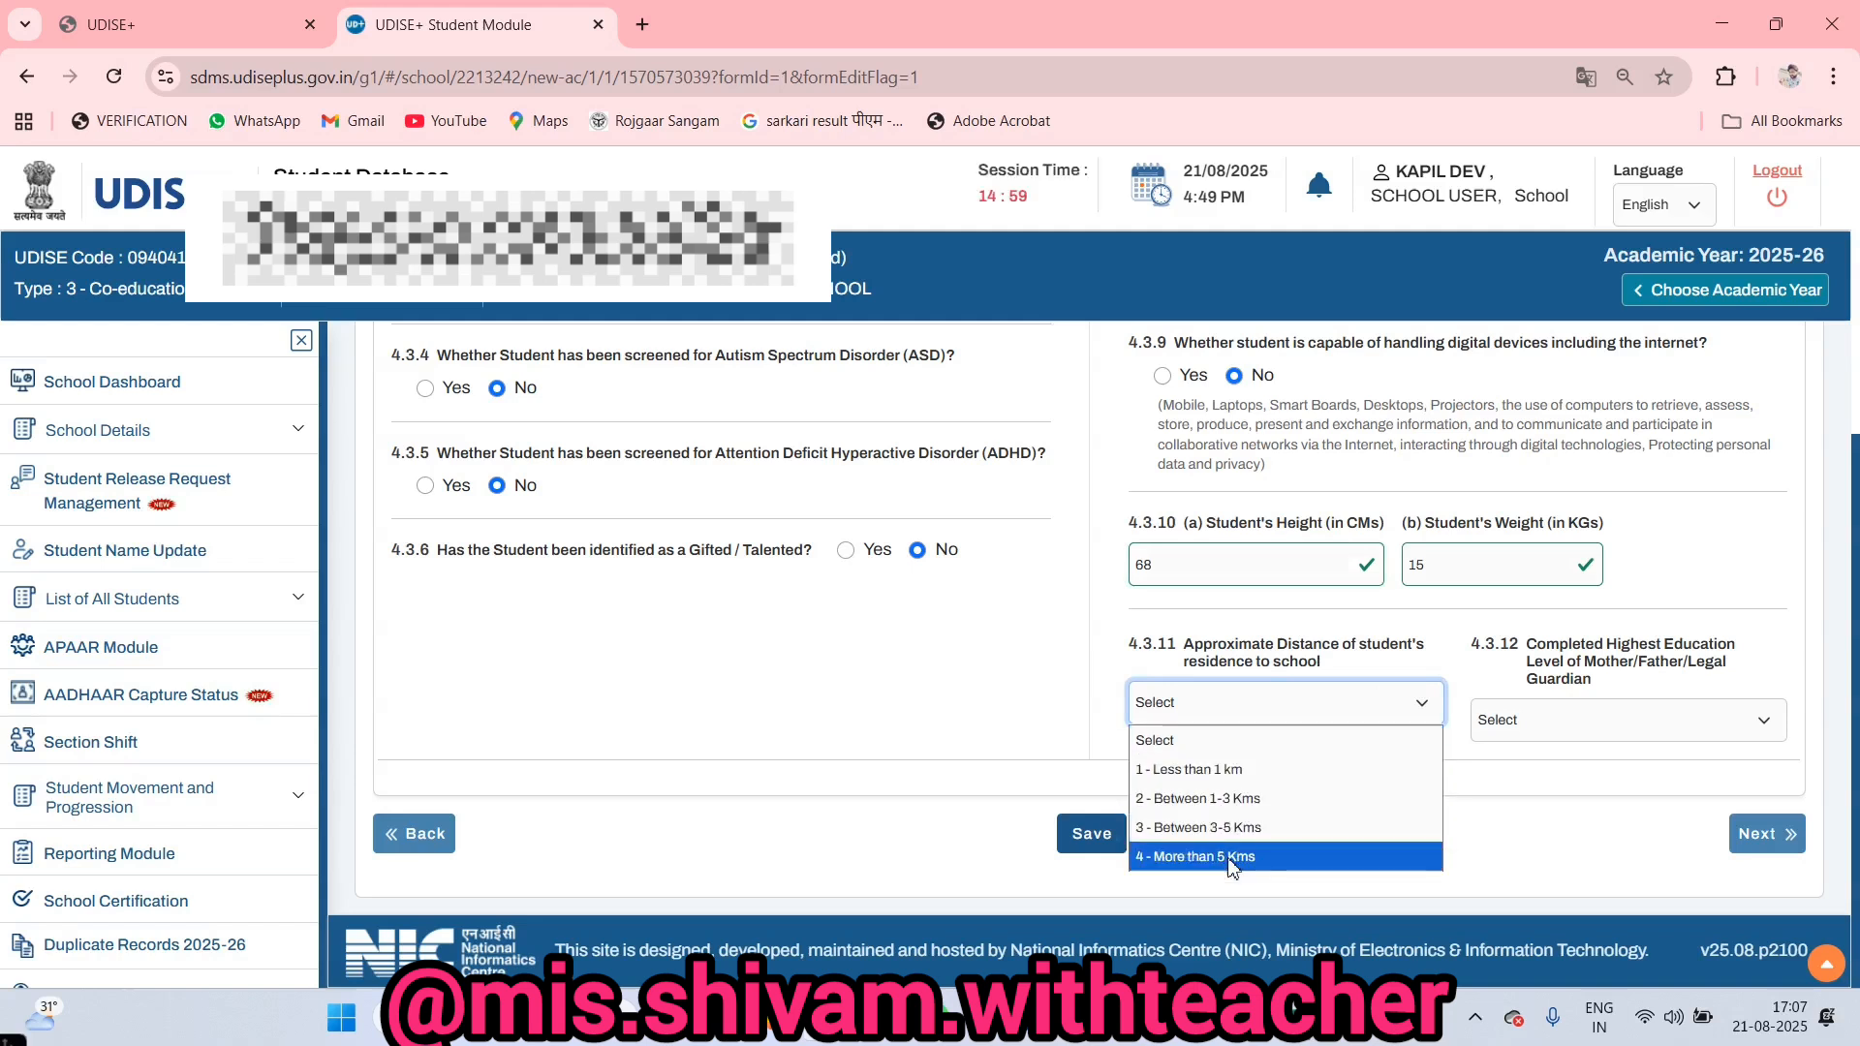
click(1177, 769)
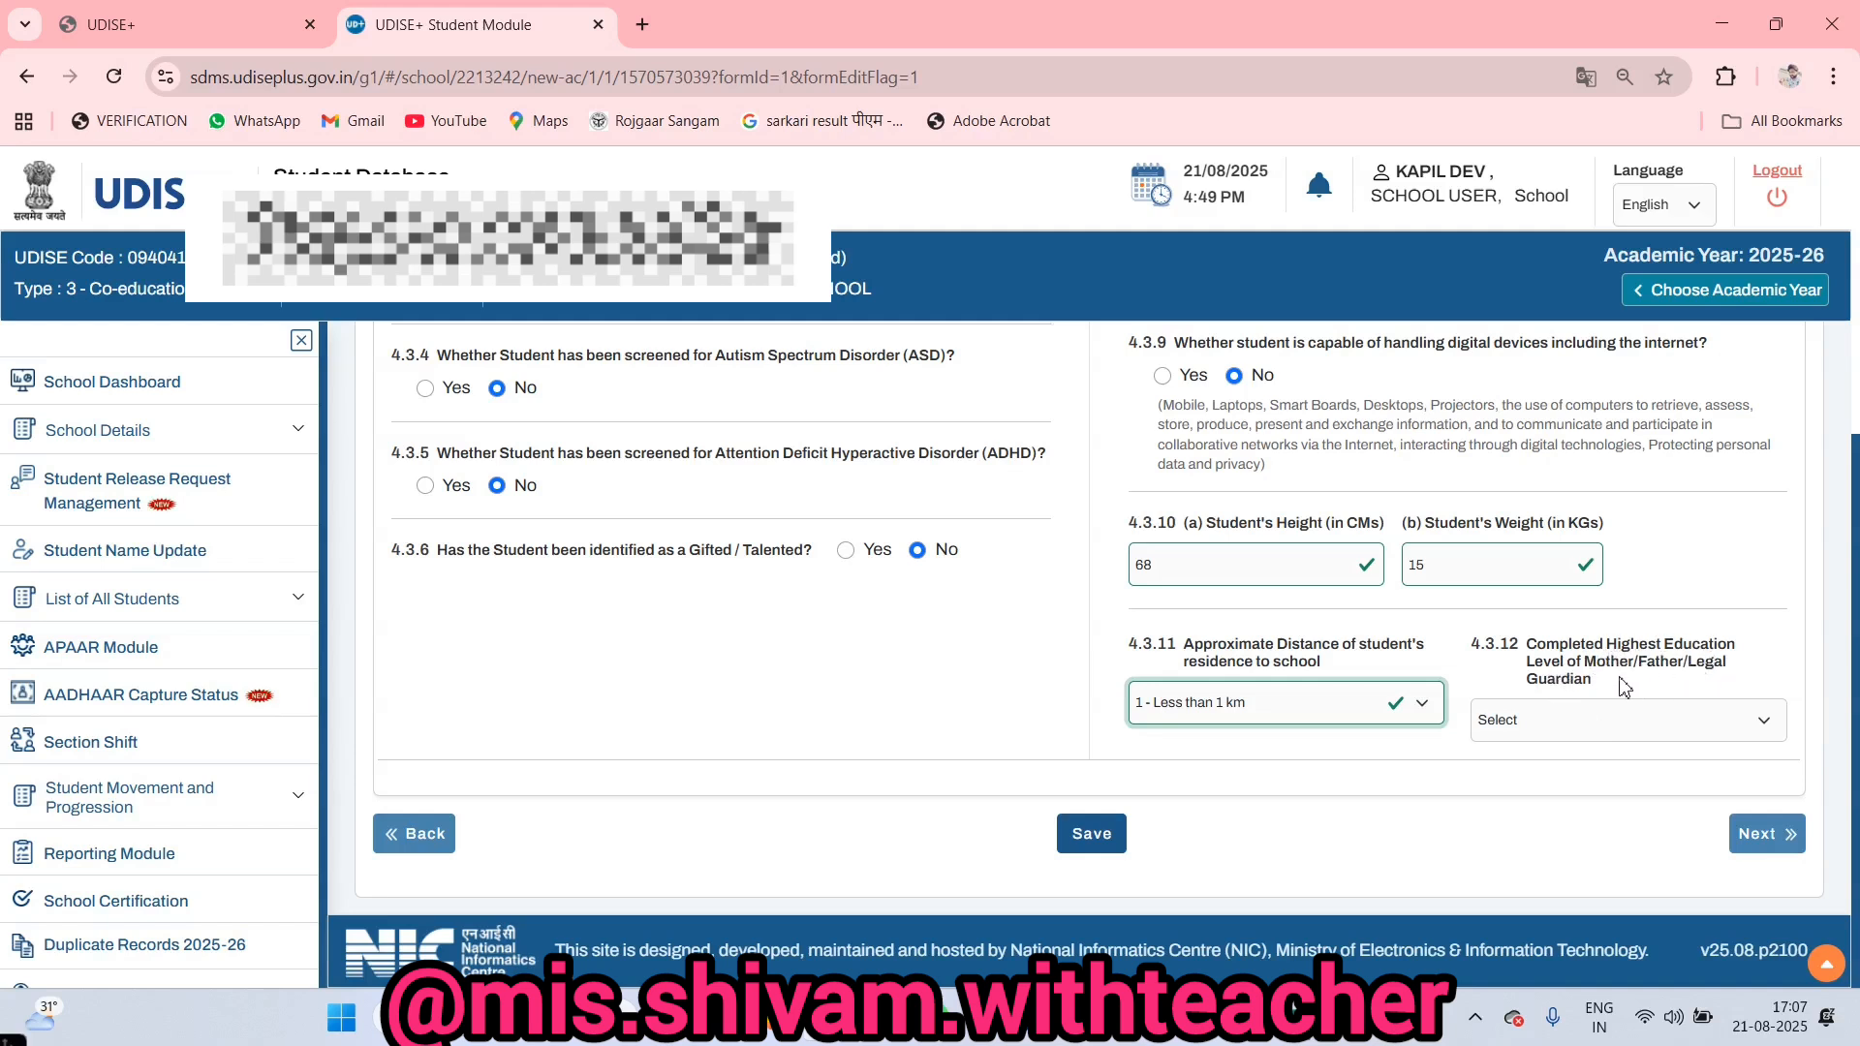
click(1598, 727)
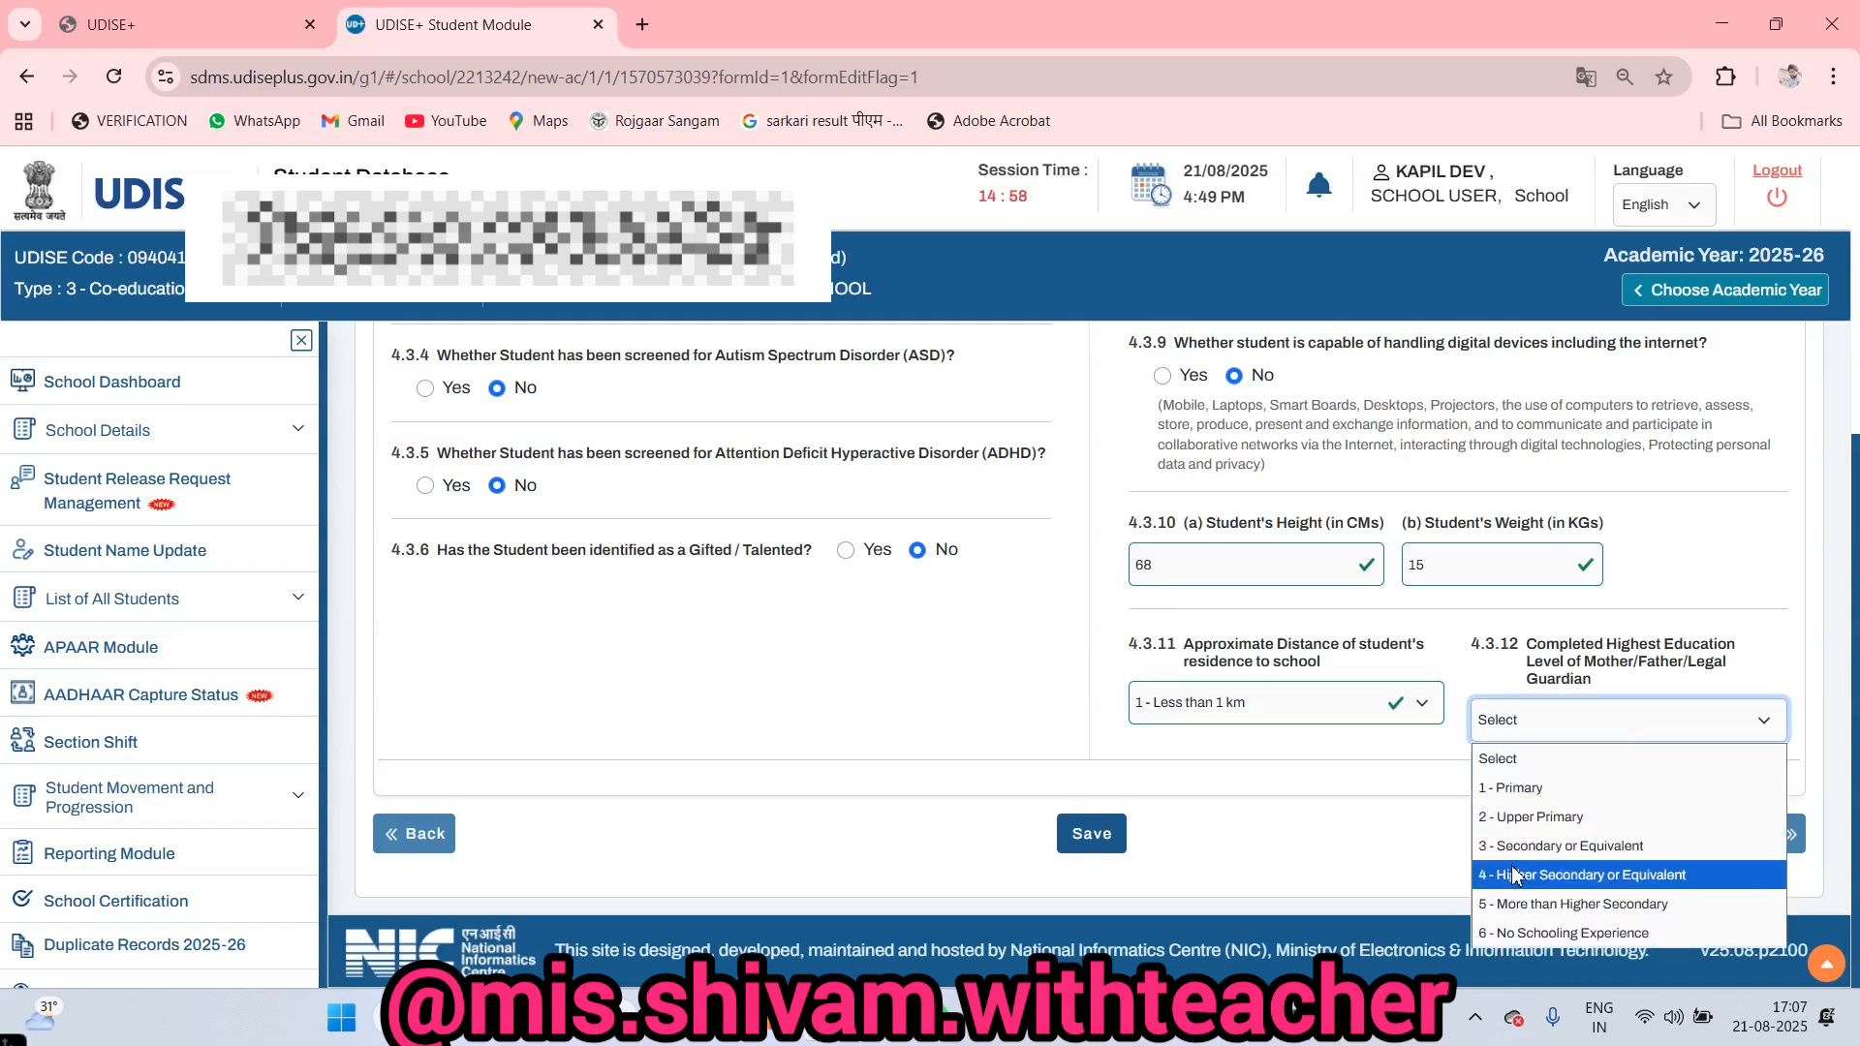
click(1523, 787)
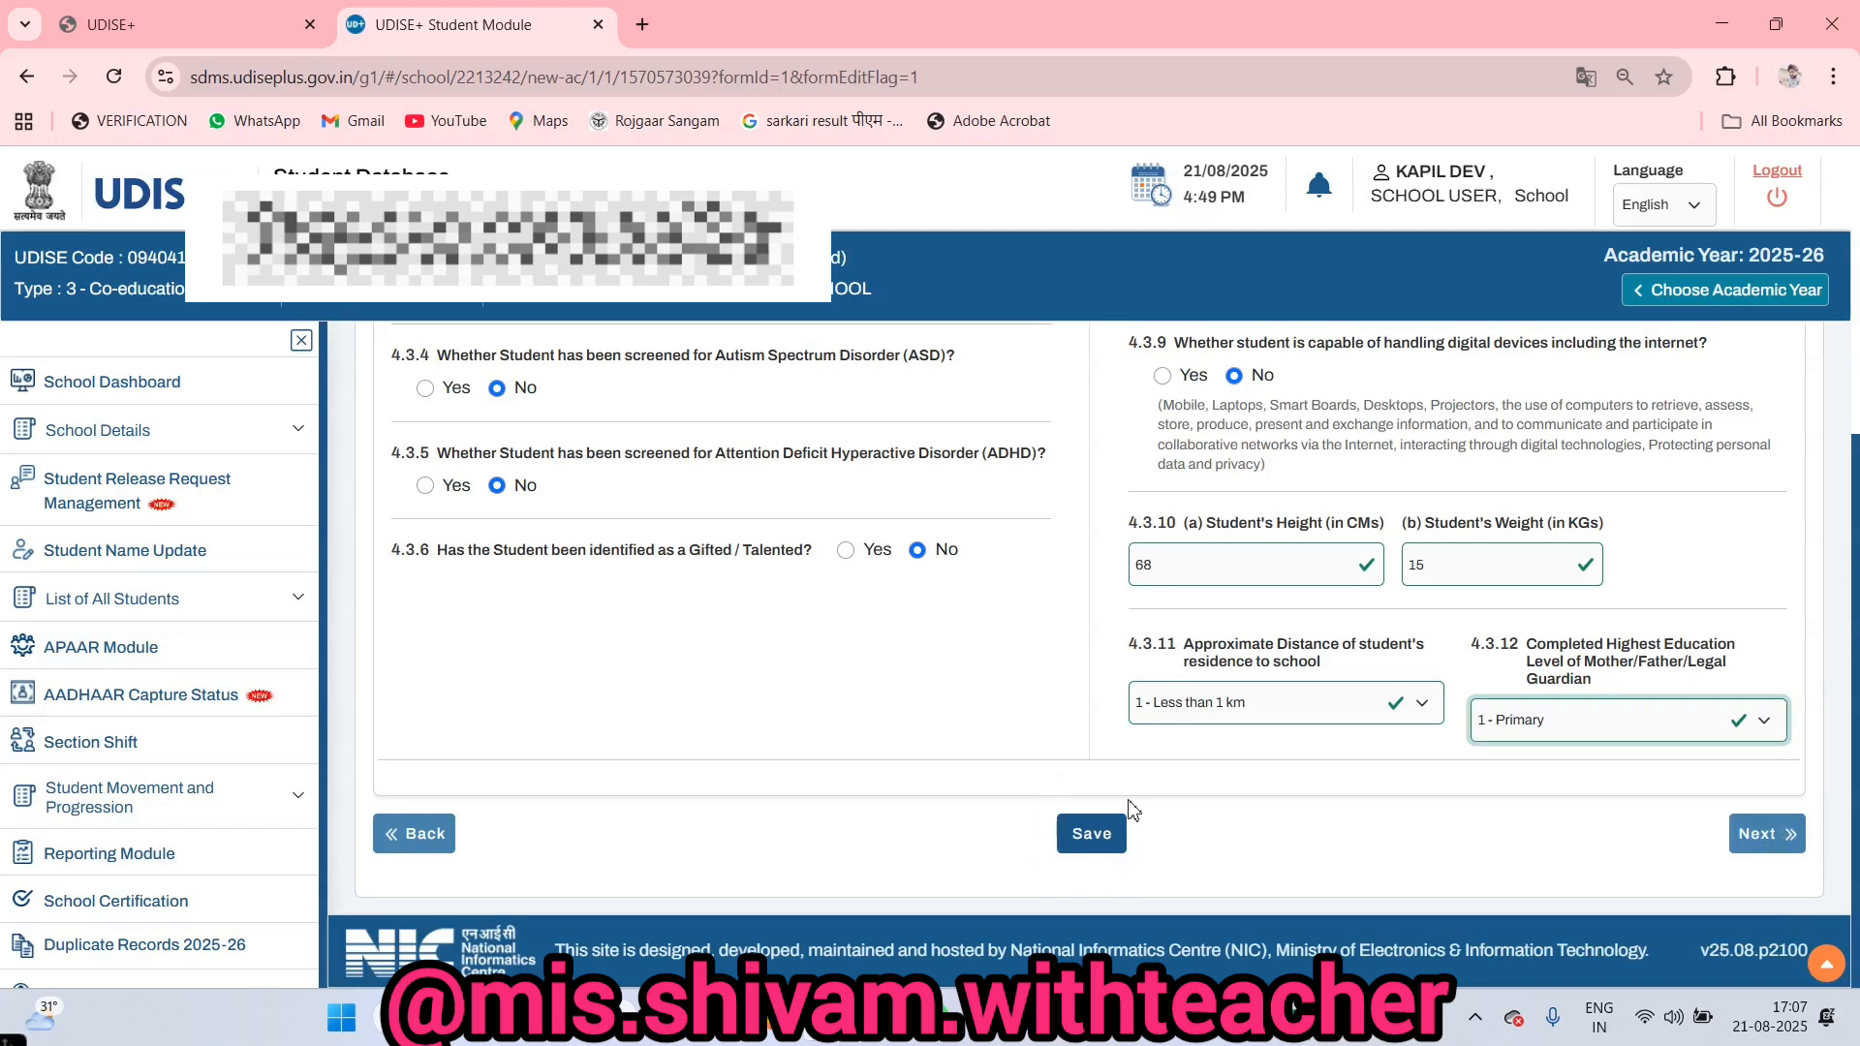
click(1103, 839)
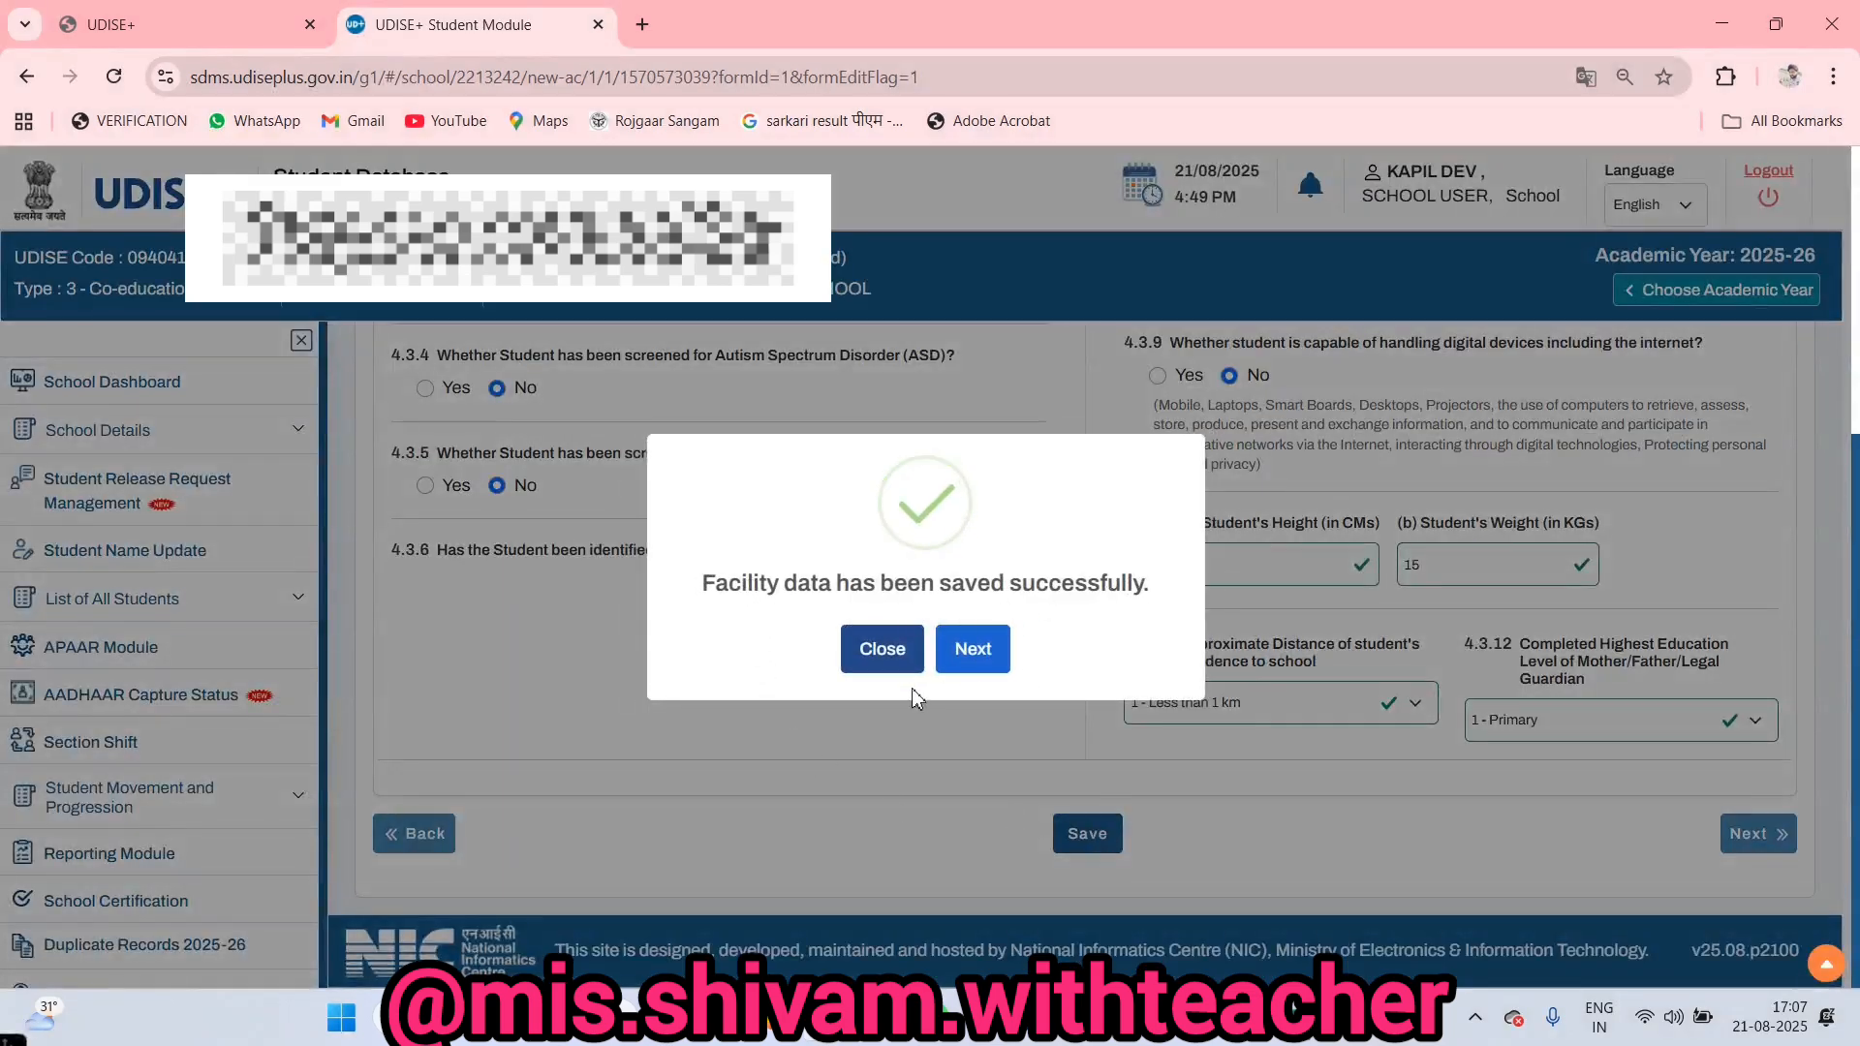
- Proceed to the student's Profile Preview, review the filled general, enrolment and facility details, and mark the data as complete
click(964, 650)
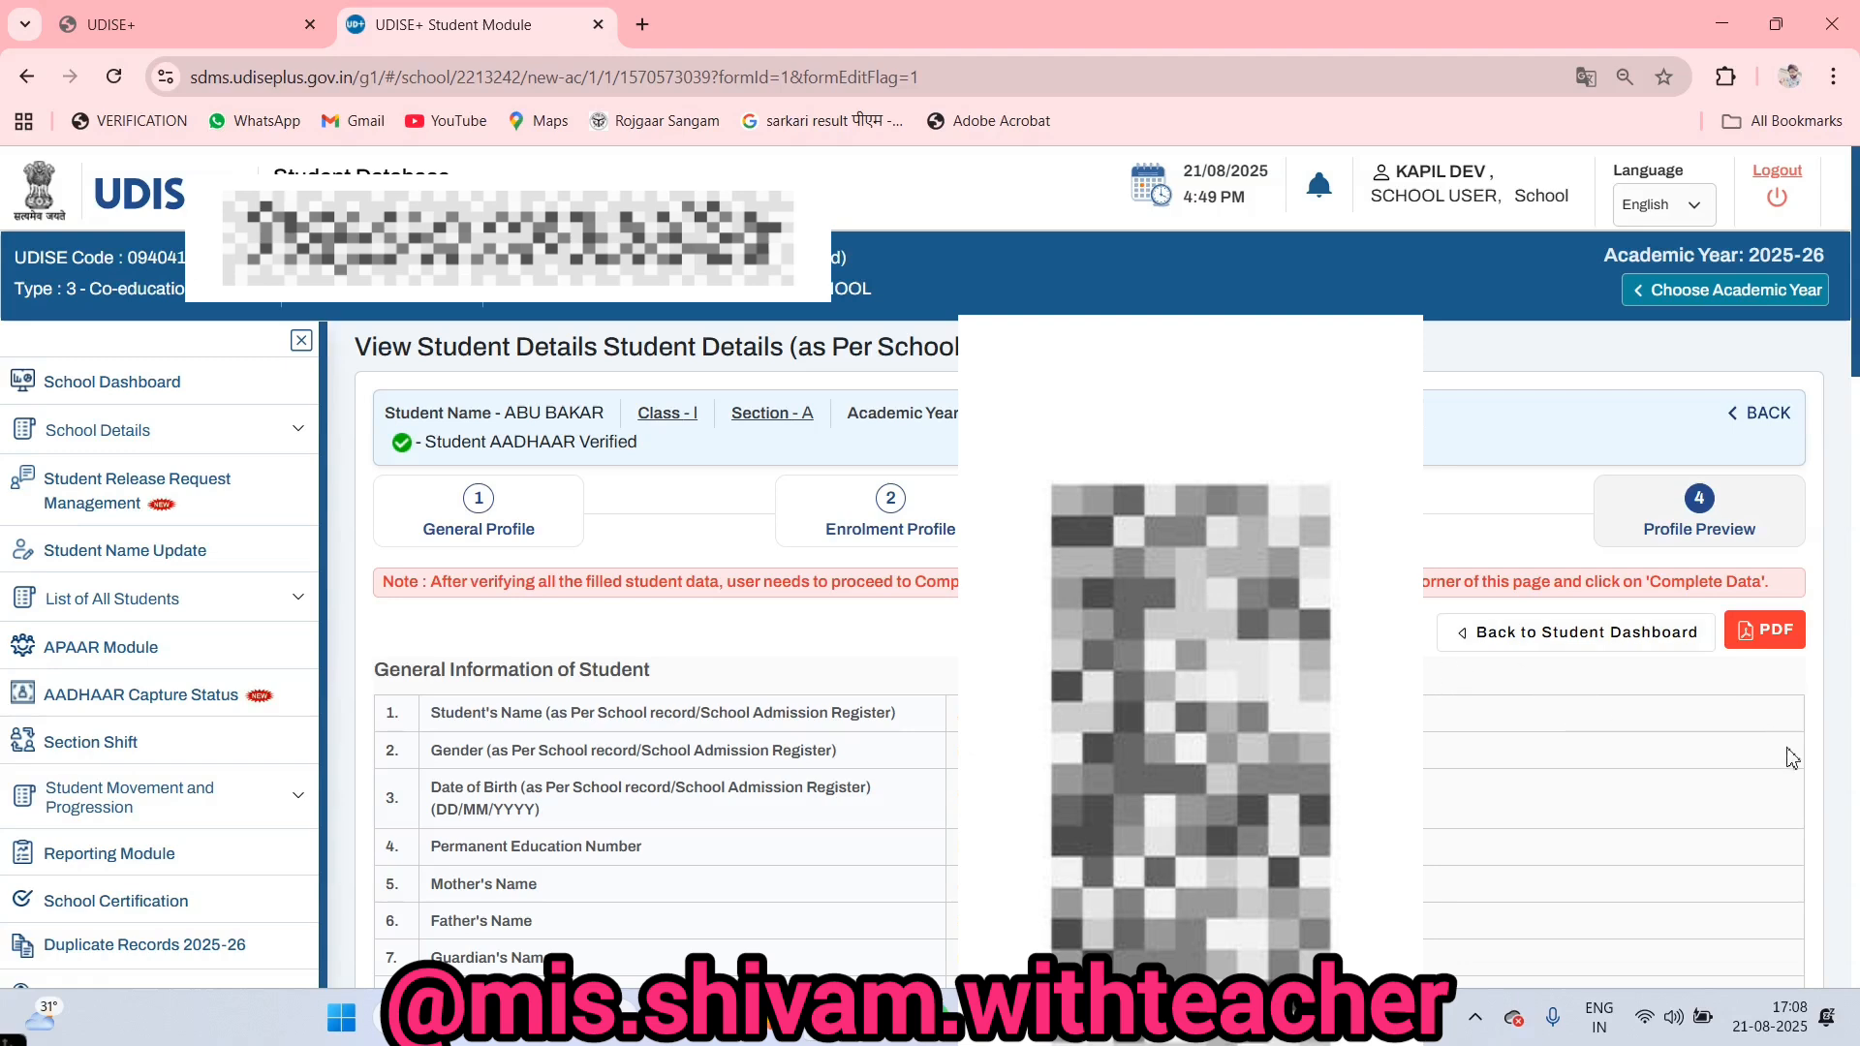
scroll(1793, 759, down, 3)
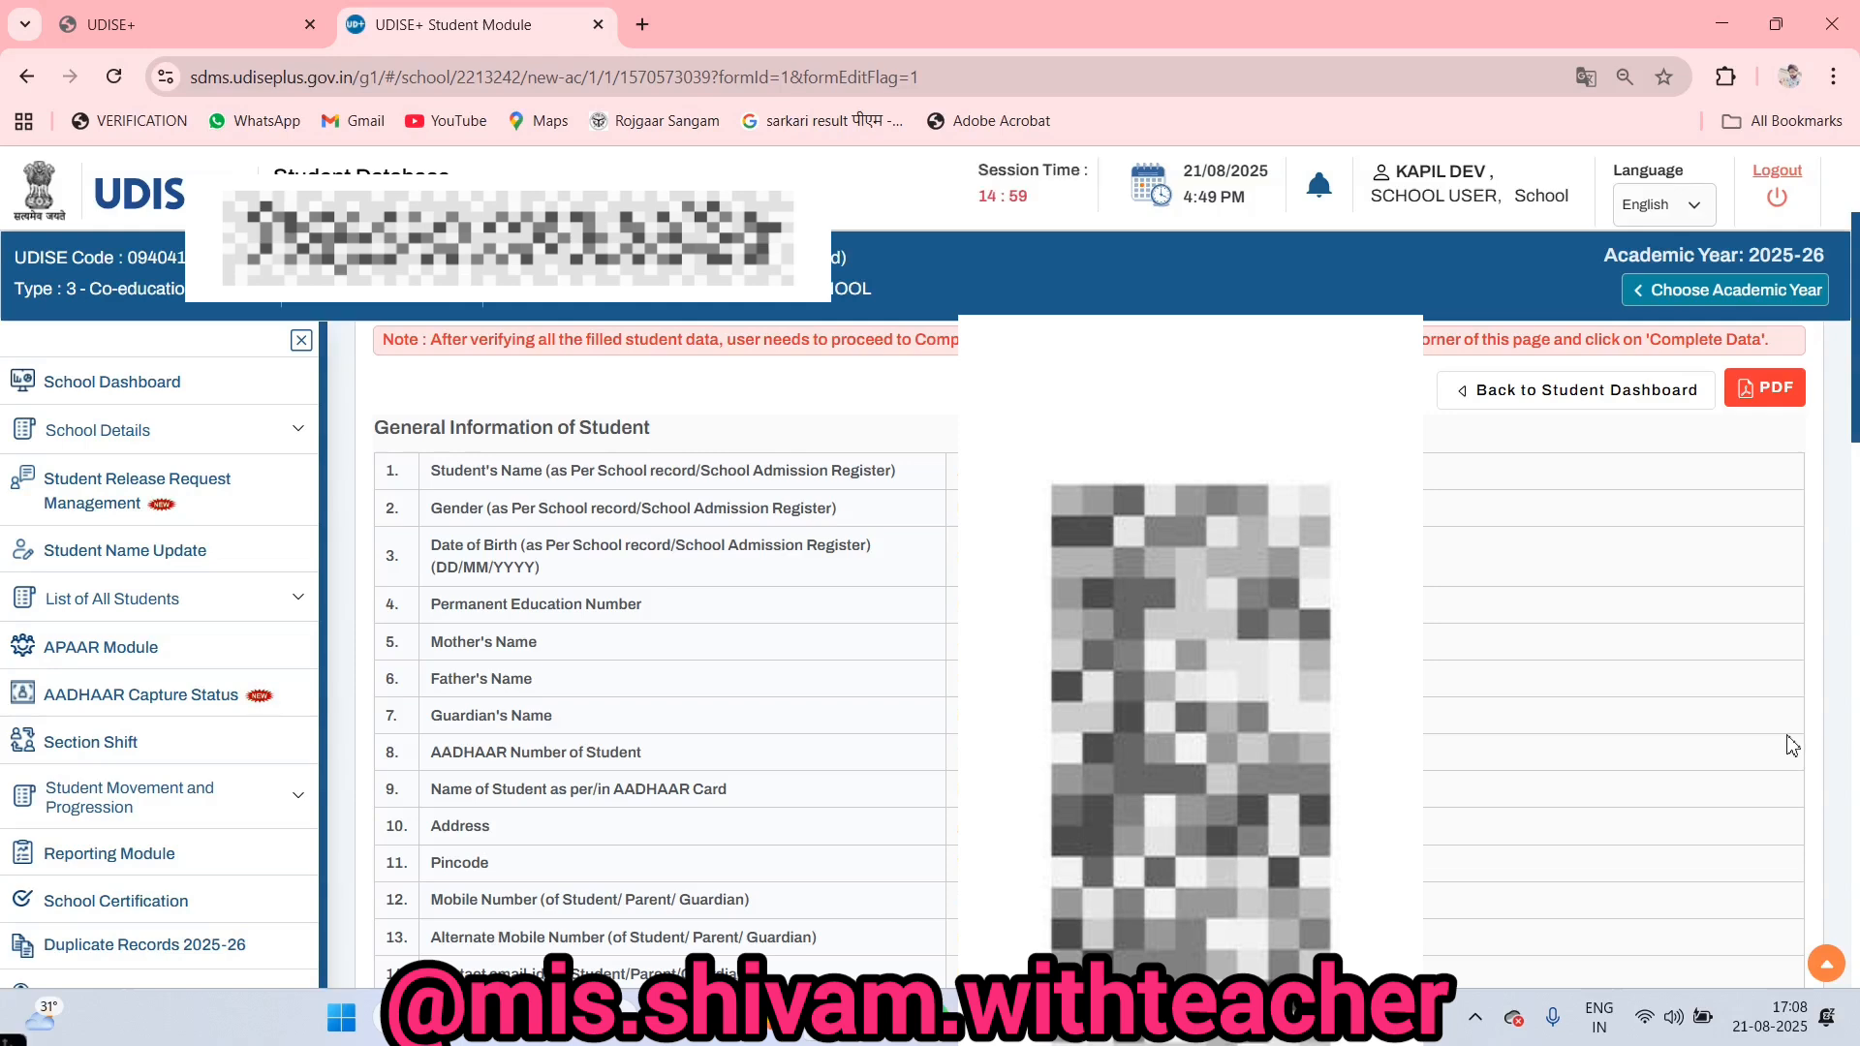
scroll(1792, 745, down, 8)
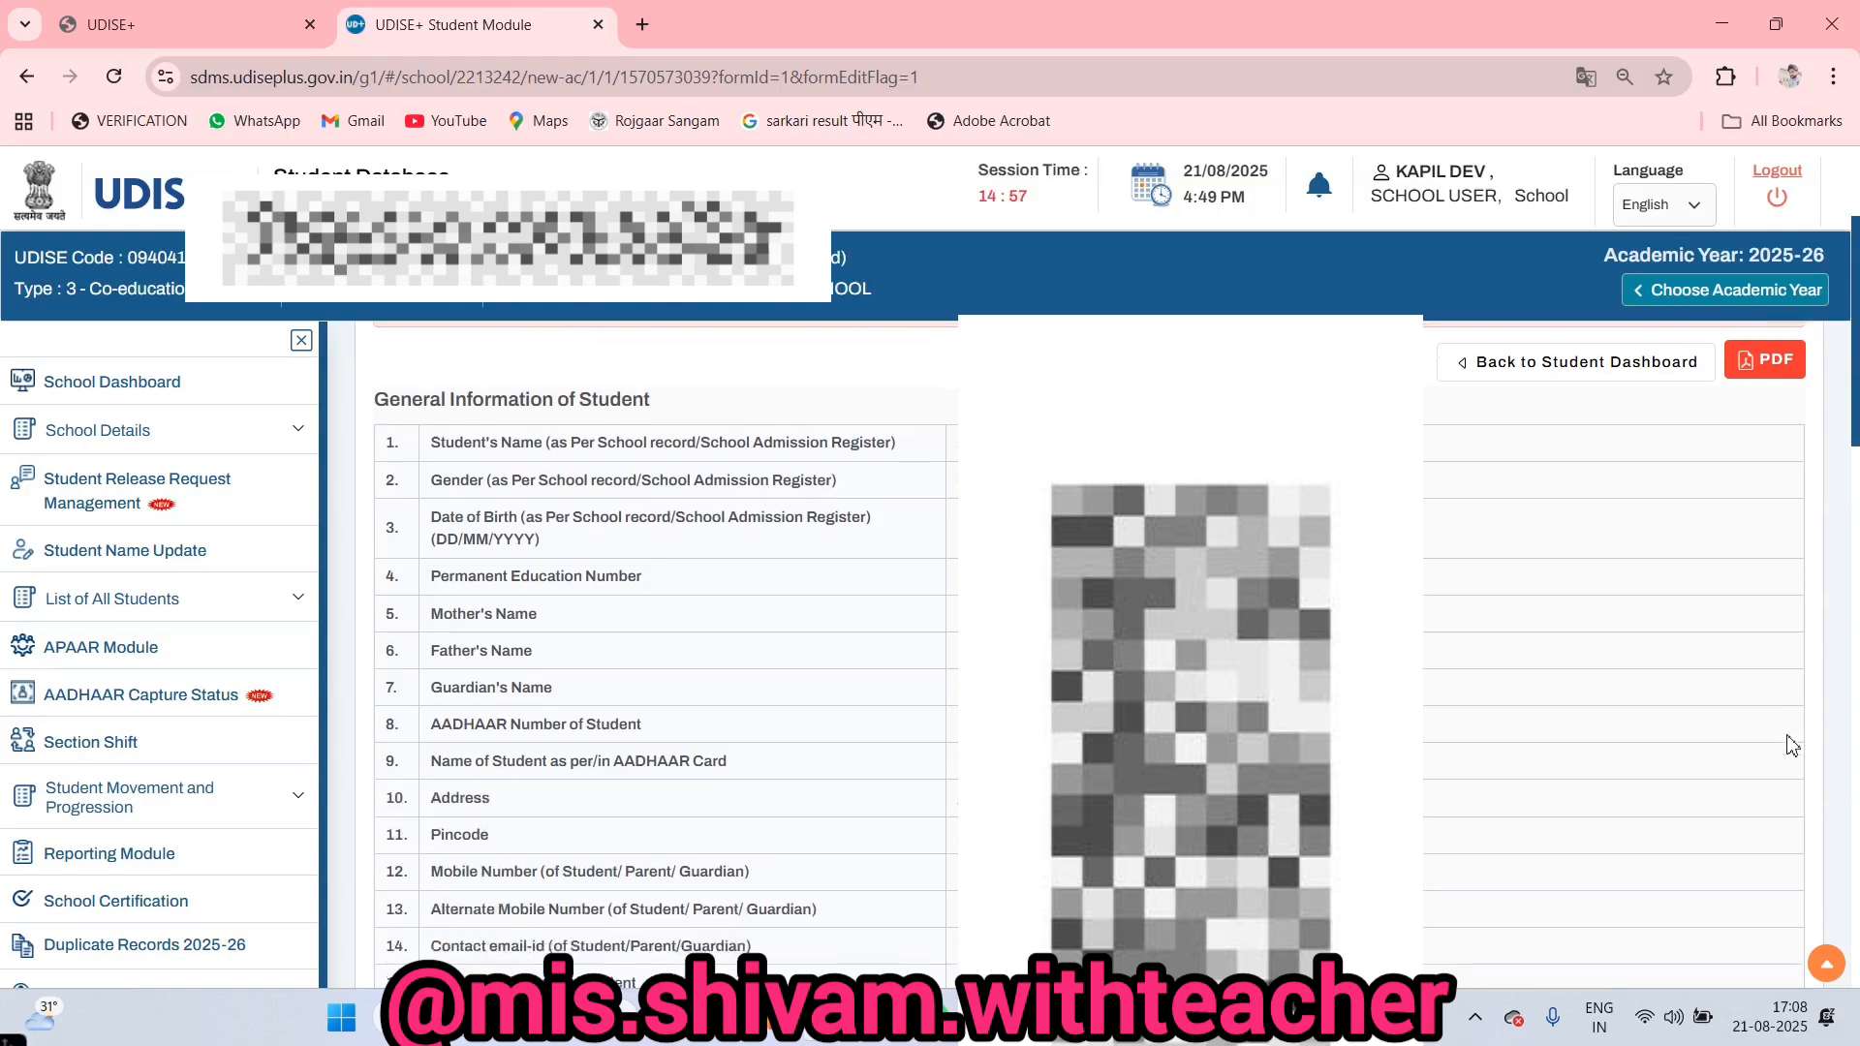
scroll(1791, 745, down, 3)
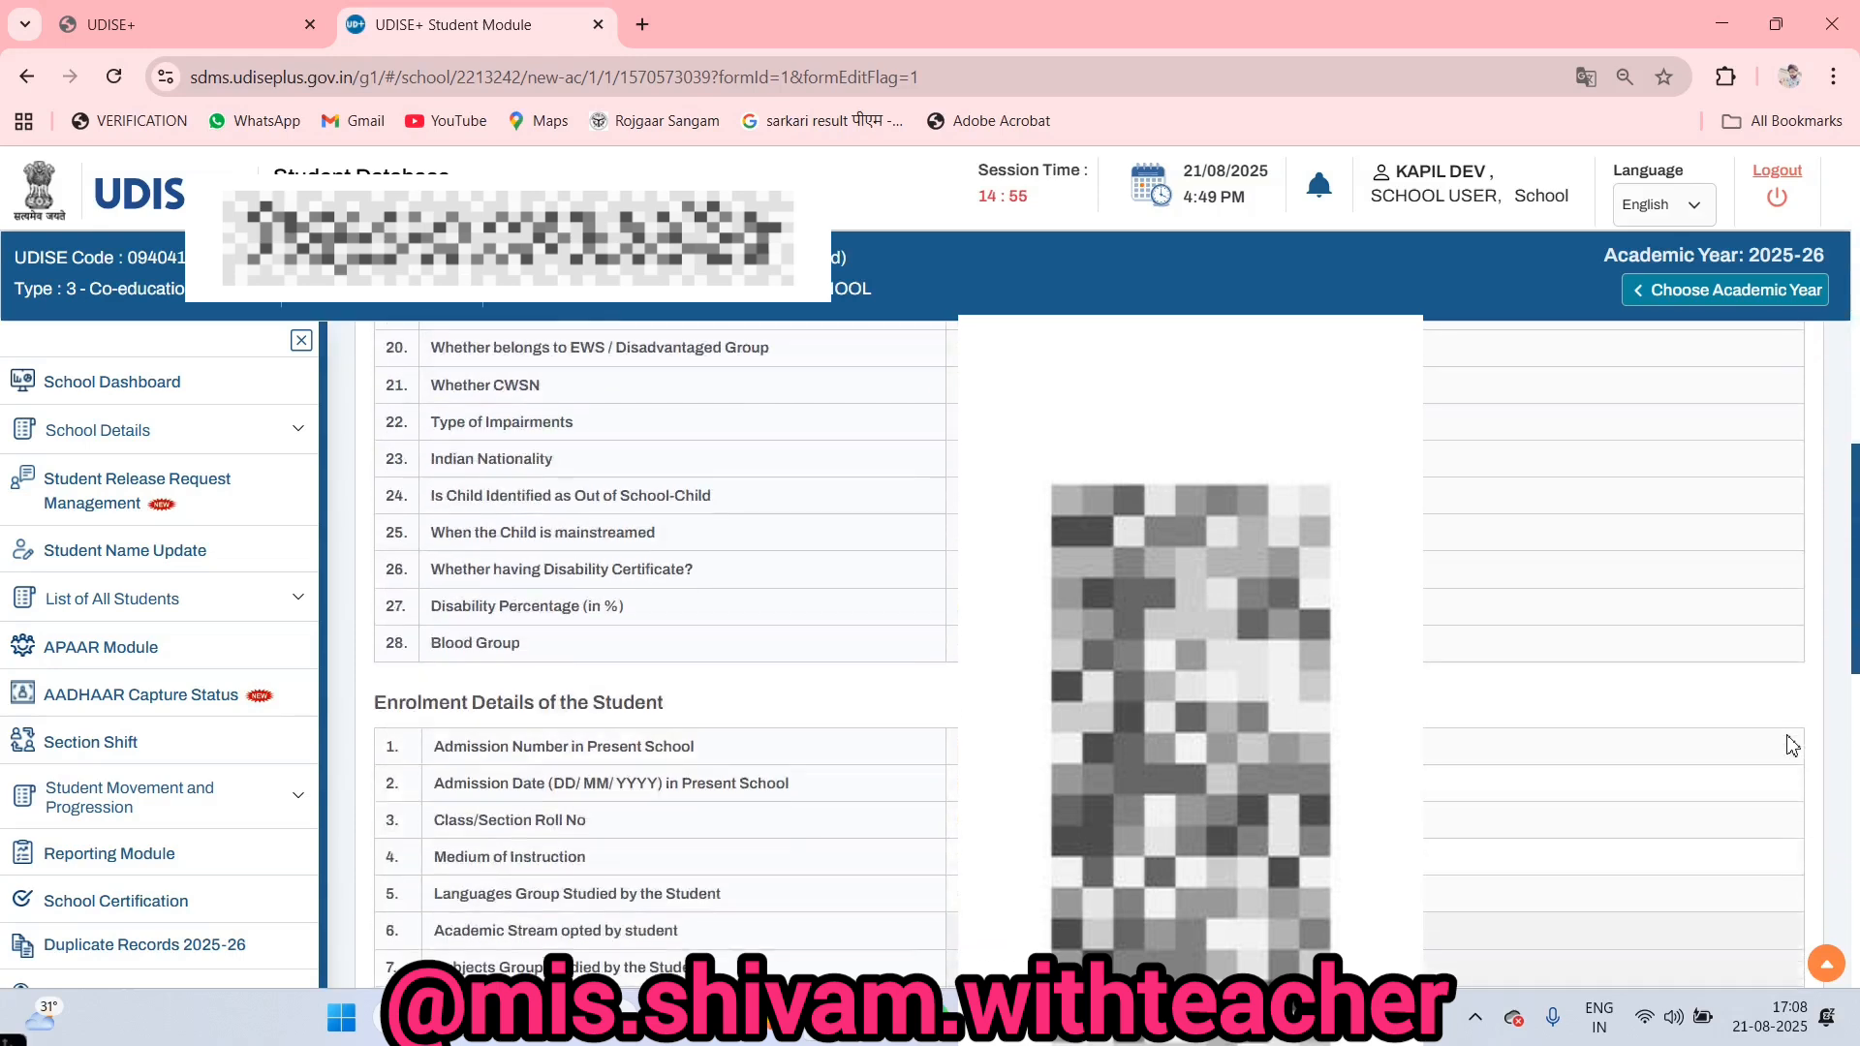
scroll(1791, 745, down, 2)
scroll(1792, 745, down, 6)
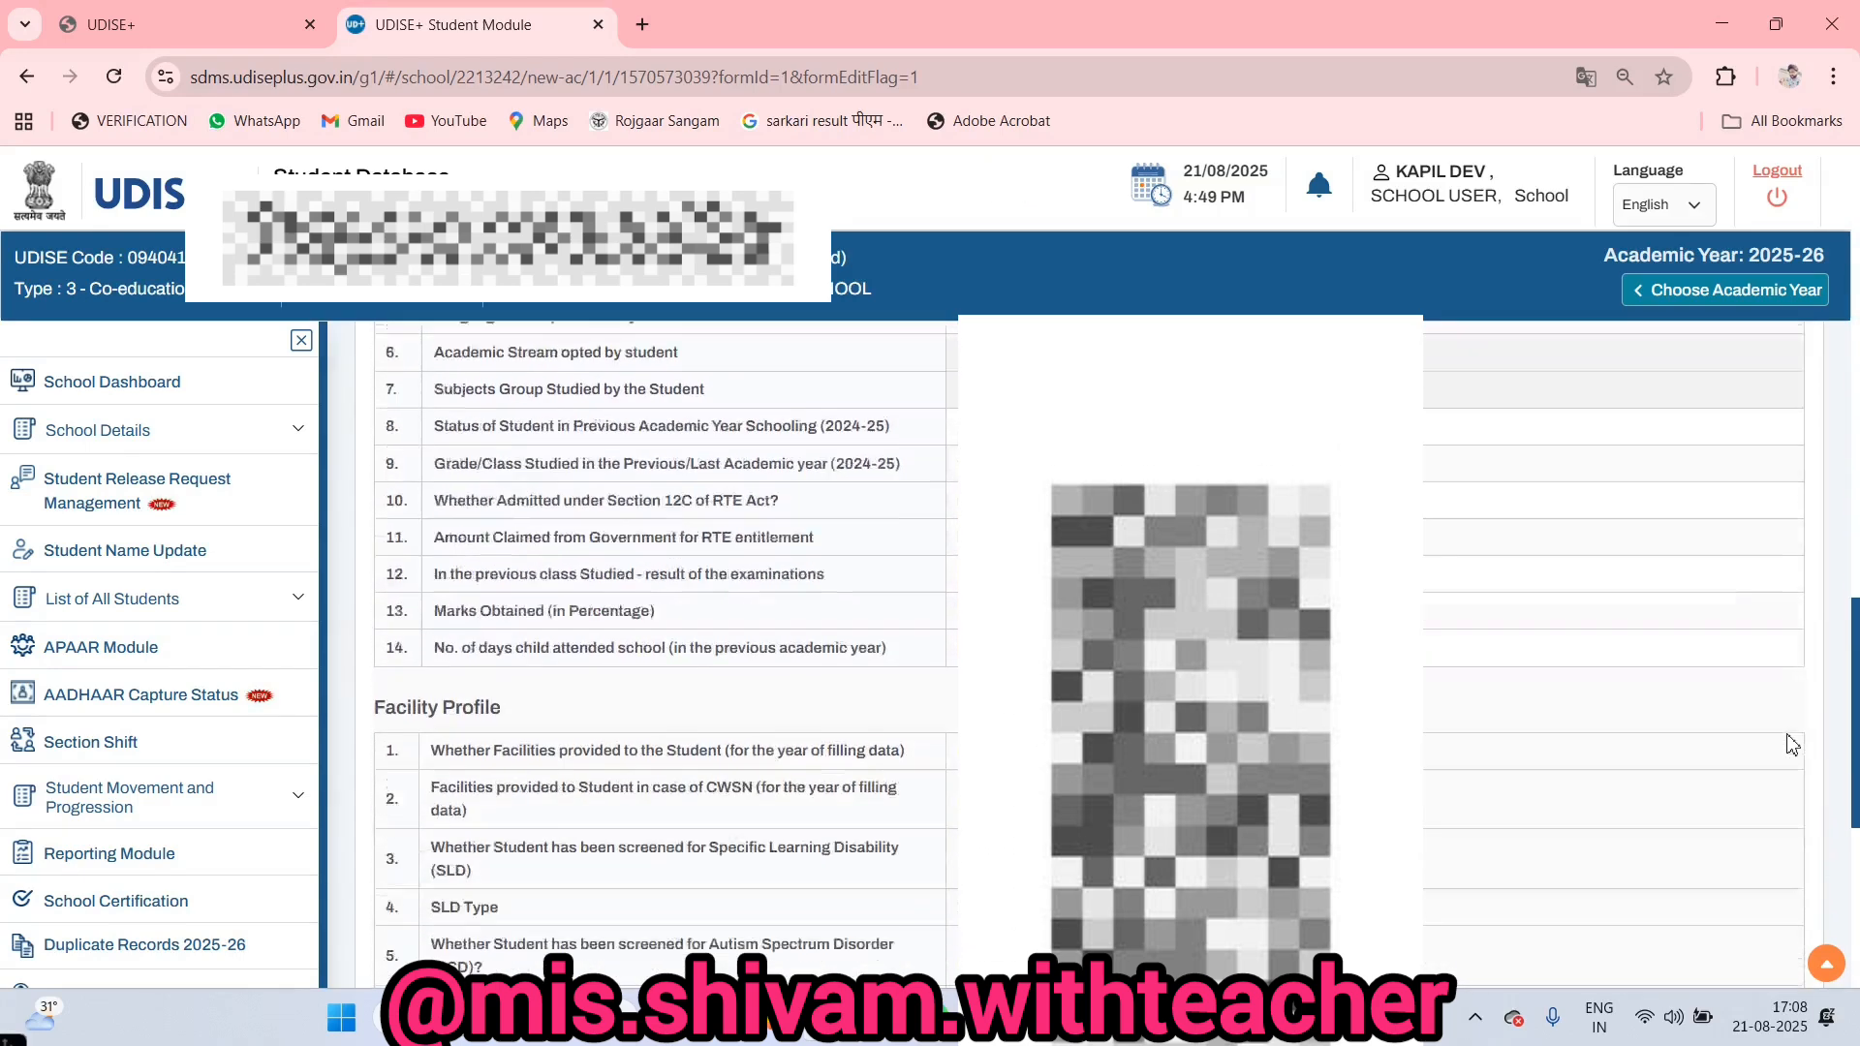
scroll(1791, 745, down, 2)
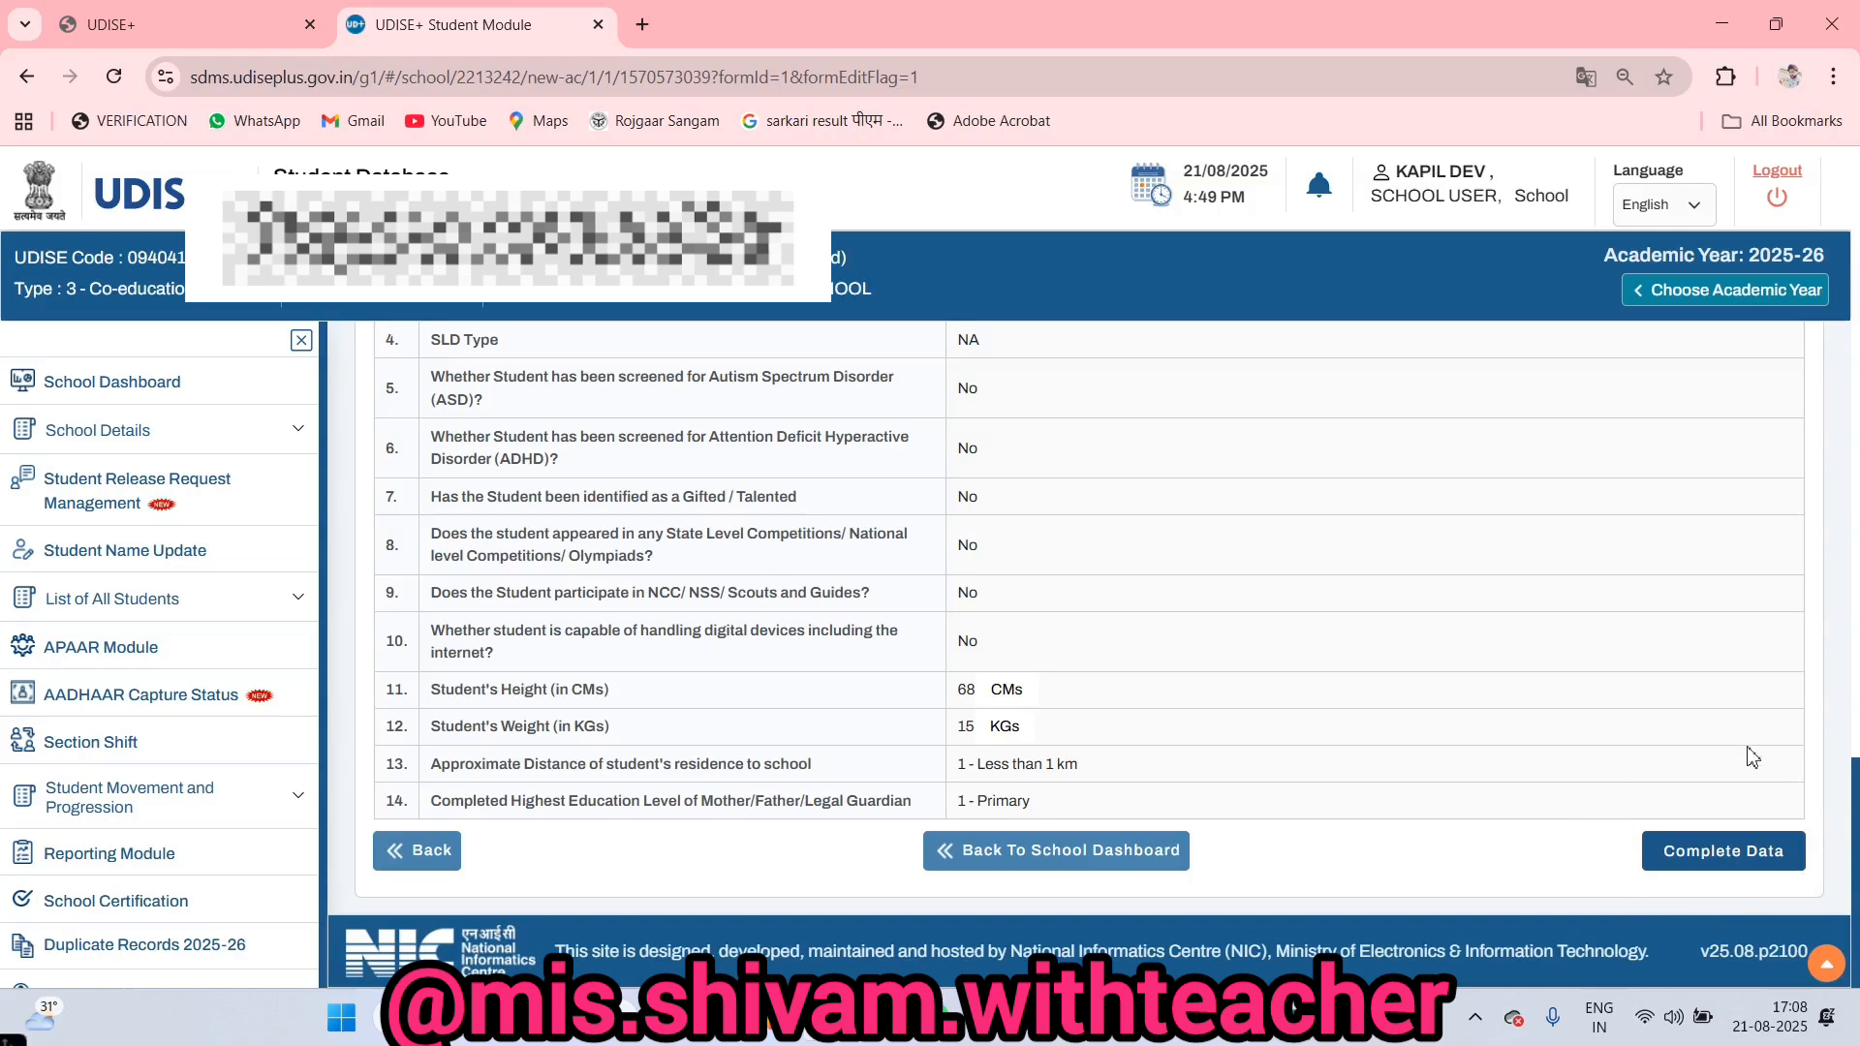
click(1724, 855)
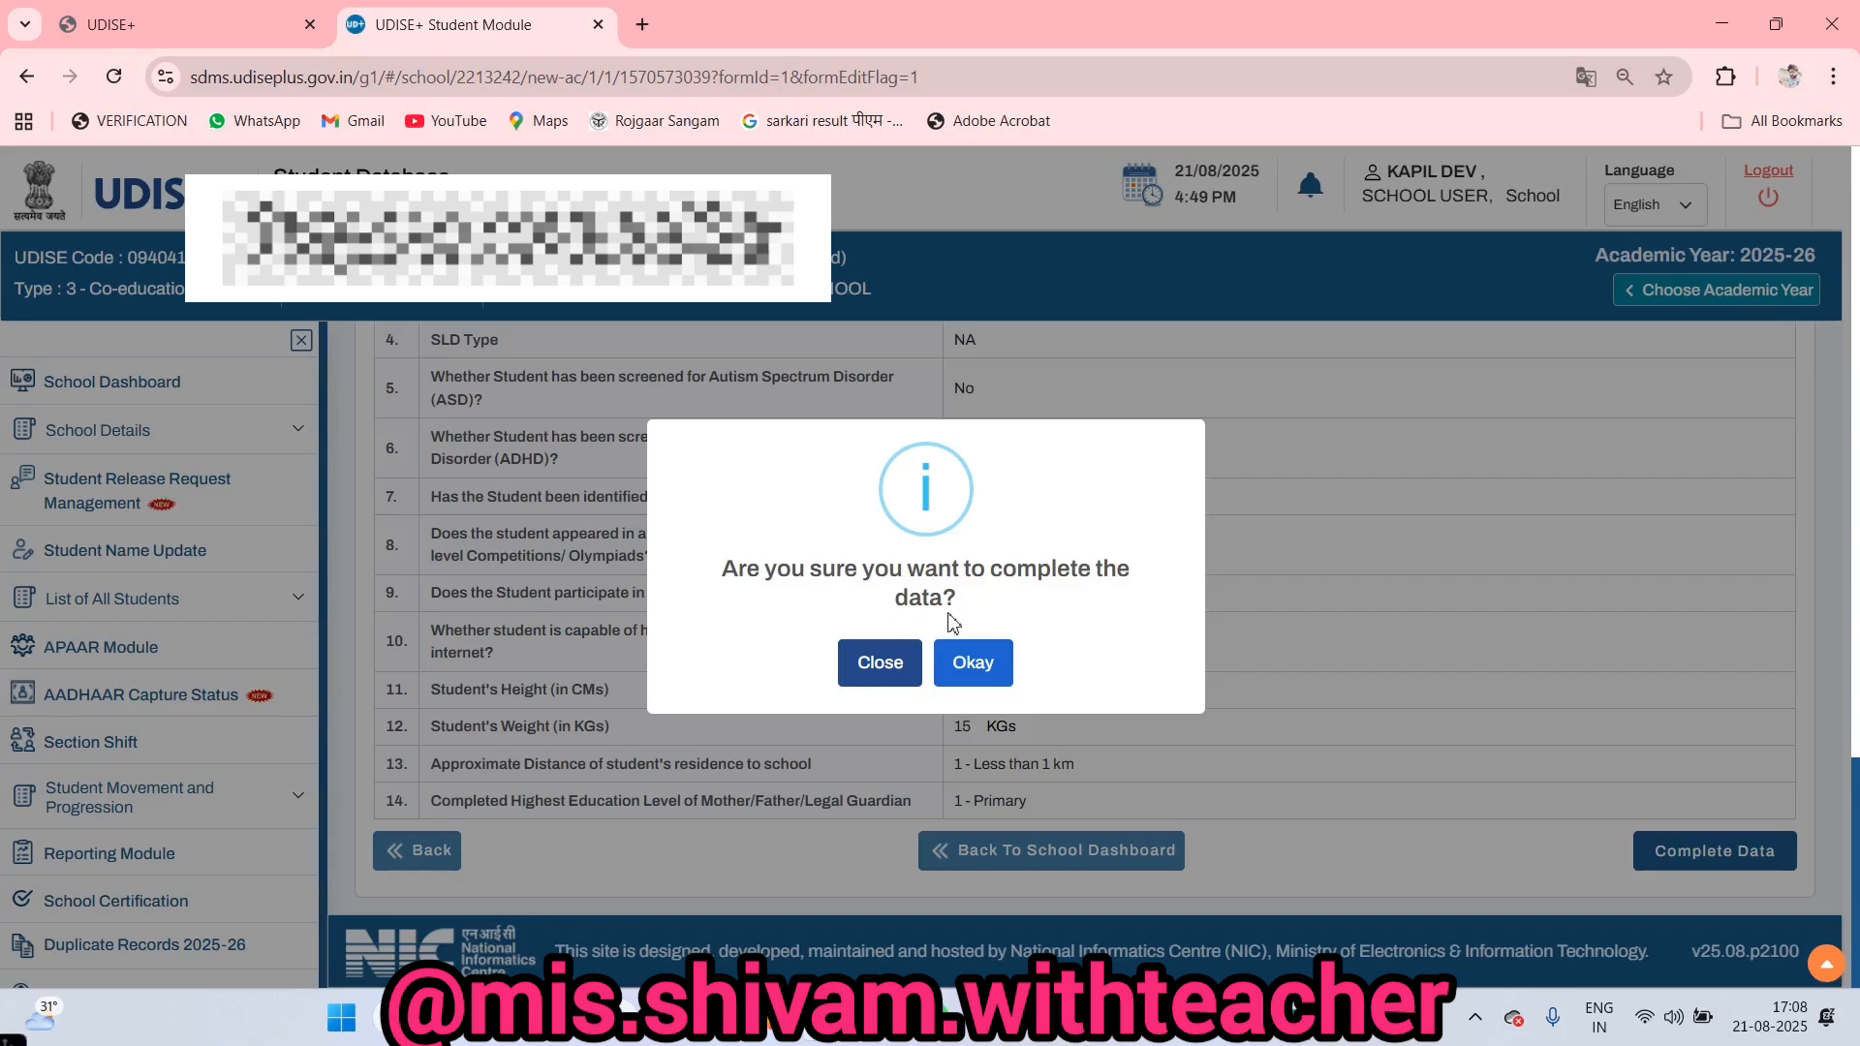
click(975, 669)
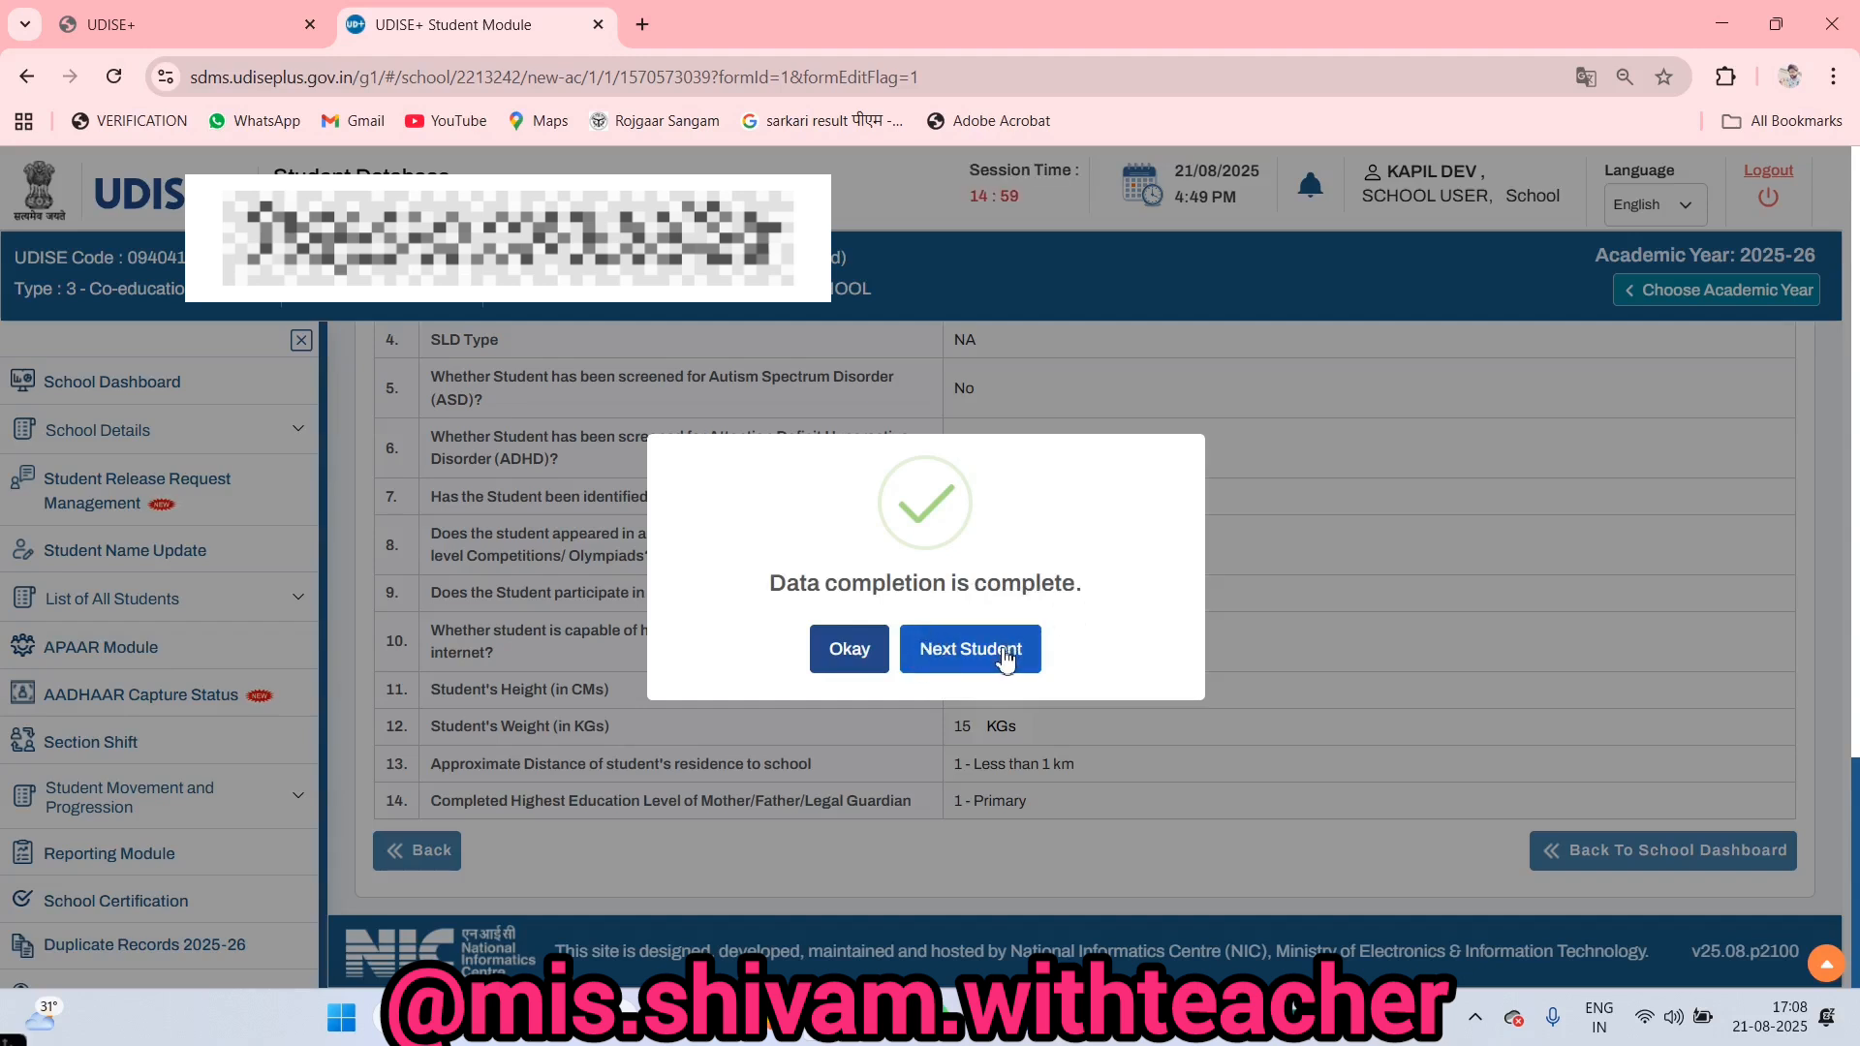
click(846, 659)
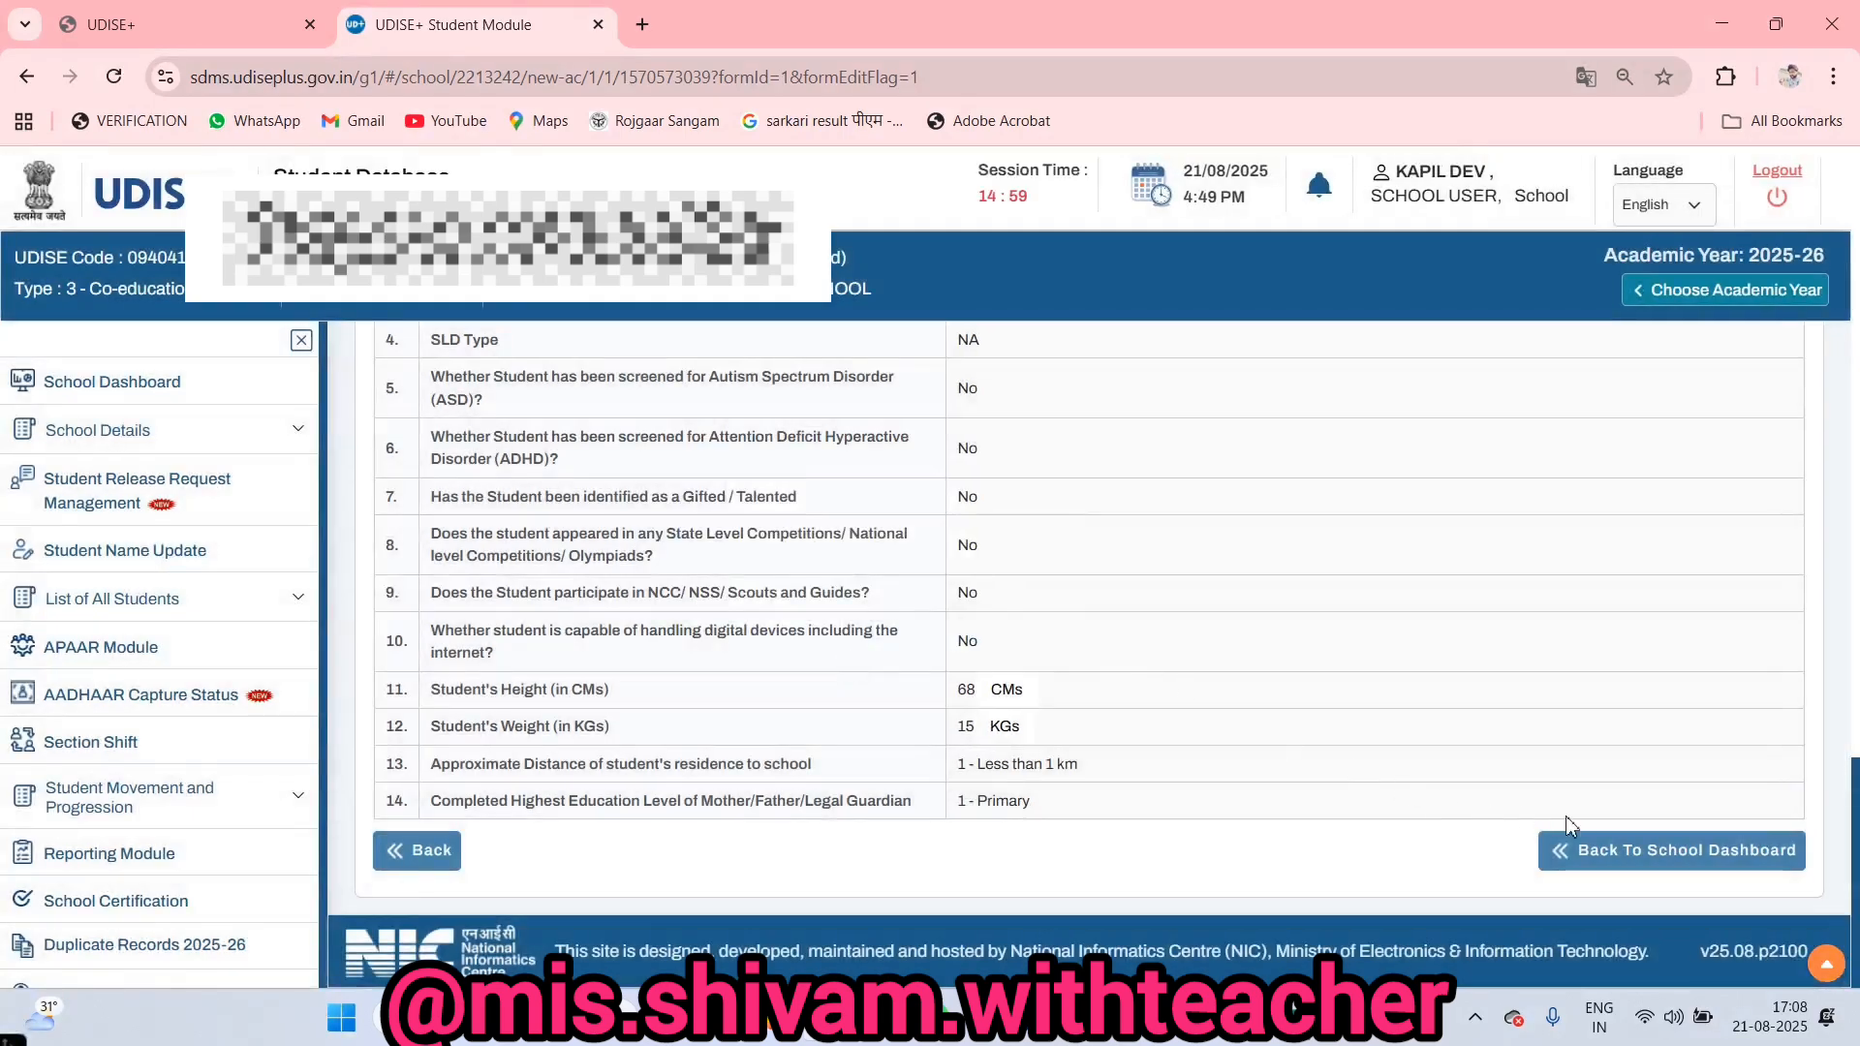
- Check the student's entry status in the Class I Section A student list, and return to the School Dashboard
click(1707, 858)
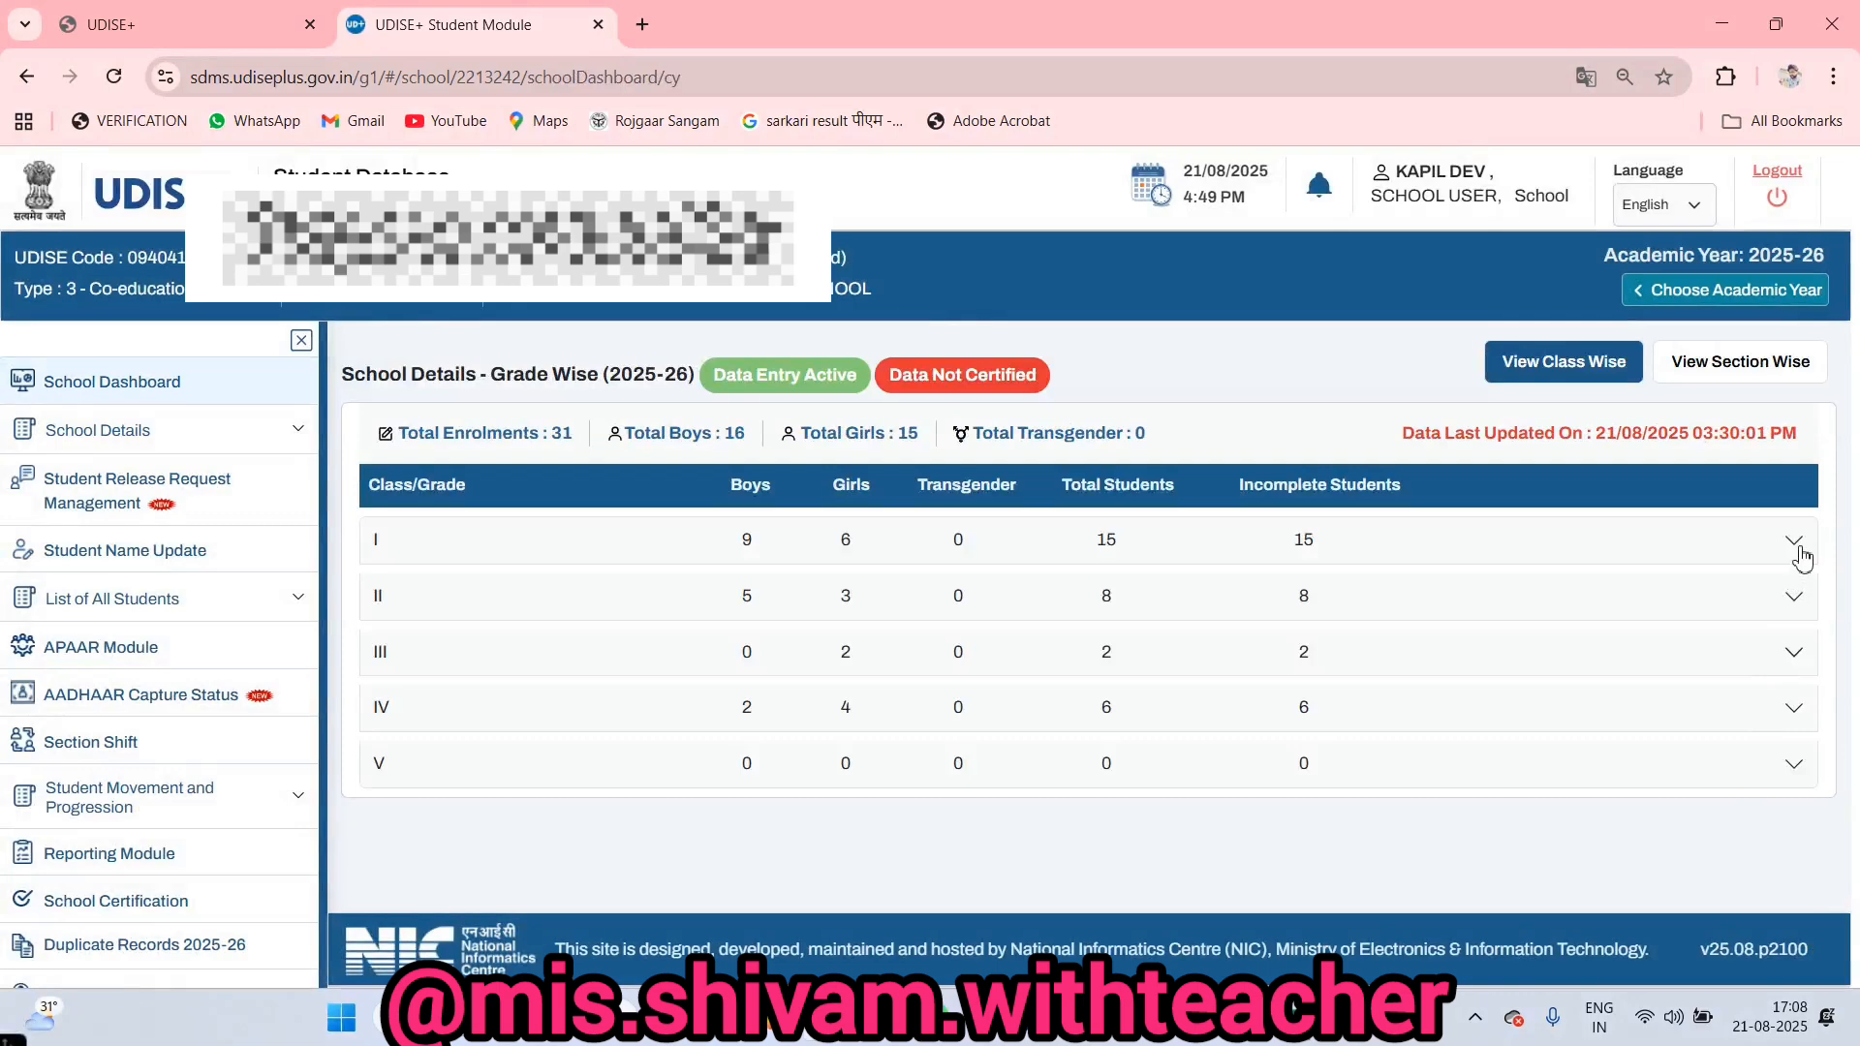
click(1793, 541)
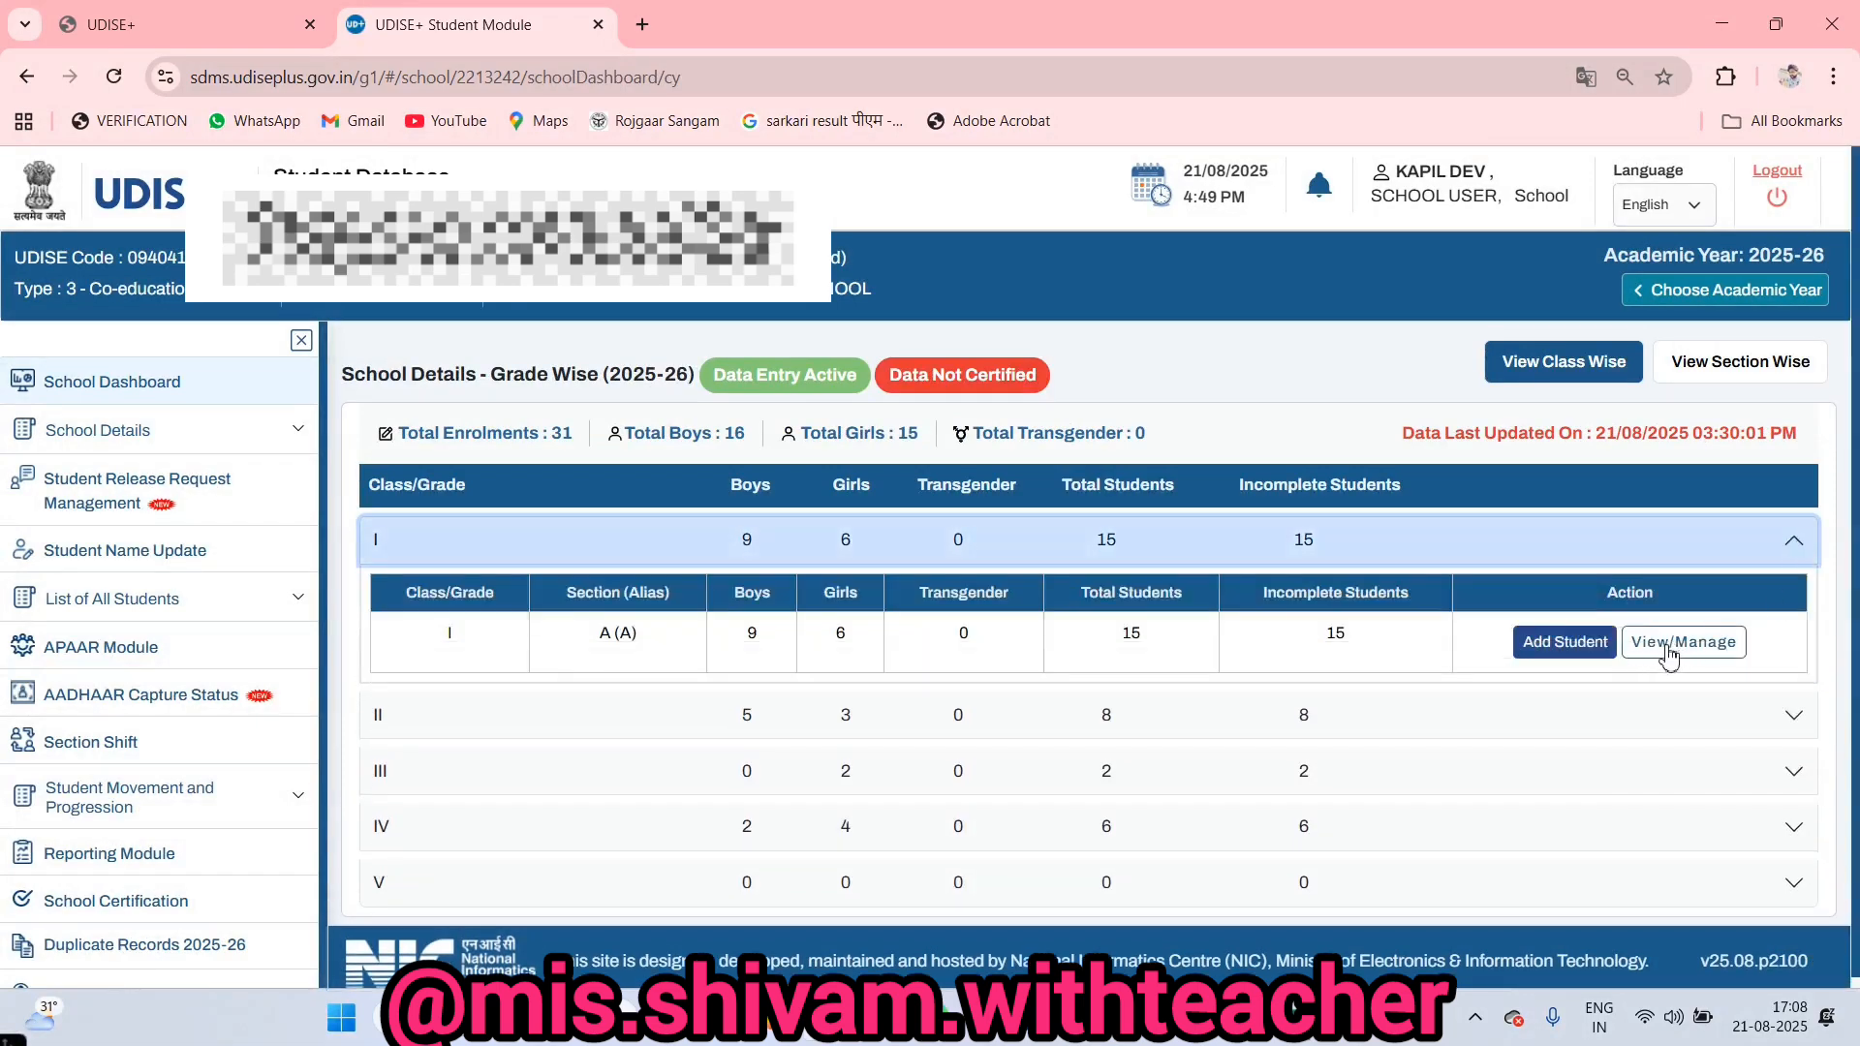
click(1669, 655)
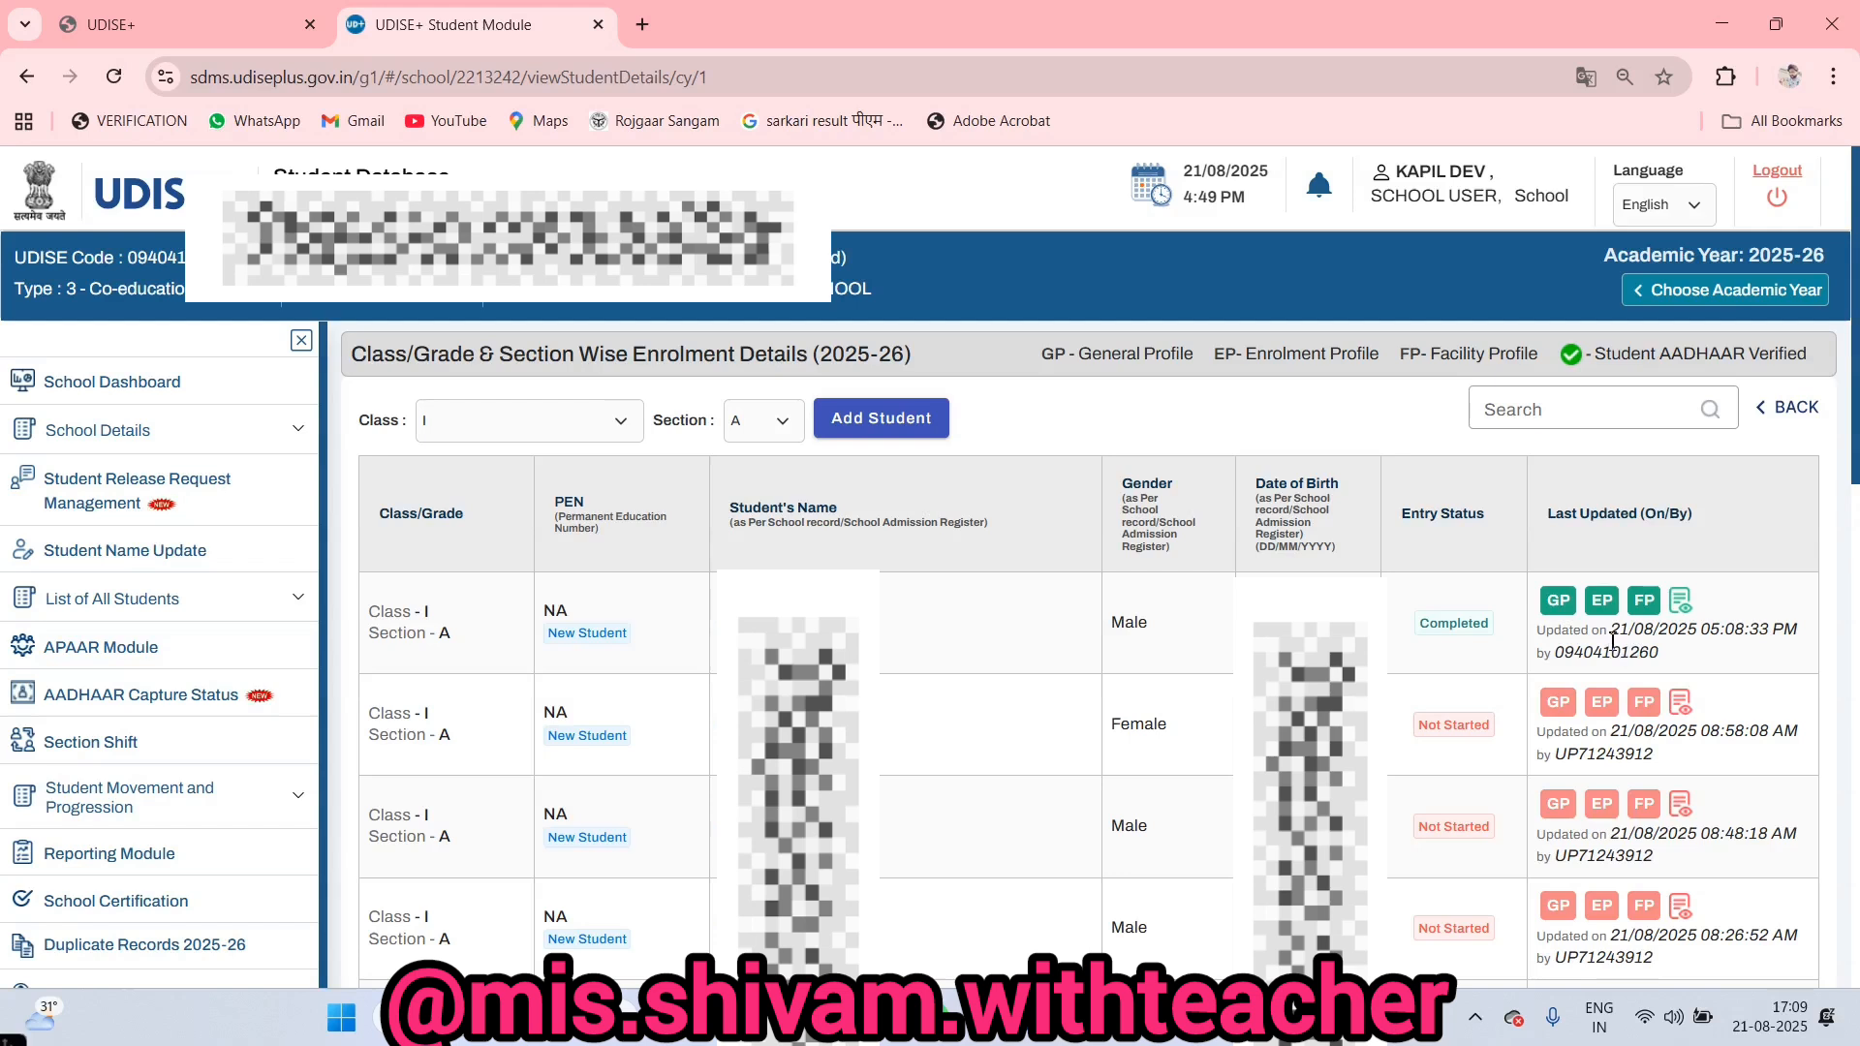
click(124, 386)
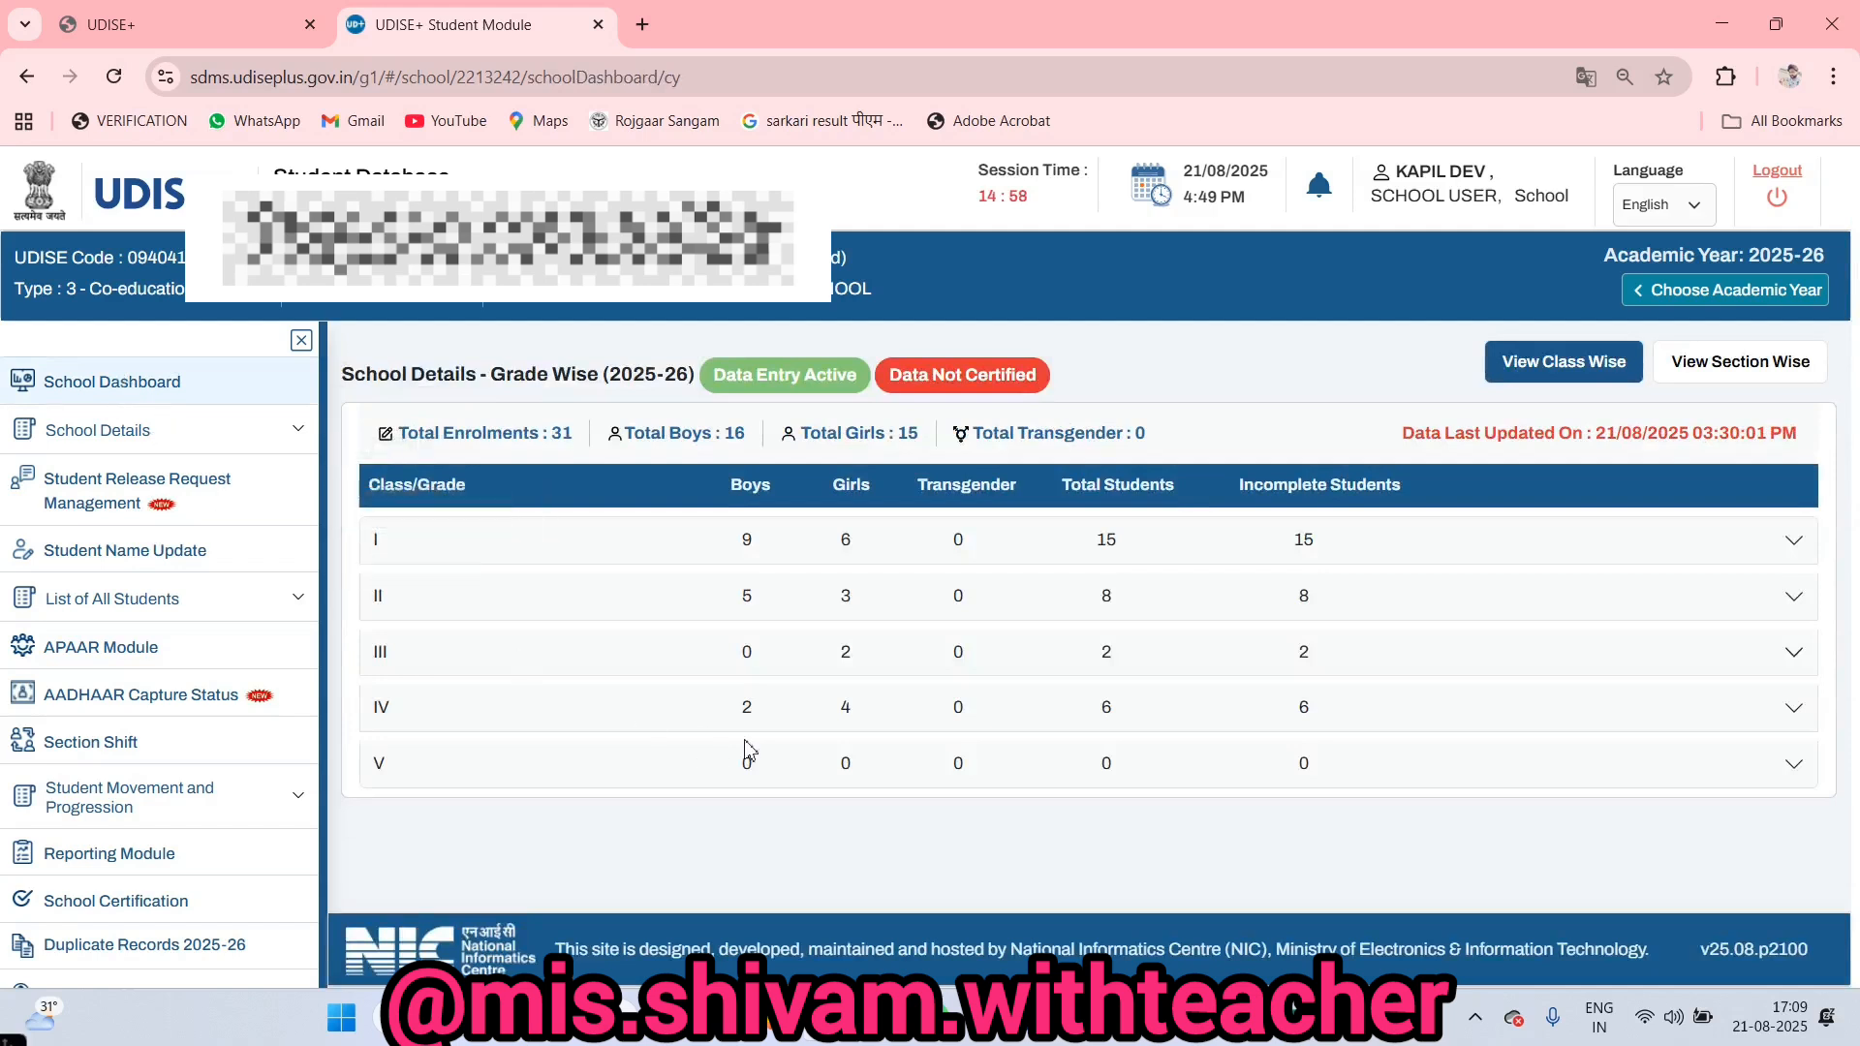